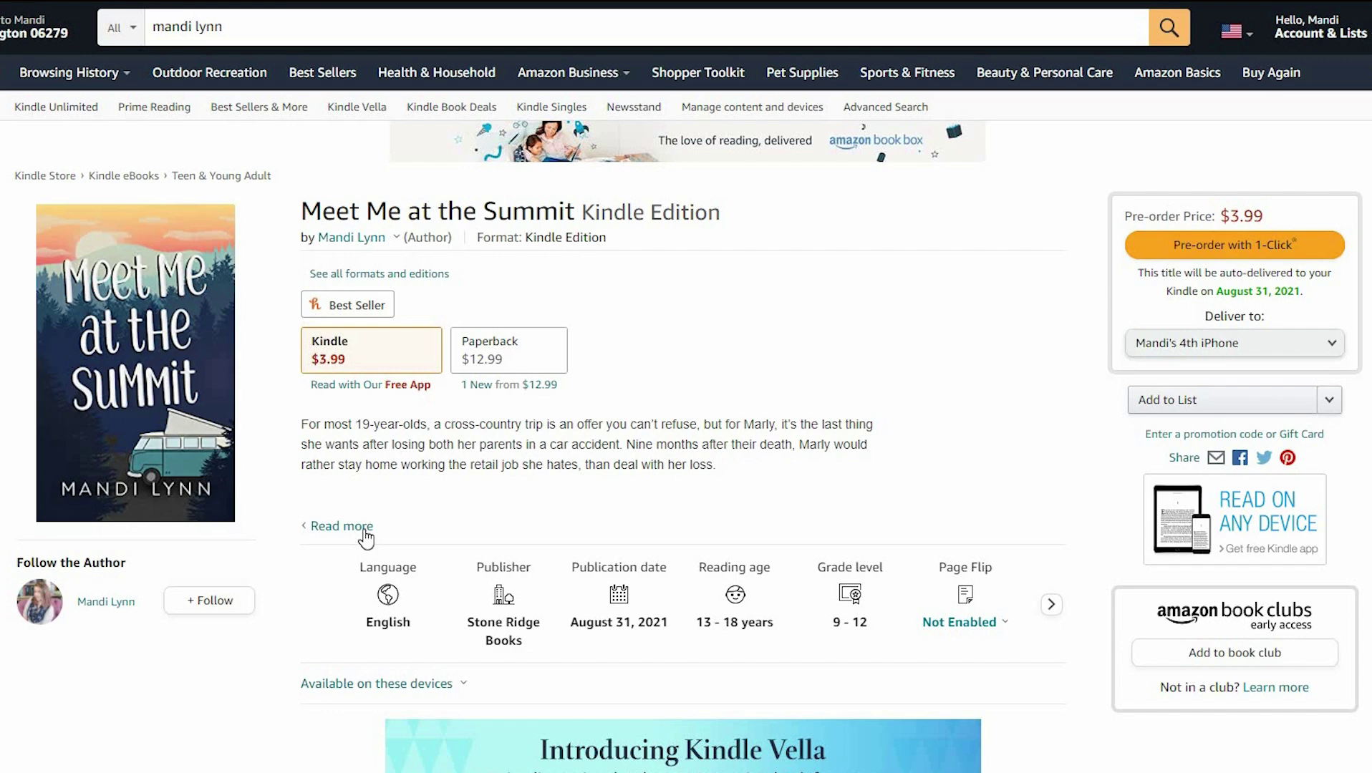
Expand and read the description of Meet Me at the Summit, and select its Paperback edition.
{"action": "left_click", "coordinate": [341, 526]}
{"action": "scroll", "coordinate": [806, 394], "scroll_direction": "down", "scroll_amount": 2}
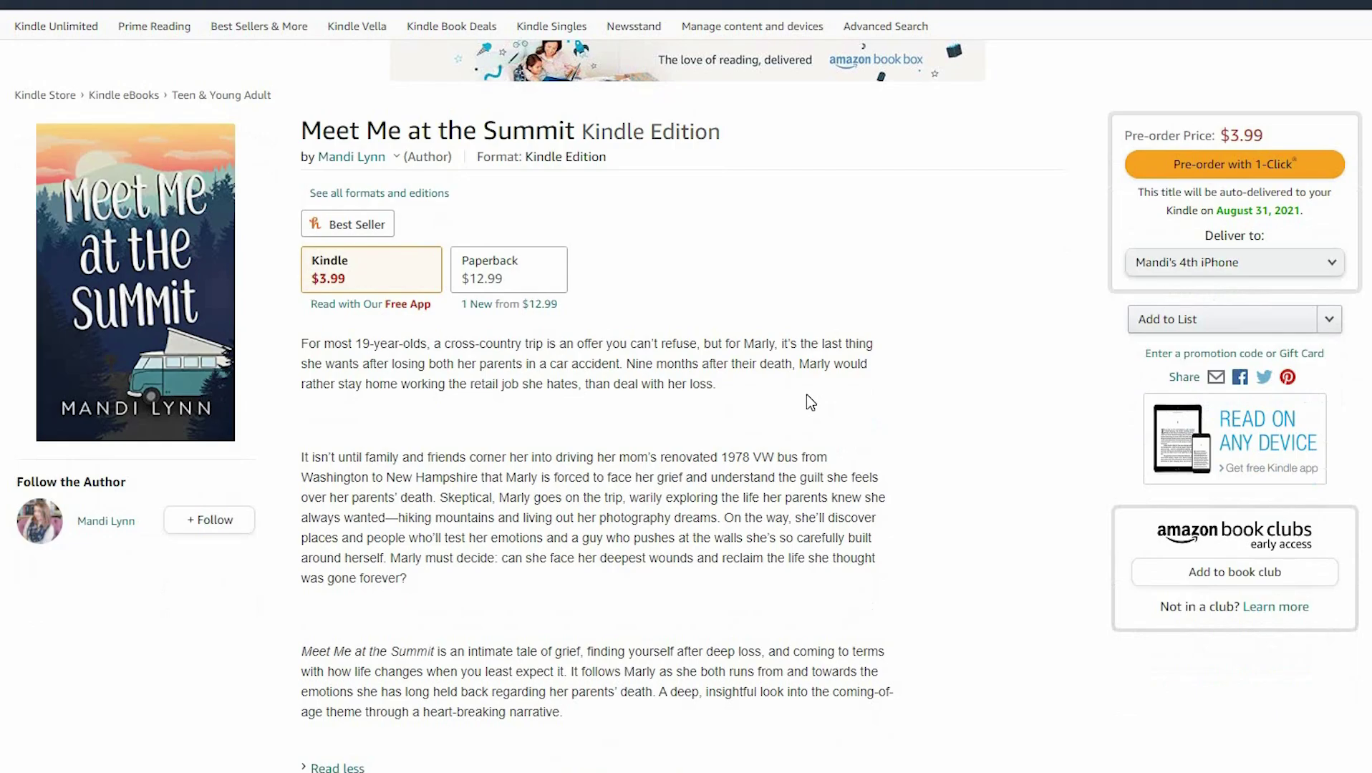
{"action": "scroll", "coordinate": [889, 386], "scroll_direction": "up", "scroll_amount": 2}
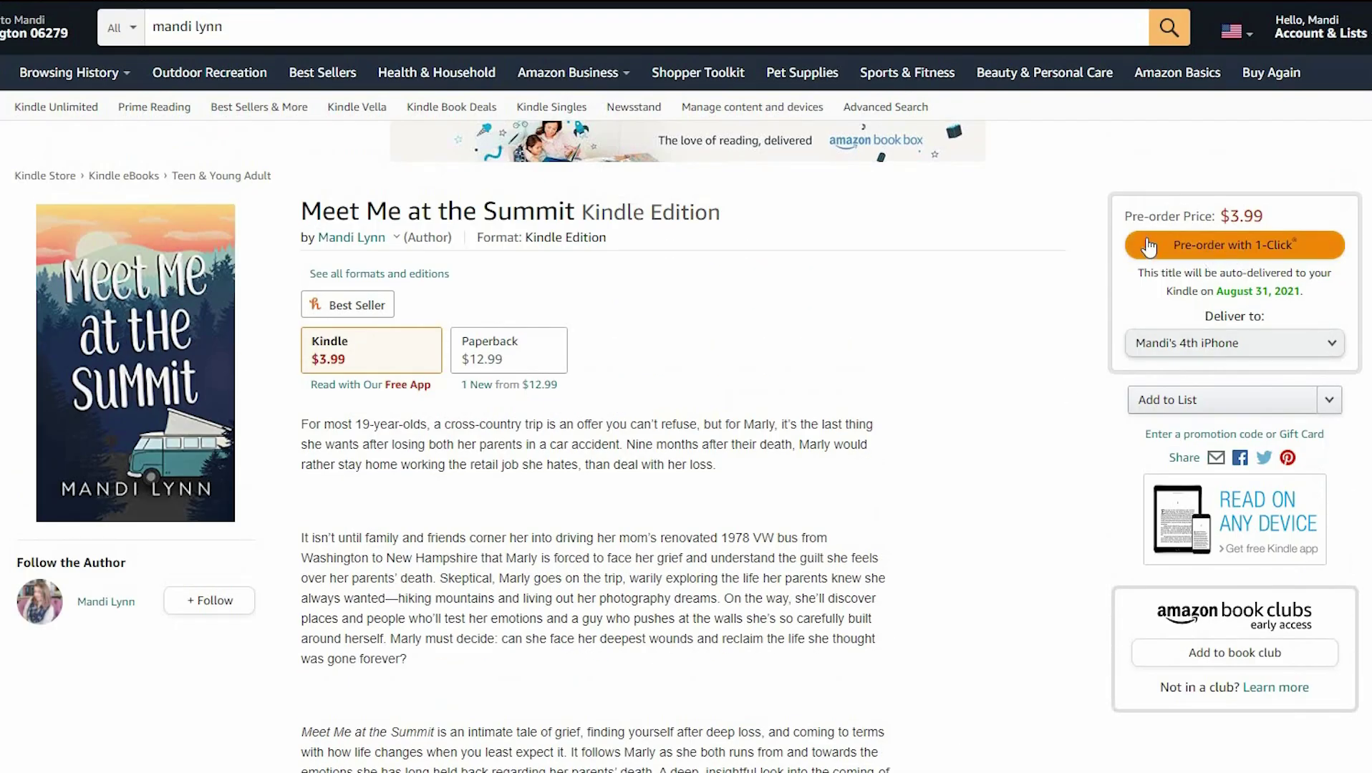
{"action": "left_click", "coordinate": [523, 362]}
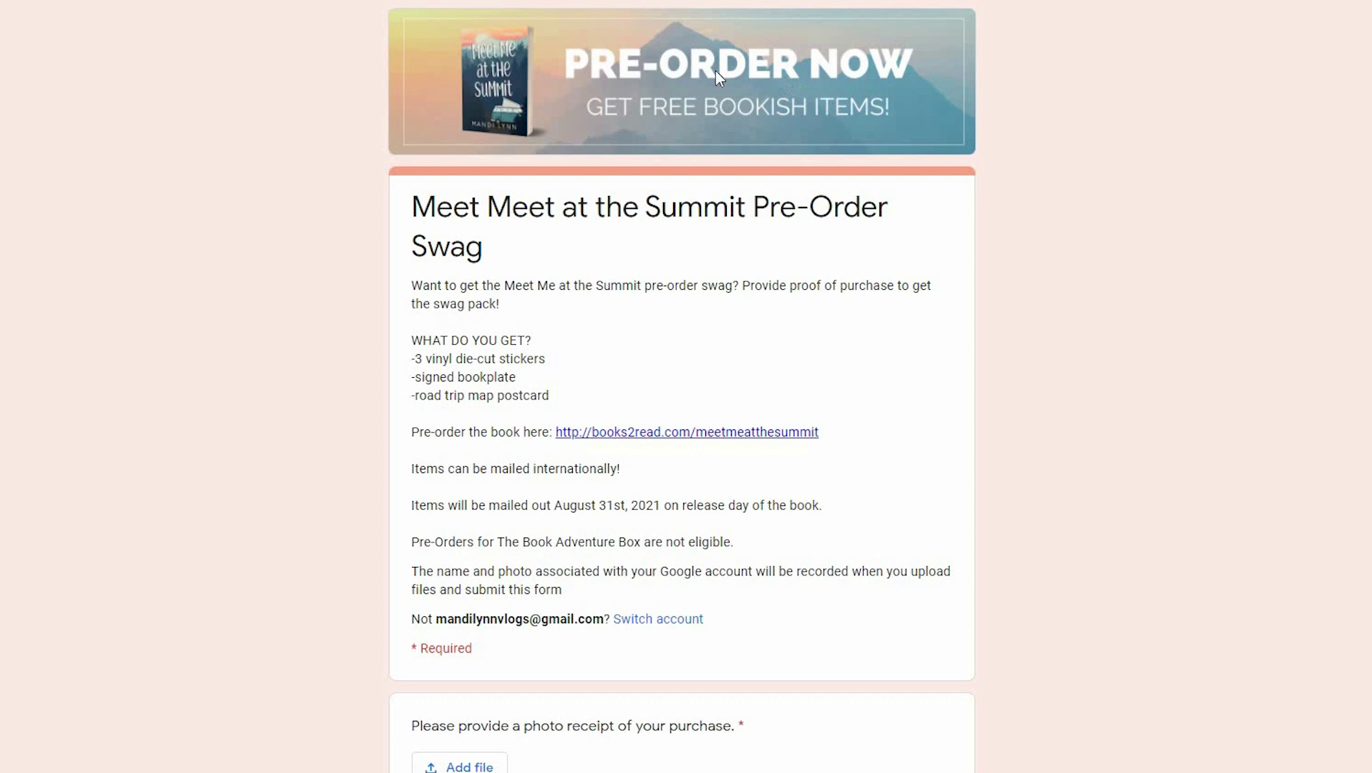
Read through the pre-order swag form and choose the "Just the box" version of The Book Adventure Box.
{"action": "scroll", "coordinate": [684, 399], "scroll_direction": "down", "scroll_amount": 6}
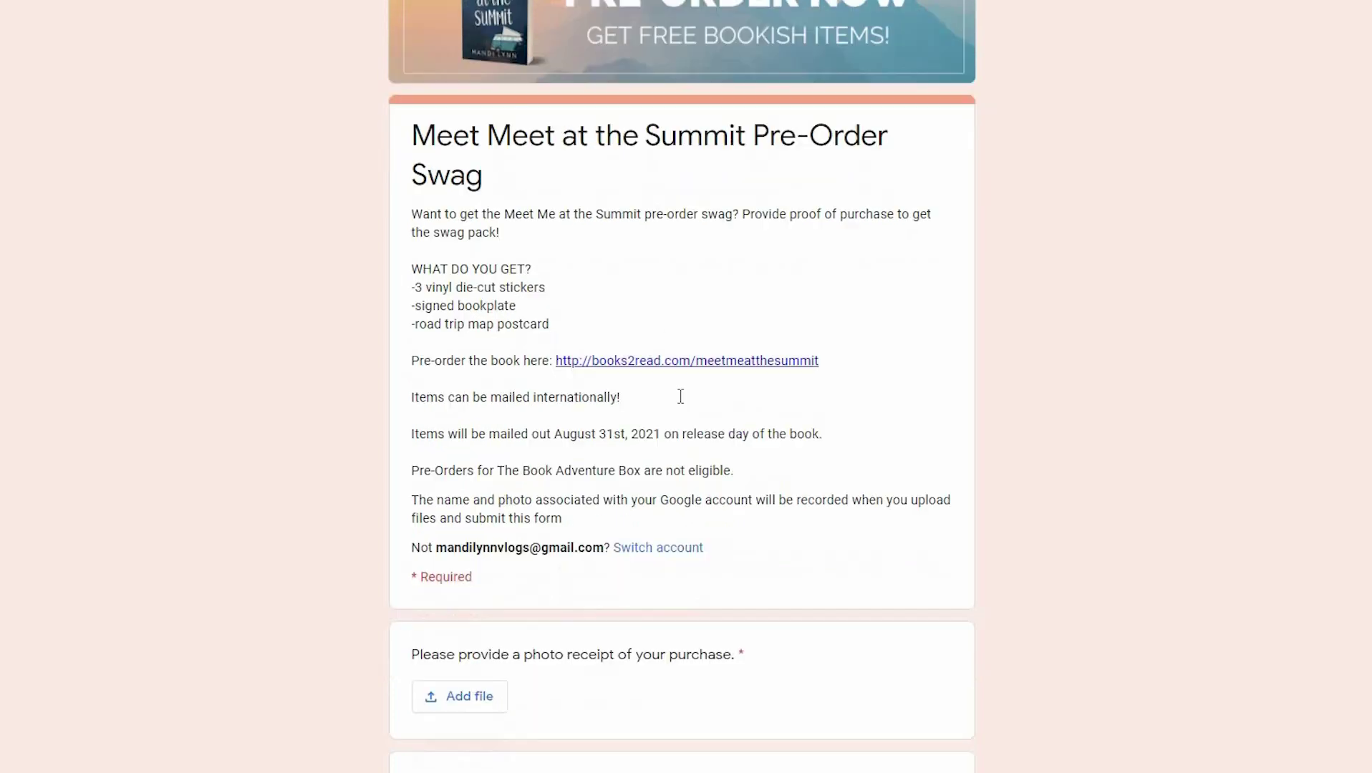
{"action": "scroll", "coordinate": [612, 424], "scroll_direction": "down", "scroll_amount": 2}
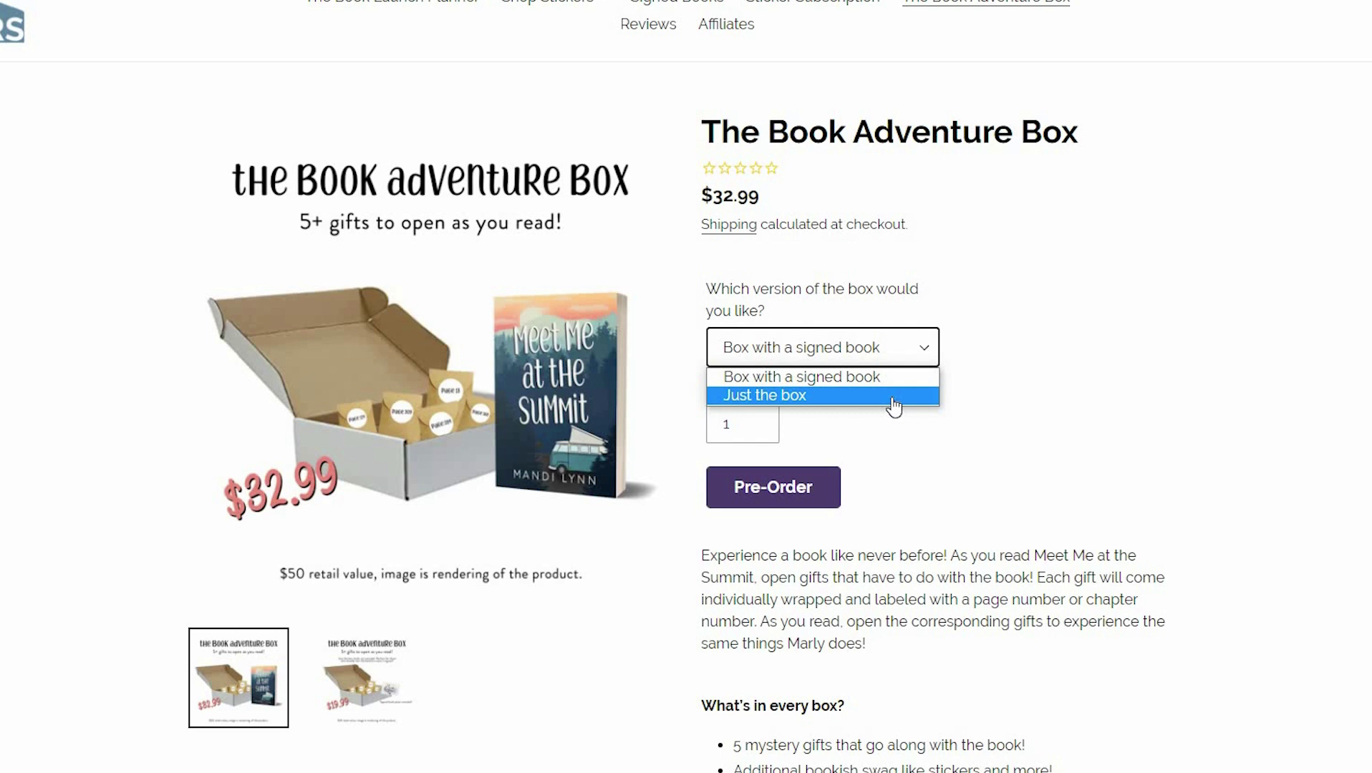
{"action": "left_click", "coordinate": [893, 401]}
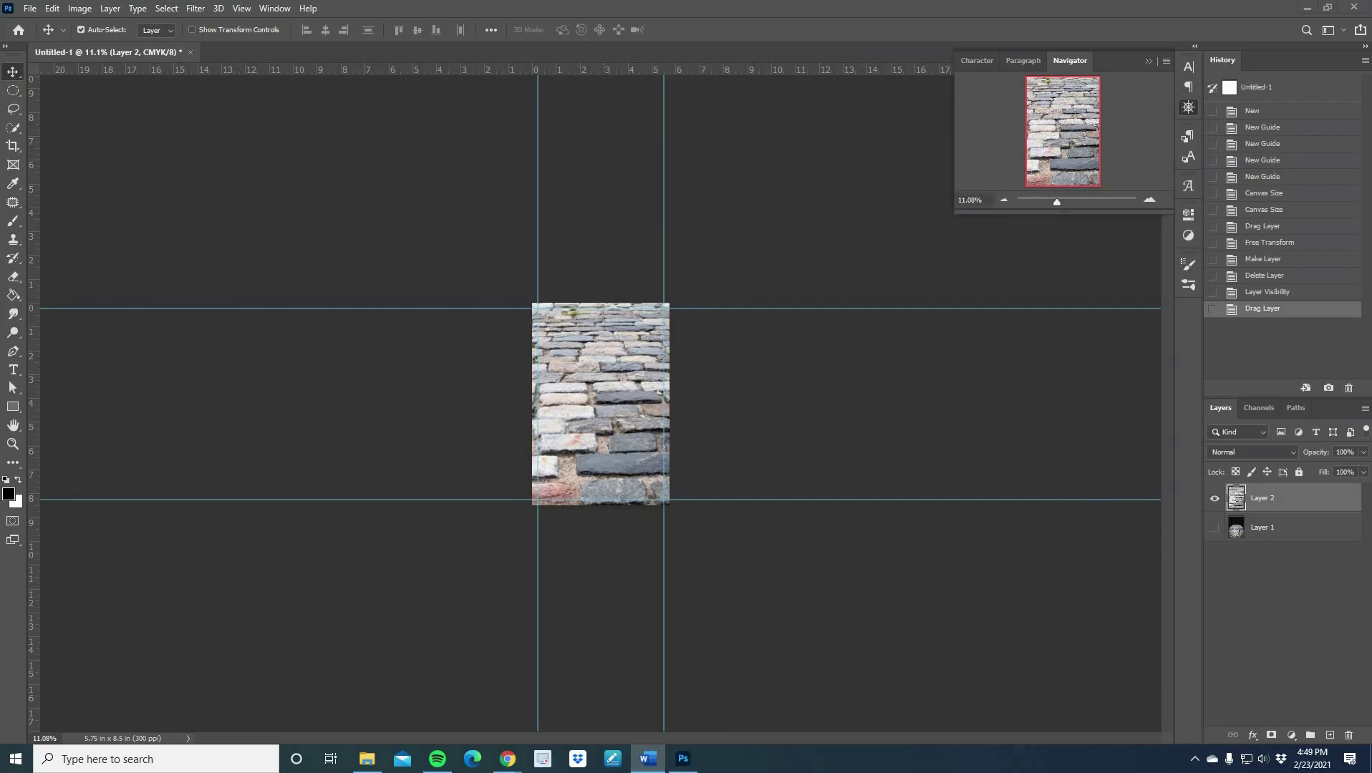
Scale and reposition the cobblestone photo so it fills the lower half of the cover across its full width.
{"action": "left_click_drag", "start_coordinate": [816, 212], "coordinate": [488, 430]}
{"action": "left_click_drag", "start_coordinate": [458, 458], "coordinate": [637, 412]}
{"action": "left_click_drag", "start_coordinate": [611, 458], "coordinate": [646, 458]}
{"action": "key", "text": "Return"}
{"action": "scroll", "coordinate": [646, 459], "scroll_direction": "up", "scroll_amount": 7}
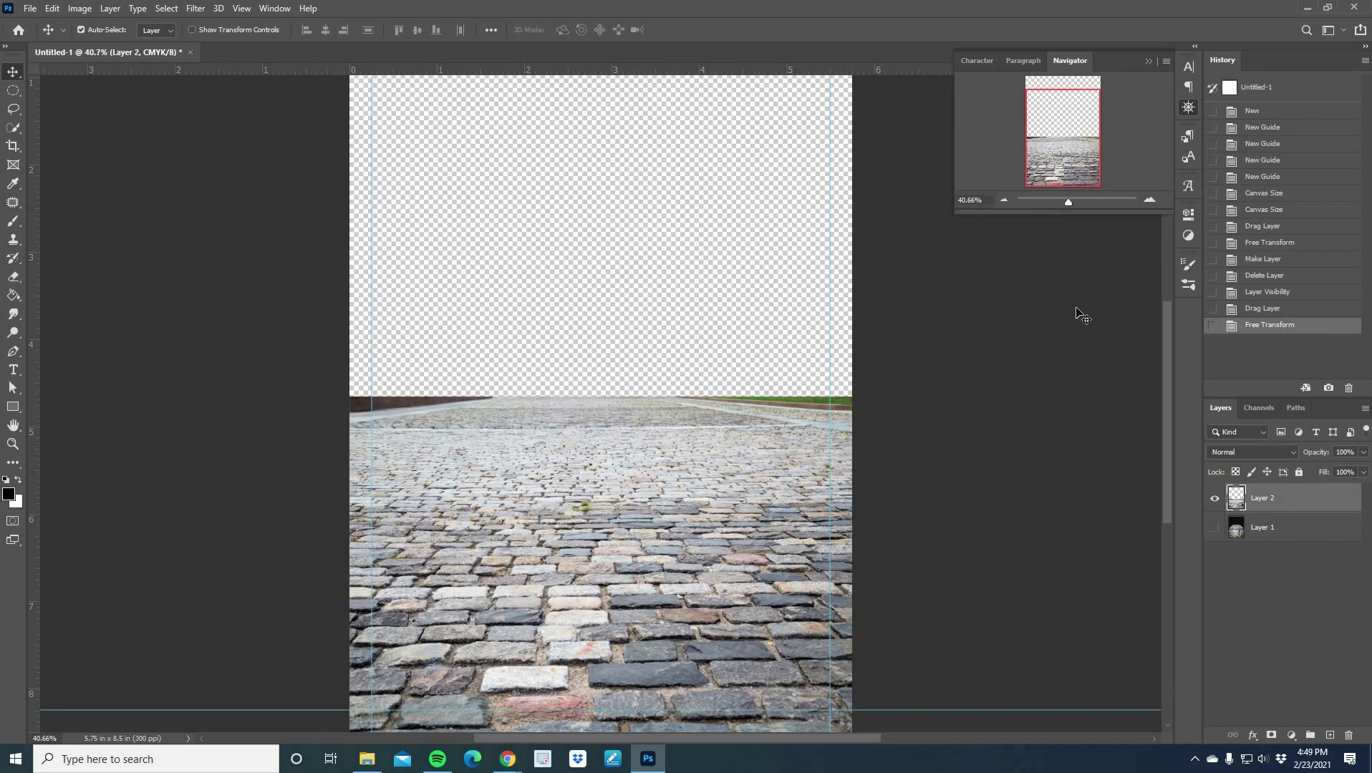
Mask out a full-width strip about 5.75 by 1.1 in along the far edge of the cobblestones using an inverted rectangular selection.
{"action": "key", "text": "m"}
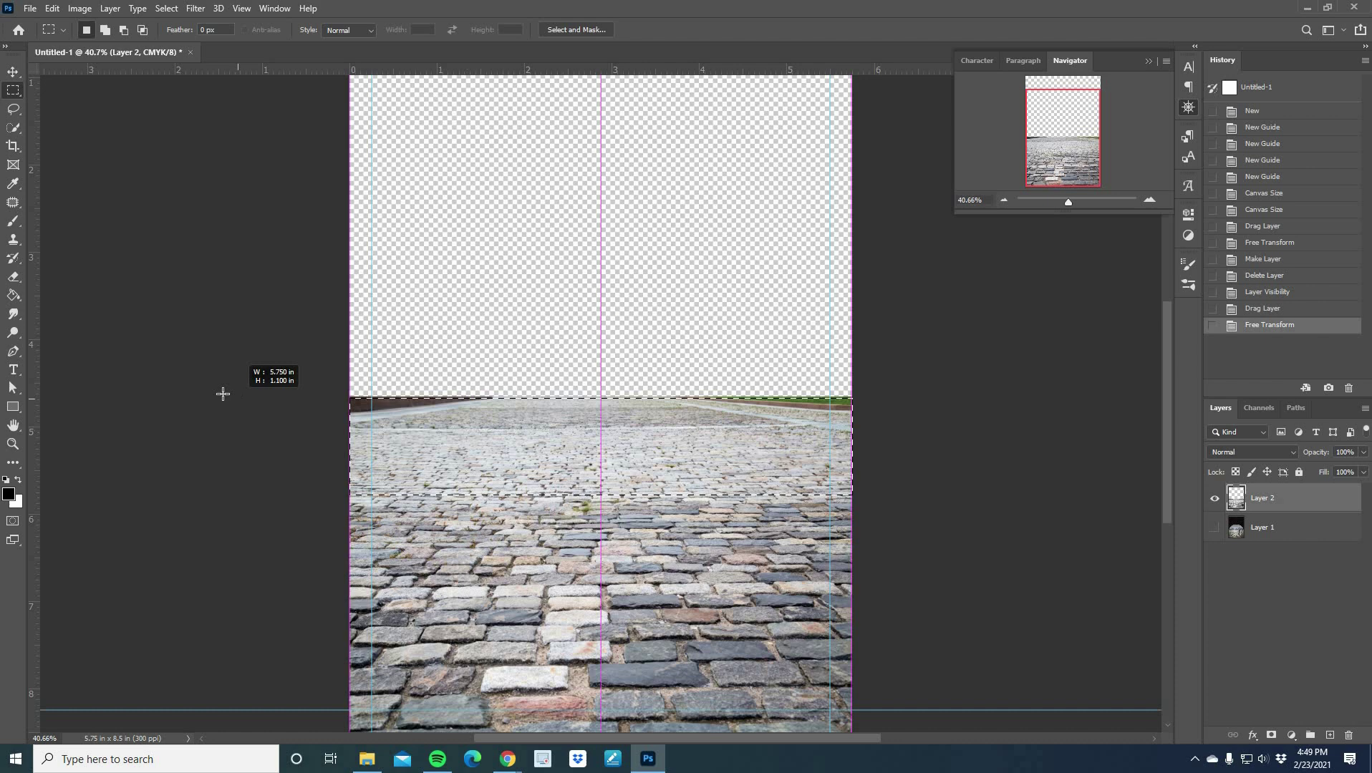
{"action": "left_click_drag", "start_coordinate": [222, 394], "coordinate": [223, 394]}
{"action": "key", "text": "ctrl+shift+i"}
{"action": "left_click", "coordinate": [1270, 736]}
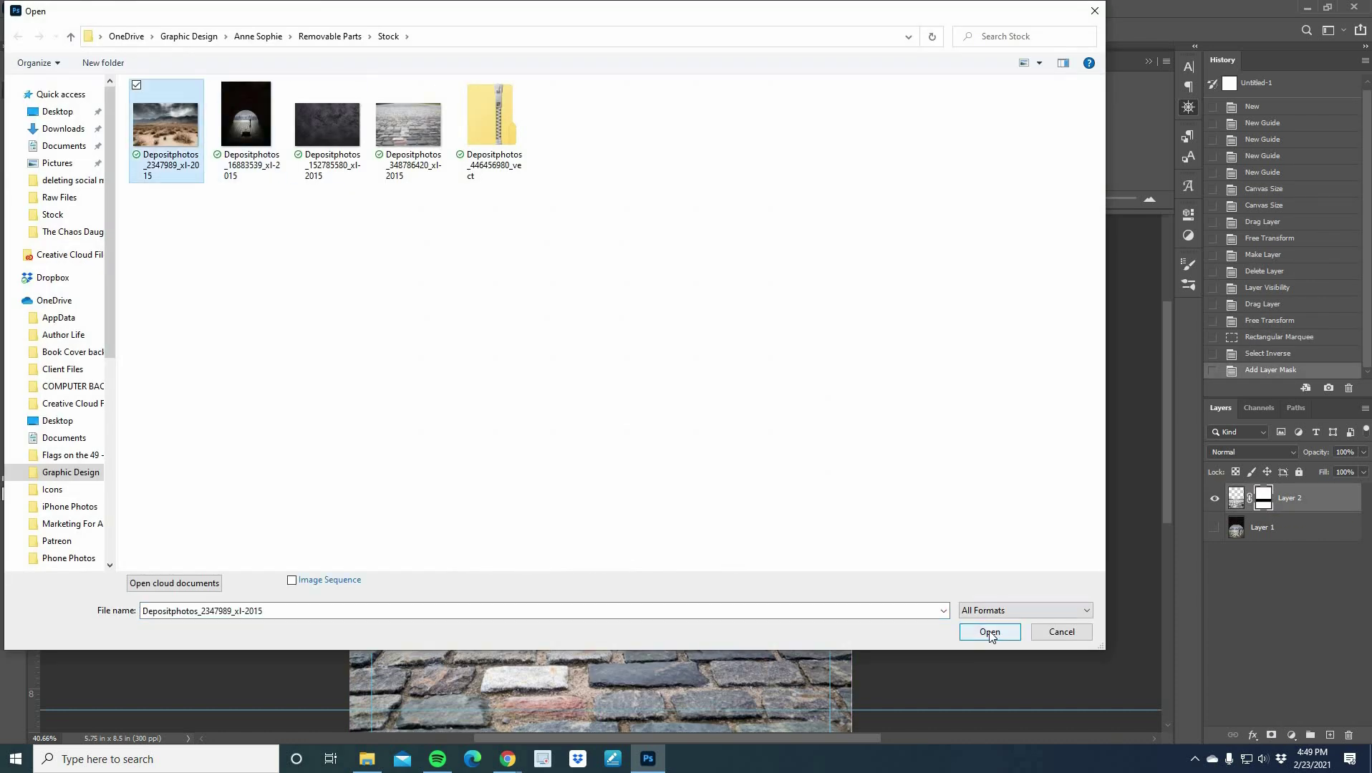
Bring the desert stock photo Depositphotos_2347989_xl-2015 into the cover and scale it with Free Transform.
{"action": "left_click", "coordinate": [986, 633]}
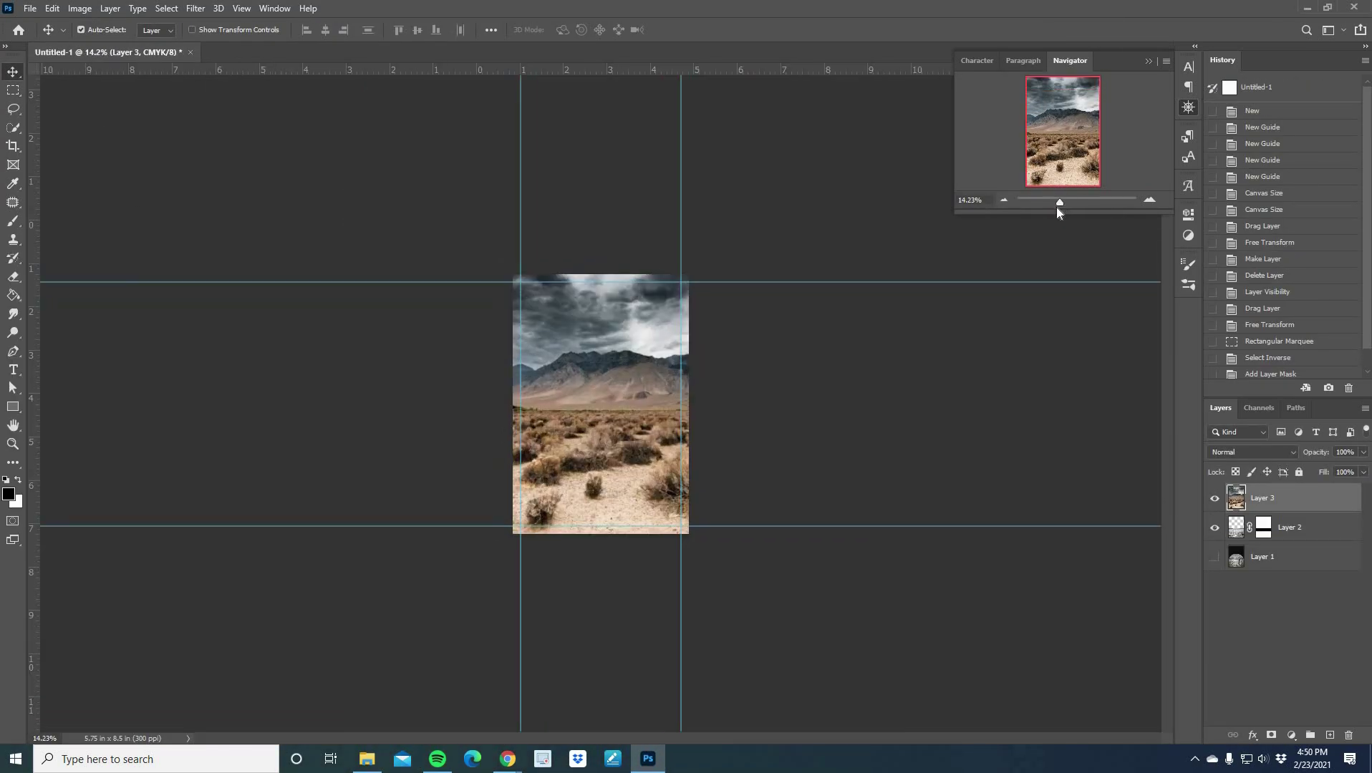
{"action": "key", "text": "ctrl+t"}
{"action": "left_click_drag", "start_coordinate": [649, 421], "coordinate": [691, 421]}
{"action": "key", "text": "Return"}
Move the desert layer beneath the cobblestone layer and shift it down so the mountains sit above the stones.
{"action": "key", "text": "ctrl+bracketleft"}
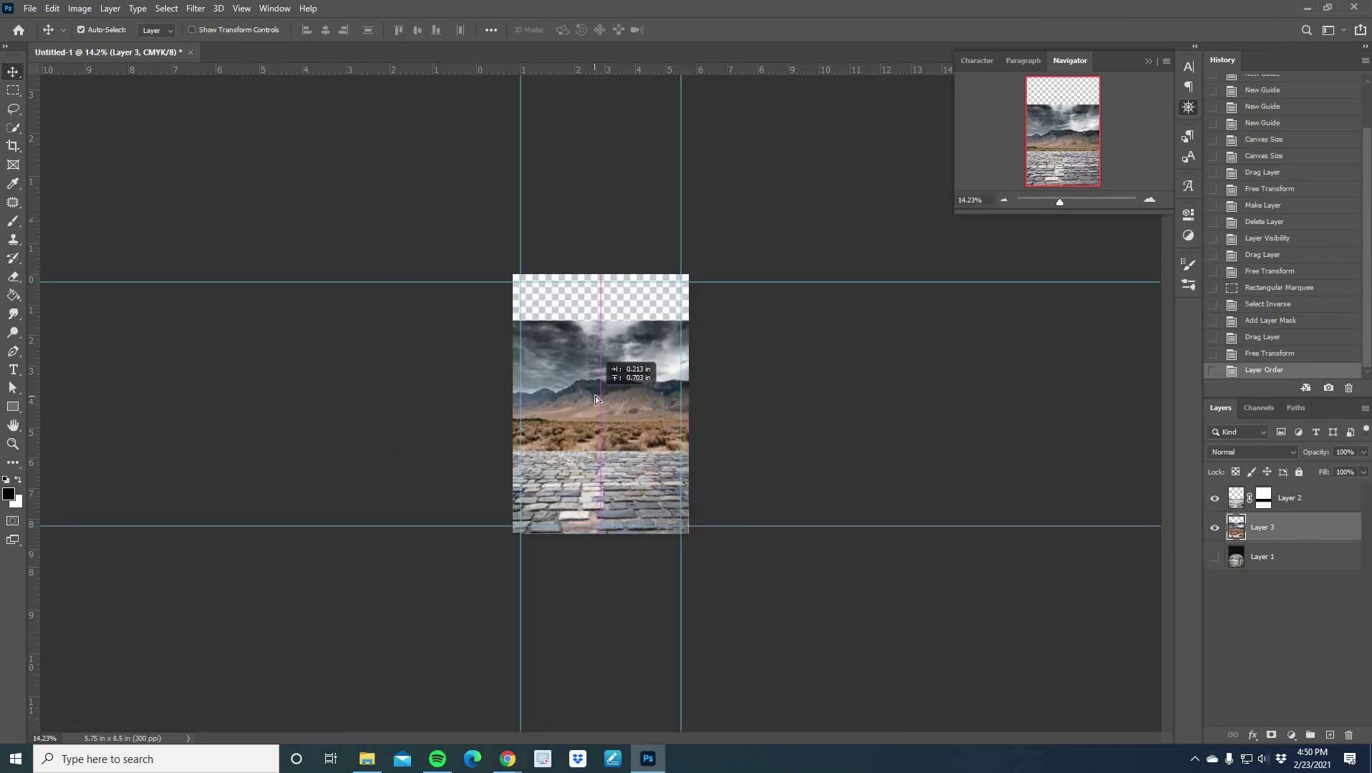
{"action": "left_click_drag", "start_coordinate": [595, 395], "coordinate": [603, 399]}
{"action": "key", "text": "ctrl+0"}
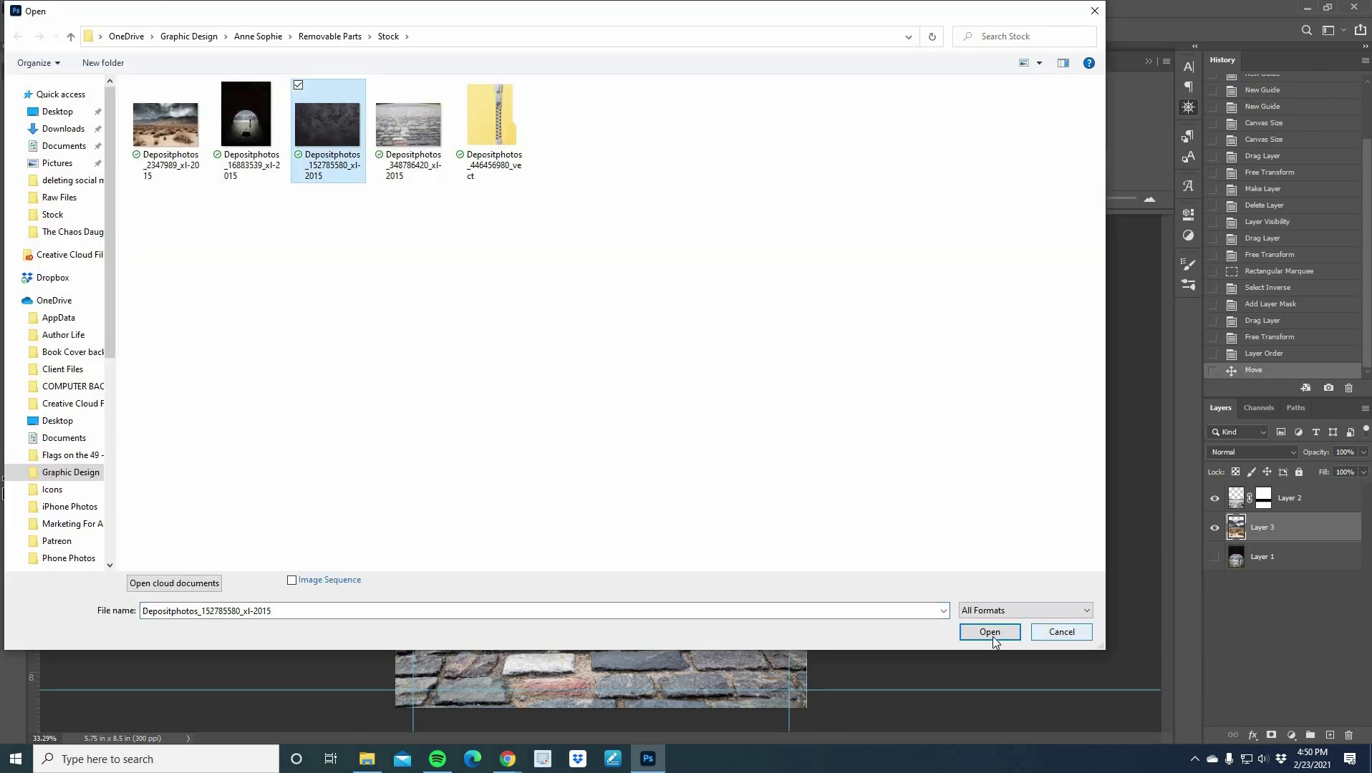
Bring in the dark texture Depositphotos_152785580_xl-2015, rotate it 90° and scale it to cover the whole canvas.
{"action": "left_click", "coordinate": [989, 632]}
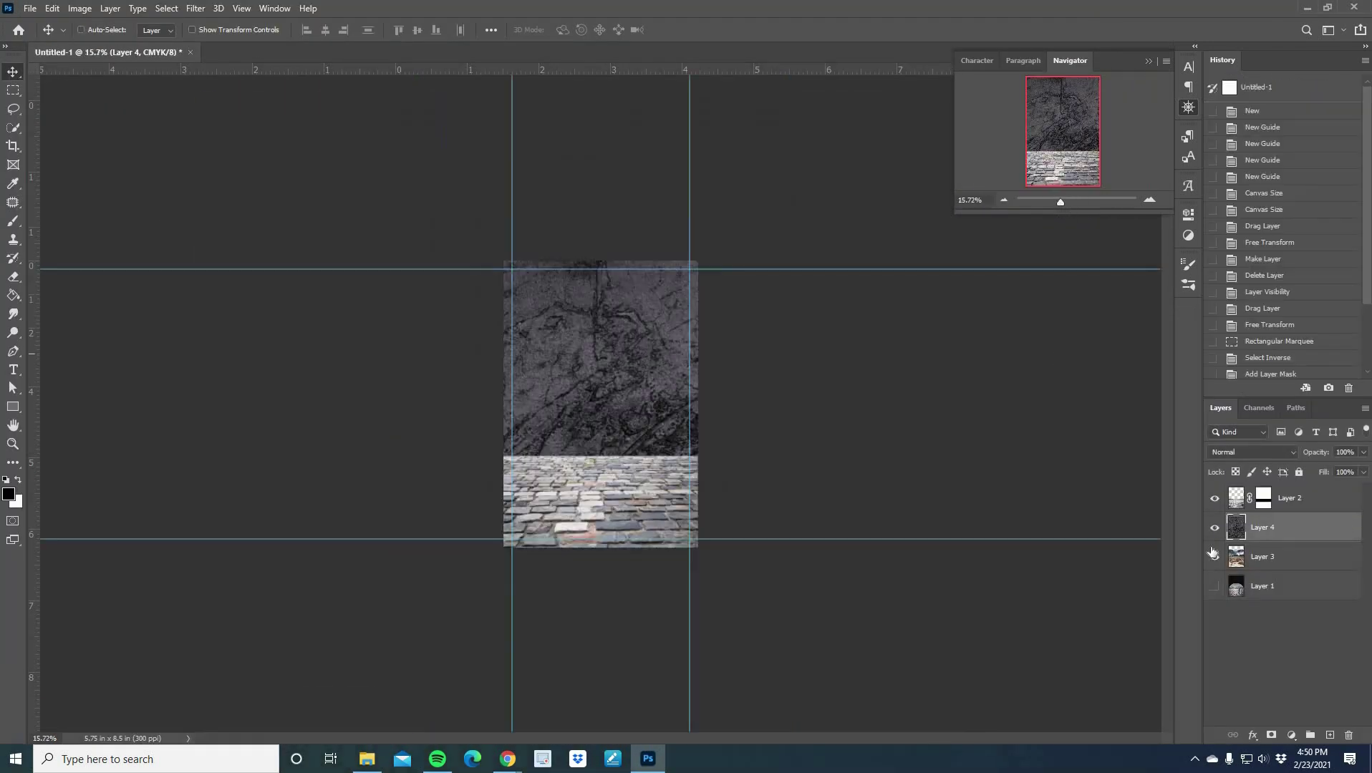
{"action": "key", "text": "ctrl+t"}
{"action": "left_click_drag", "start_coordinate": [974, 240], "coordinate": [698, 363]}
{"action": "left_click_drag", "start_coordinate": [790, 238], "coordinate": [701, 318]}
{"action": "left_click_drag", "start_coordinate": [708, 312], "coordinate": [661, 556]}
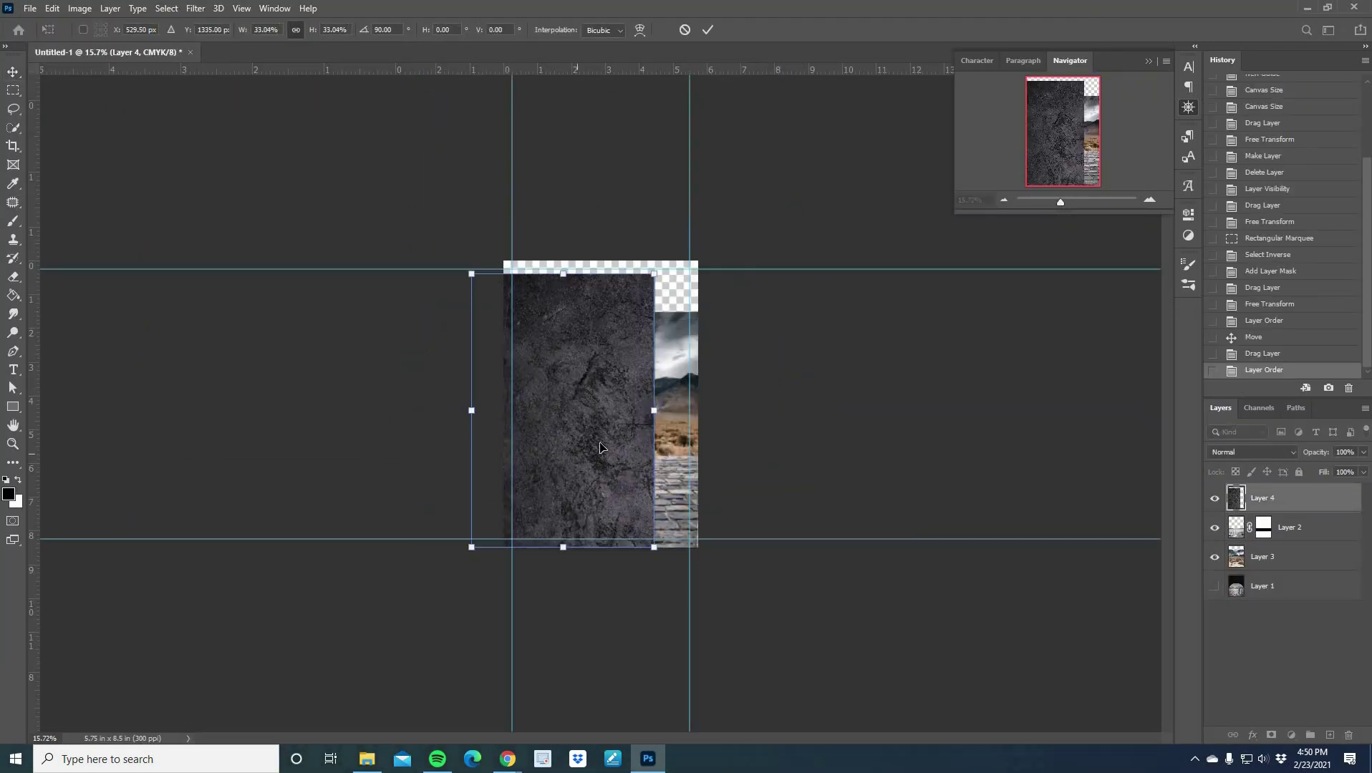
{"action": "left_click_drag", "start_coordinate": [573, 412], "coordinate": [606, 400]}
{"action": "left_click_drag", "start_coordinate": [685, 536], "coordinate": [709, 561]}
{"action": "key", "text": "Return"}
Draw a circular selection across the cover's full width with the Elliptical Marquee, and undo the mask tried on it.
{"action": "right_click", "coordinate": [13, 90]}
{"action": "left_click", "coordinate": [71, 104]}
{"action": "left_click_drag", "start_coordinate": [535, 387], "coordinate": [698, 544]}
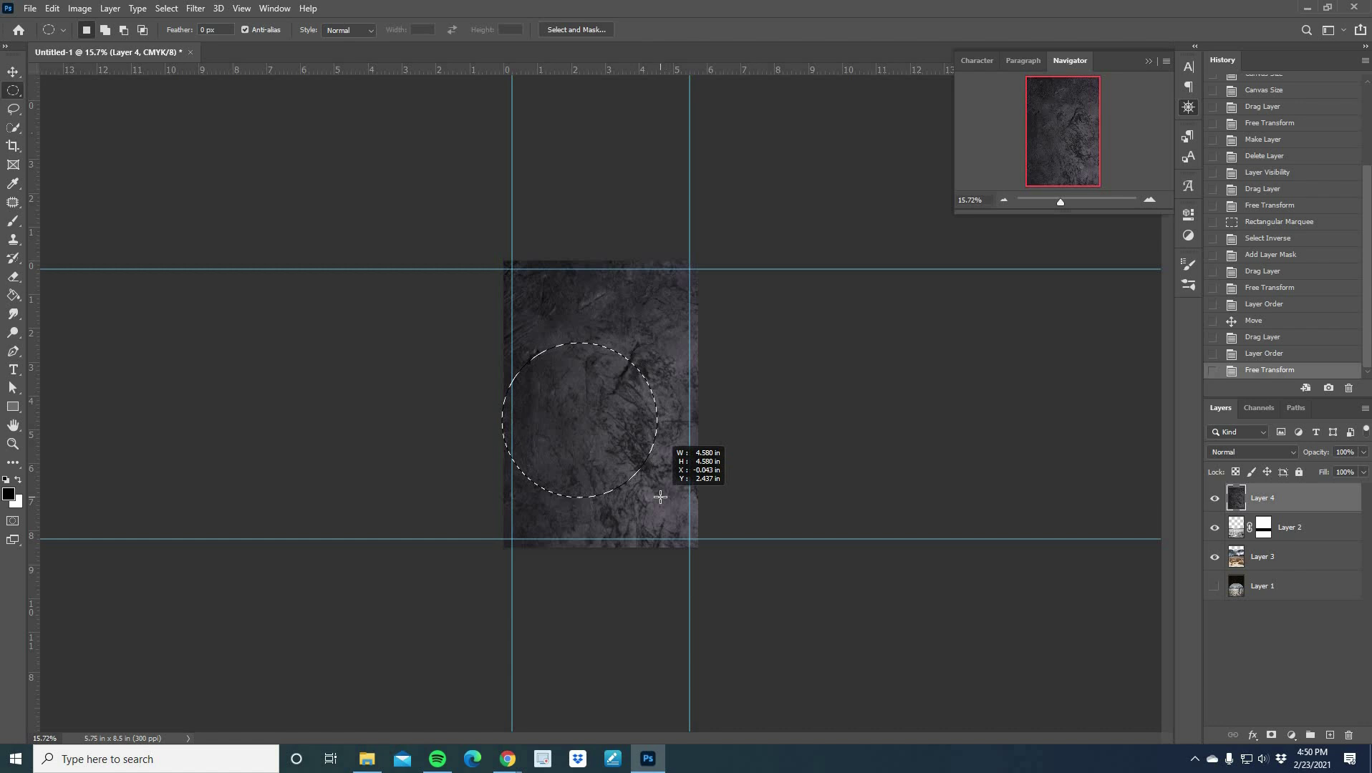
{"action": "left_click_drag", "start_coordinate": [660, 497], "coordinate": [702, 586]}
{"action": "left_click", "coordinate": [1271, 735]}
{"action": "key", "text": "ctrl+z"}
Nudge the circular selection upward on the cover.
{"action": "key", "text": "shift+Up"}
{"action": "key", "text": "shift+Up"}
{"action": "key", "text": "shift+Up"}
{"action": "key", "text": "shift+Up"}
{"action": "key", "text": "shift+Up"}
{"action": "key", "text": "shift+Up"}
{"action": "key", "text": "shift+Up"}
{"action": "key", "text": "shift+Up"}
{"action": "key", "text": "shift+Up"}
{"action": "key", "text": "shift+Up"}
{"action": "key", "text": "shift+Up"}
{"action": "key", "text": "shift+Up"}
{"action": "key", "text": "shift+Up"}
{"action": "key", "text": "shift+Up"}
{"action": "key", "text": "shift+Up"}
{"action": "key", "text": "shift+Up"}
{"action": "key", "text": "shift+Up"}
{"action": "key", "text": "shift+Up"}
{"action": "key", "text": "shift+Up"}
{"action": "key", "text": "shift+Up"}
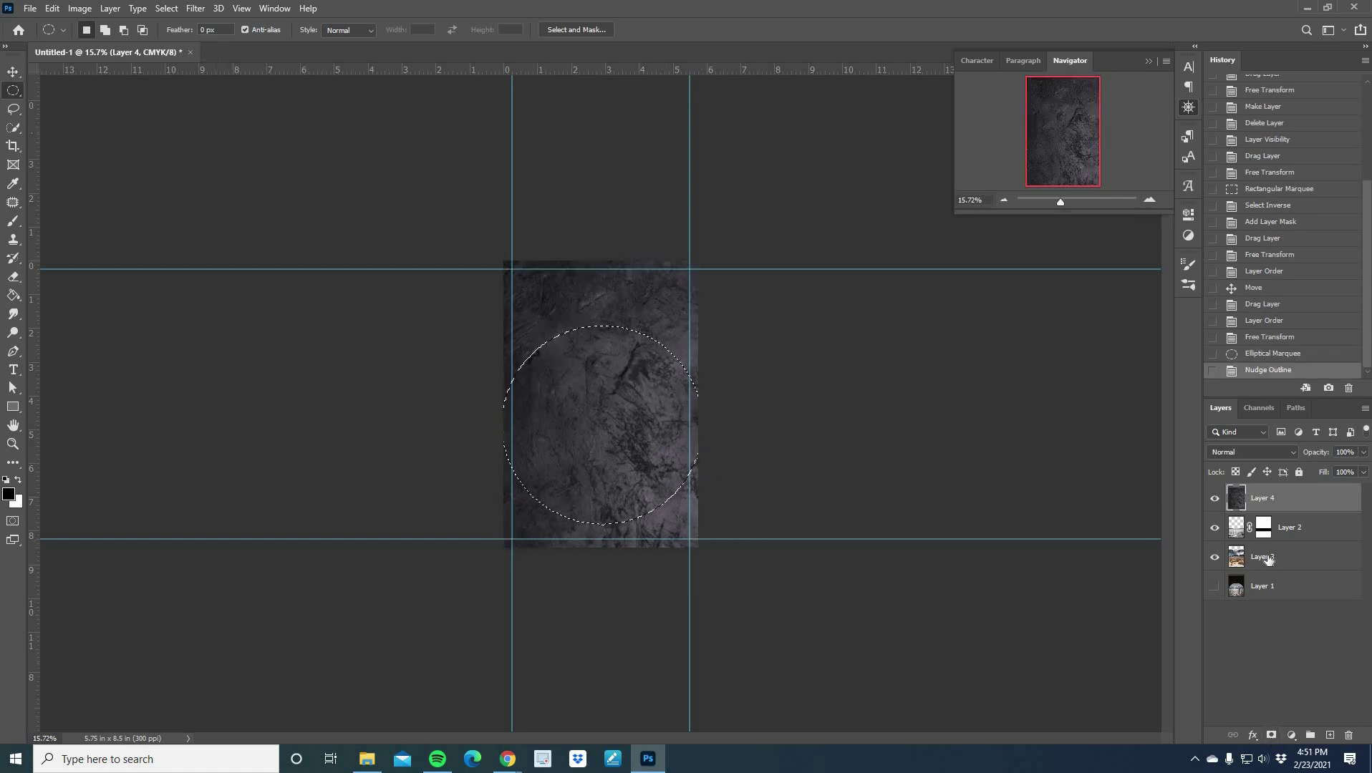
Move the cobblestone layer above the dark texture layer and nudge the circular selection down.
{"action": "left_click_drag", "start_coordinate": [1310, 528], "coordinate": [1317, 494]}
{"action": "key", "text": "shift+Down"}
{"action": "key", "text": "shift+Down"}
{"action": "key", "text": "shift+Down"}
{"action": "key", "text": "shift+Down"}
{"action": "key", "text": "shift+Down"}
{"action": "key", "text": "shift+Down"}
{"action": "key", "text": "shift+Down"}
{"action": "key", "text": "shift+Down"}
{"action": "key", "text": "shift+Down"}
{"action": "key", "text": "shift+Down"}
{"action": "key", "text": "shift+Down"}
{"action": "key", "text": "shift+Down"}
{"action": "key", "text": "shift+Down"}
{"action": "key", "text": "shift+Down"}
{"action": "key", "text": "shift+Down"}
{"action": "key", "text": "shift+Down"}
{"action": "key", "text": "shift+Down"}
{"action": "key", "text": "shift+Down"}
{"action": "key", "text": "shift+Down"}
{"action": "key", "text": "shift+Down"}
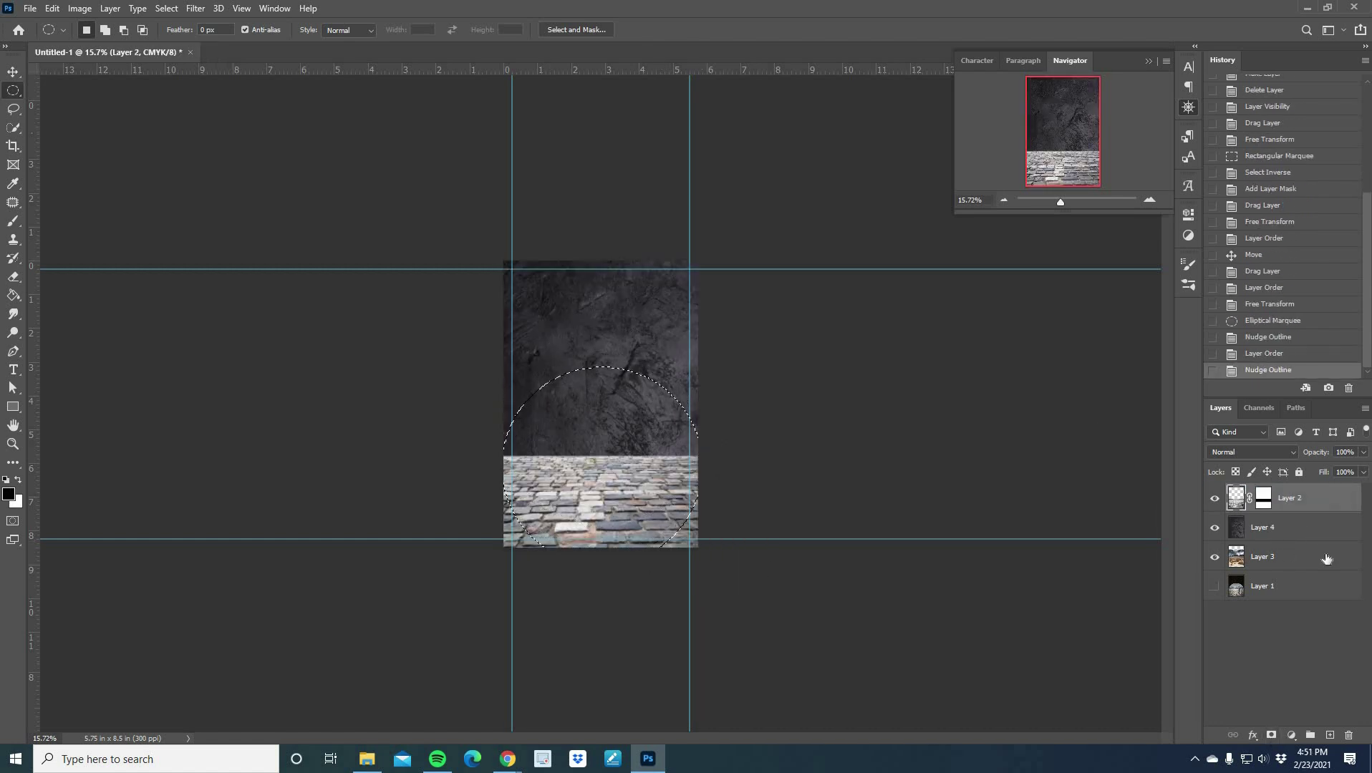
Invert the selection and add it as a mask on the dark texture layer, cutting an arch that reveals the desert.
{"action": "right_click", "coordinate": [1308, 529]}
{"action": "left_click", "coordinate": [166, 9]}
{"action": "left_click", "coordinate": [180, 63]}
{"action": "left_click", "coordinate": [1272, 735]}
{"action": "key", "text": "ctrl+z"}
{"action": "left_click_drag", "start_coordinate": [1060, 202], "coordinate": [1065, 203]}
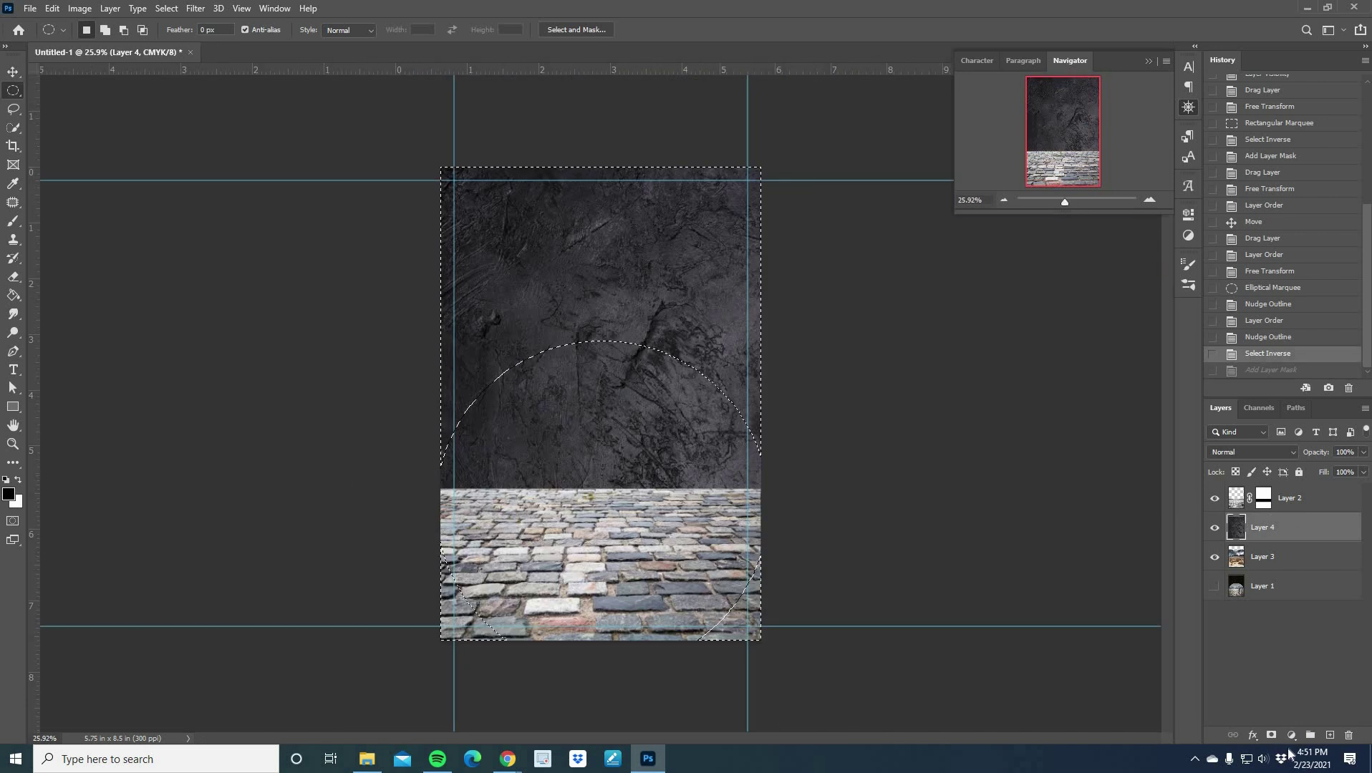
{"action": "left_click", "coordinate": [1272, 736]}
Paint white on the dark texture's mask with a 300 px brush at 100% hardness to clean up the cover's edges.
{"action": "key", "text": "b"}
{"action": "left_click", "coordinate": [102, 30]}
{"action": "left_click", "coordinate": [28, 138]}
{"action": "key", "text": "x"}
{"action": "left_click", "coordinate": [102, 30]}
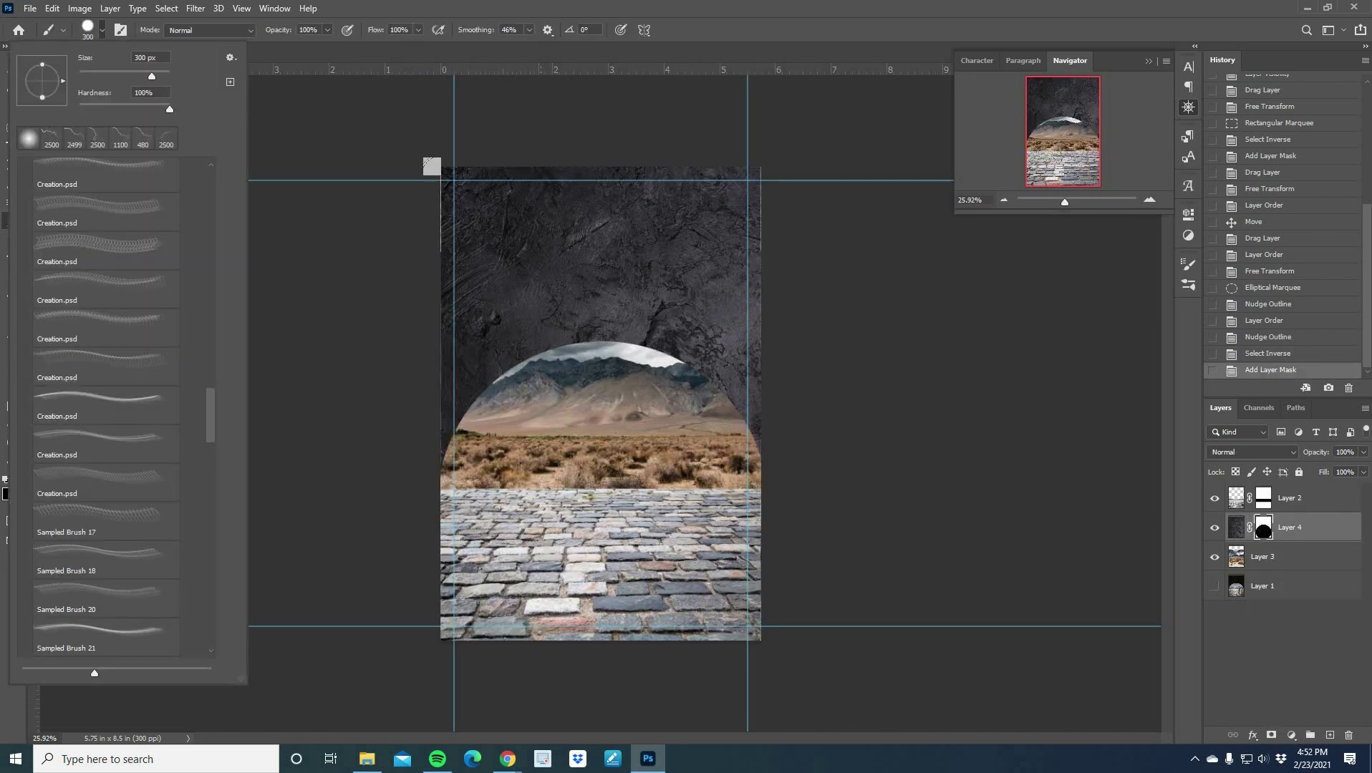
{"action": "left_click", "coordinate": [431, 168]}
{"action": "key", "text": "ctrl+z"}
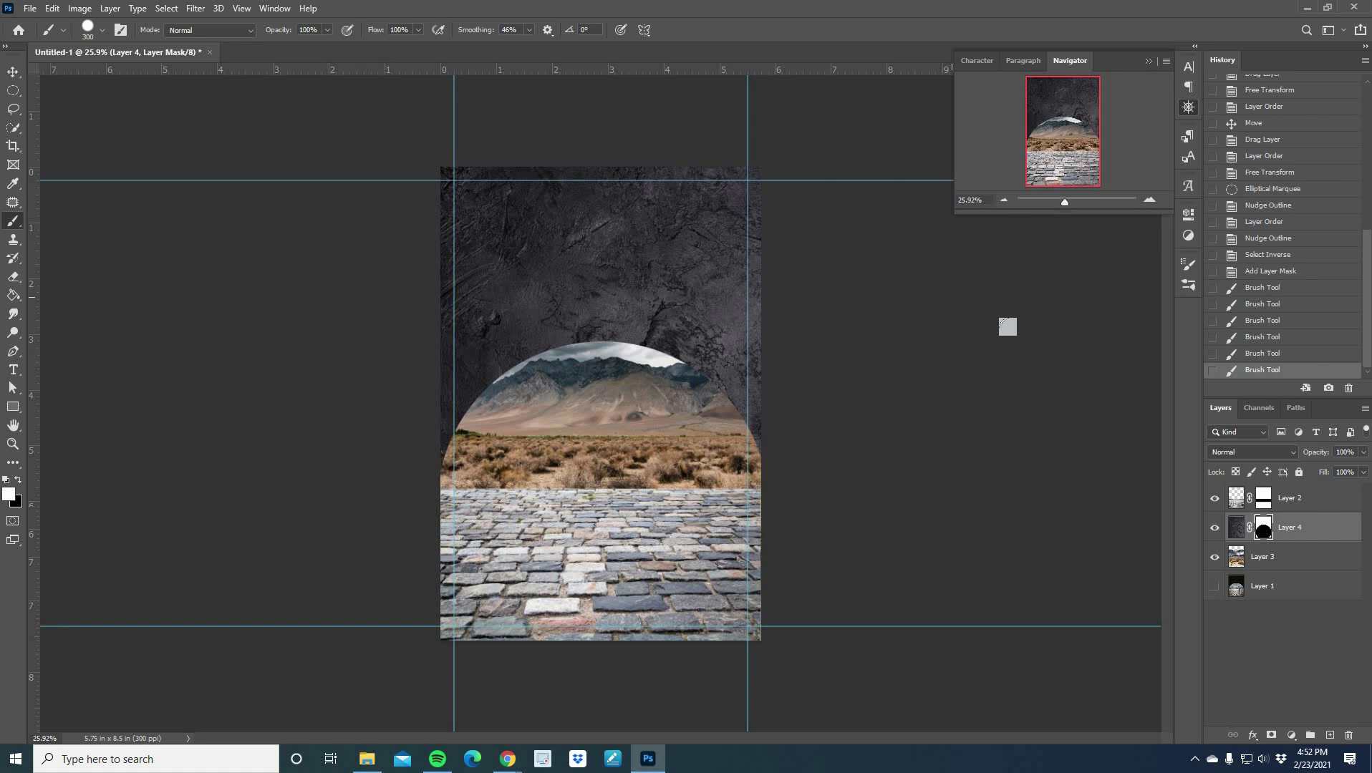
Scale the desert layer down with Free Transform so the mountains and sky fit within the arch.
{"action": "left_click", "coordinate": [1267, 557]}
{"action": "key", "text": "ctrl+t"}
{"action": "left_click_drag", "start_coordinate": [814, 261], "coordinate": [769, 329]}
{"action": "key", "text": "Return"}
{"action": "scroll", "coordinate": [593, 515], "scroll_direction": "up", "scroll_amount": 3}
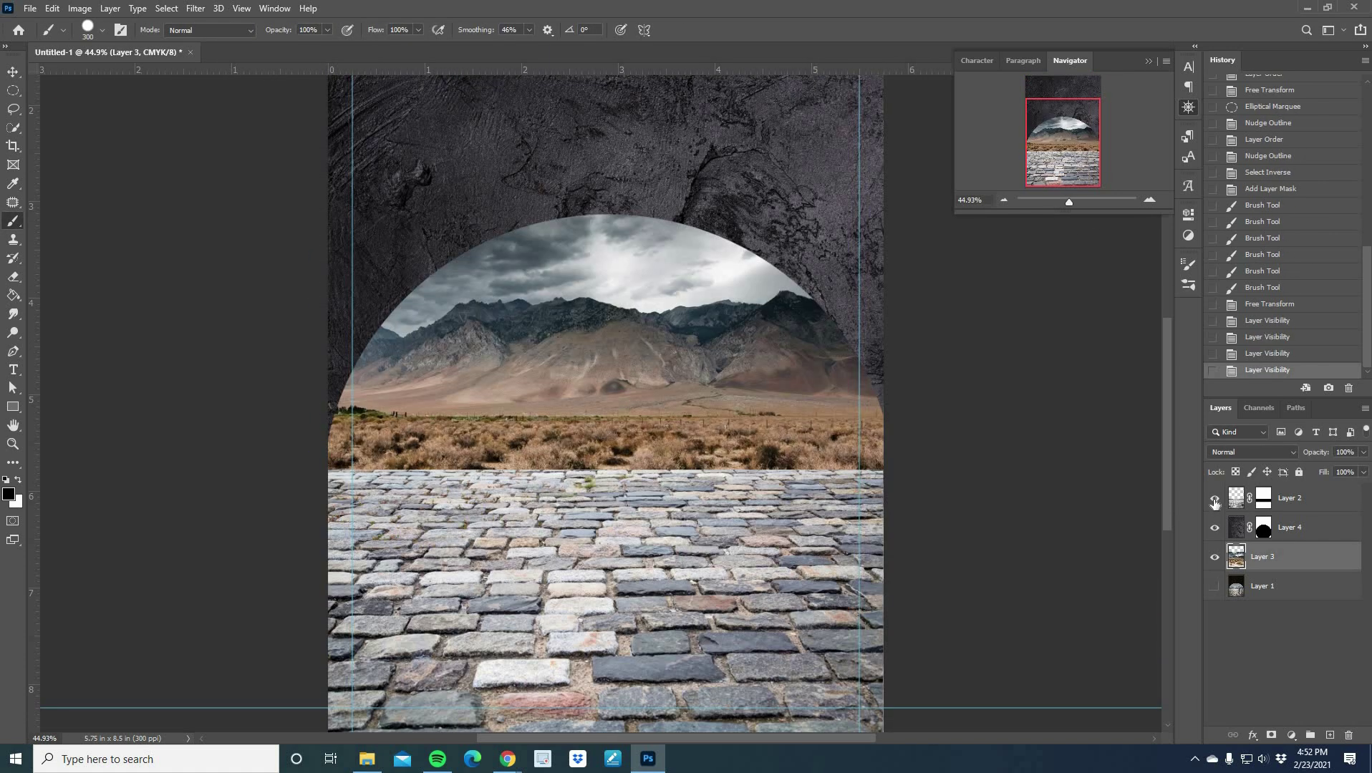
{"action": "left_click", "coordinate": [13, 71]}
{"action": "key", "text": "ctrl+0"}
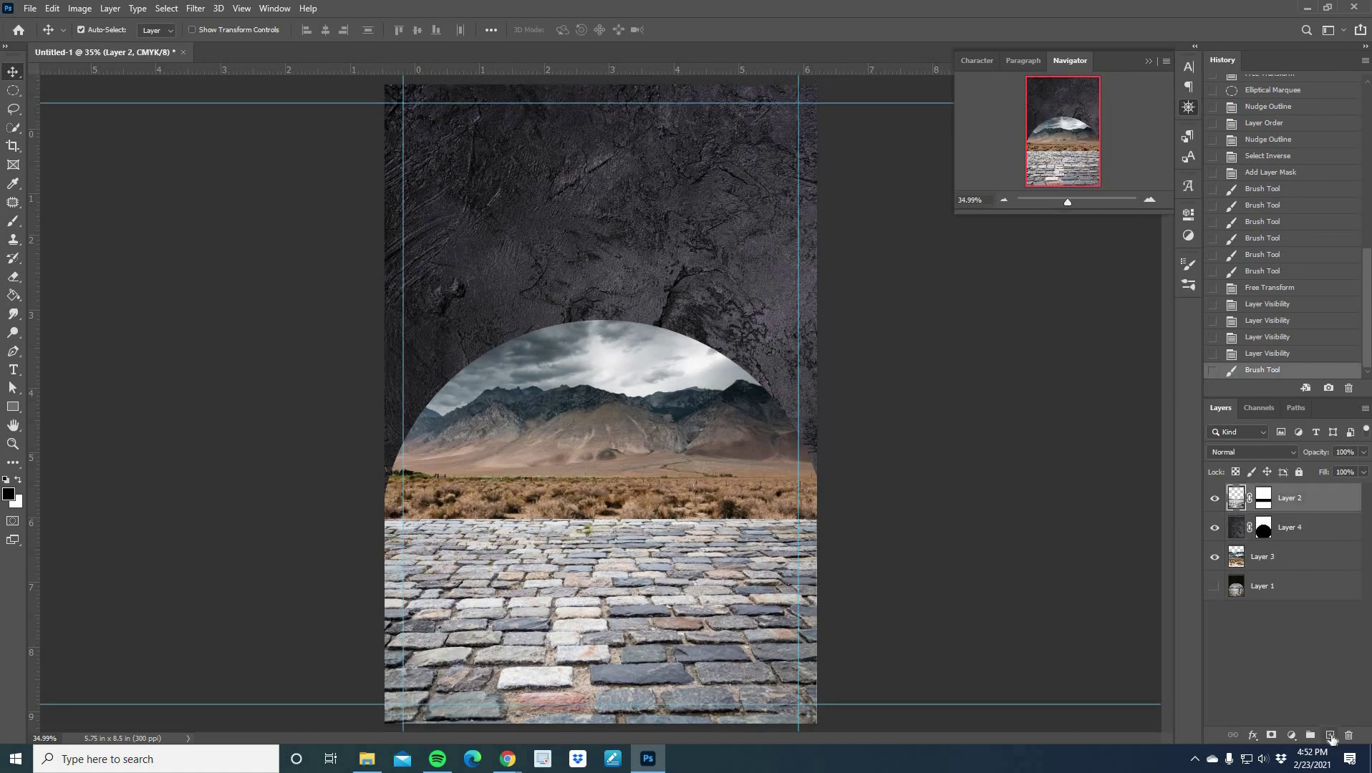
On a new top layer, draw a linear black-to-transparent gradient from the horizon down over the cobblestones.
{"action": "left_click", "coordinate": [76, 295]}
{"action": "left_click", "coordinate": [63, 30]}
{"action": "left_click", "coordinate": [104, 60]}
{"action": "left_click", "coordinate": [134, 30]}
{"action": "left_click", "coordinate": [37, 56]}
{"action": "left_click", "coordinate": [134, 31]}
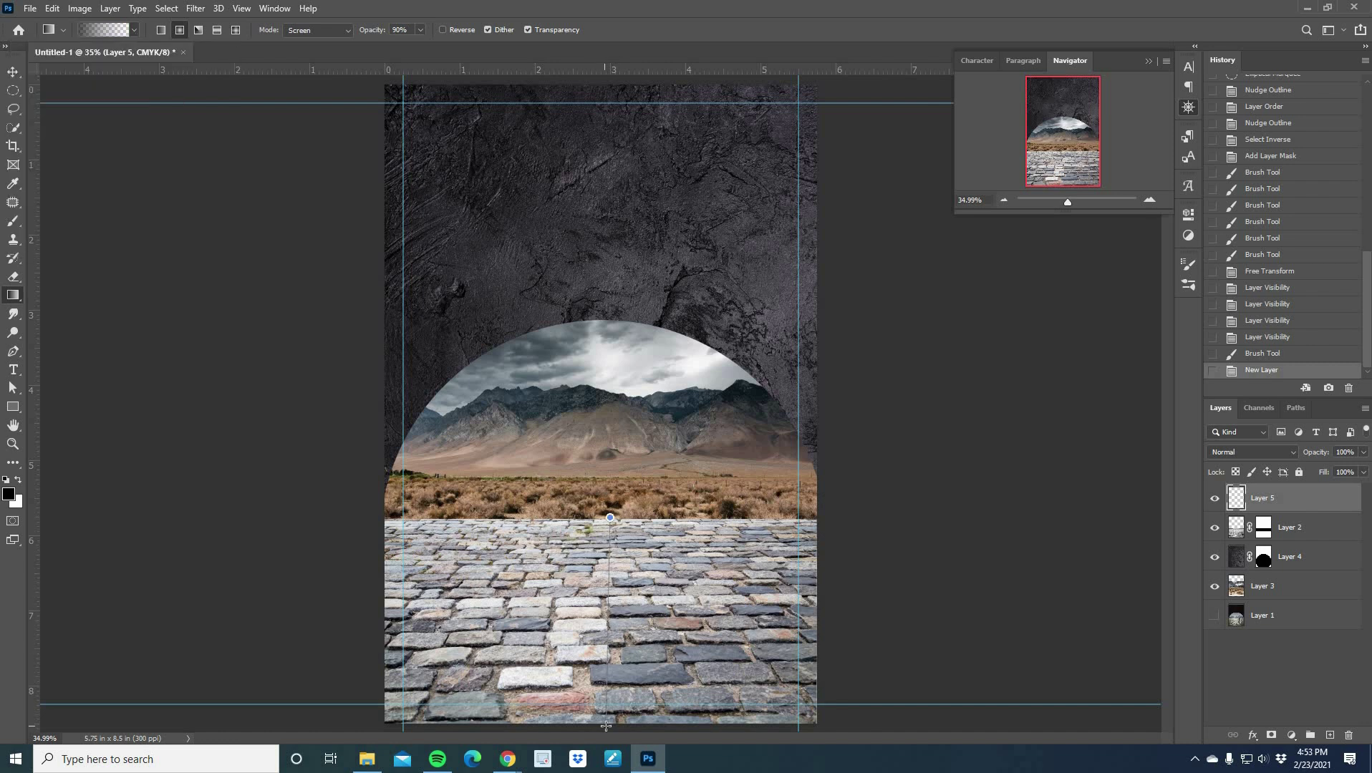
{"action": "key", "text": "ctrl+z"}
{"action": "mouse_move", "coordinate": [610, 517]}
{"action": "left_mouse_down"}
{"action": "mouse_move", "coordinate": [612, 752]}
{"action": "mouse_move", "coordinate": [609, 725]}
{"action": "left_mouse_up"}
{"action": "key", "text": "ctrl+z"}
Clip the gradient layer to the cobblestones, set its blend mode to Multiply and lower its opacity.
{"action": "right_click", "coordinate": [1288, 499]}
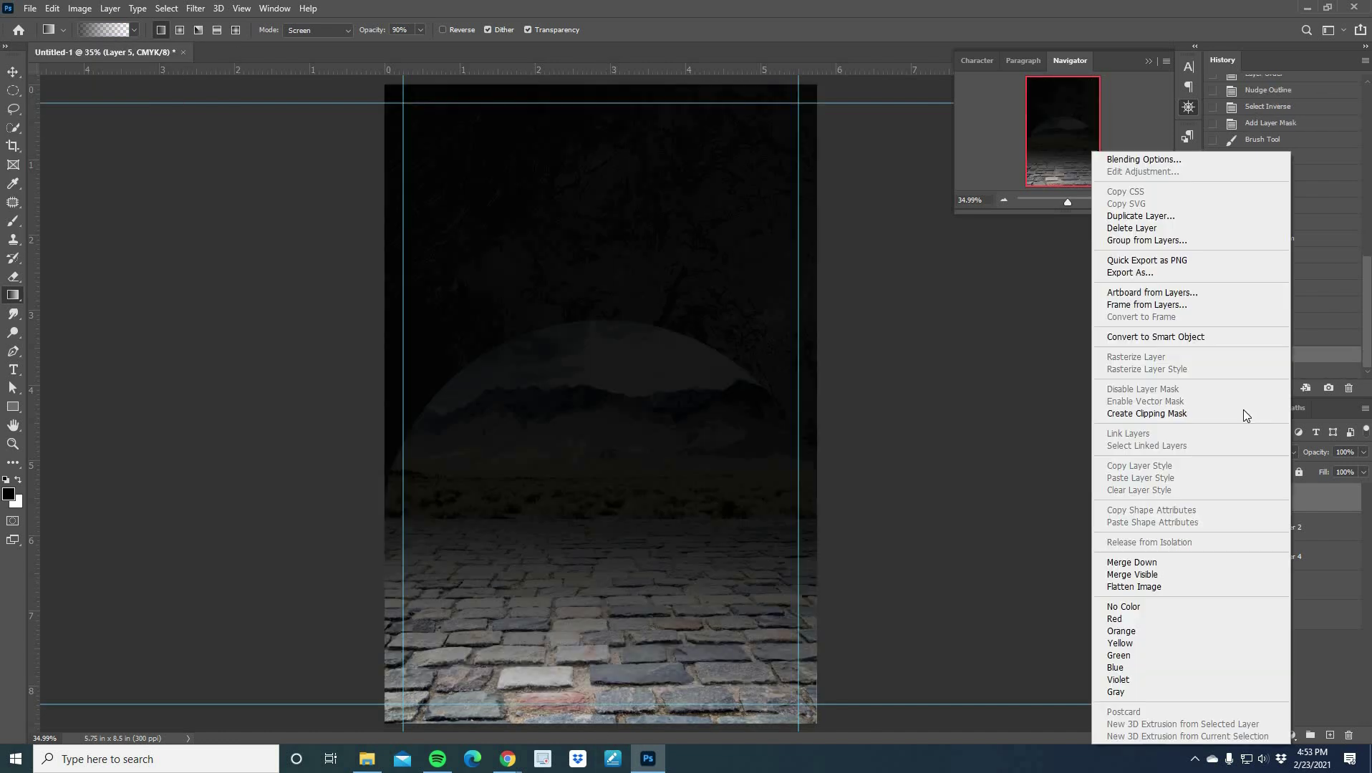
{"action": "left_click", "coordinate": [1244, 414]}
{"action": "left_click", "coordinate": [1254, 454]}
{"action": "left_click", "coordinate": [1255, 454]}
{"action": "left_click", "coordinate": [1255, 453]}
{"action": "left_click", "coordinate": [1255, 466]}
{"action": "left_click", "coordinate": [1363, 452]}
{"action": "left_click_drag", "start_coordinate": [1330, 470], "coordinate": [1323, 470]}
Add a Color Balance adjustment clipped to the cobblestone layer and set the midtones' Cyan–Red value to +34.
{"action": "left_click", "coordinate": [1297, 529]}
{"action": "left_click", "coordinate": [1291, 735]}
{"action": "left_click", "coordinate": [1295, 610]}
{"action": "left_click_drag", "start_coordinate": [1040, 288], "coordinate": [1064, 287]}
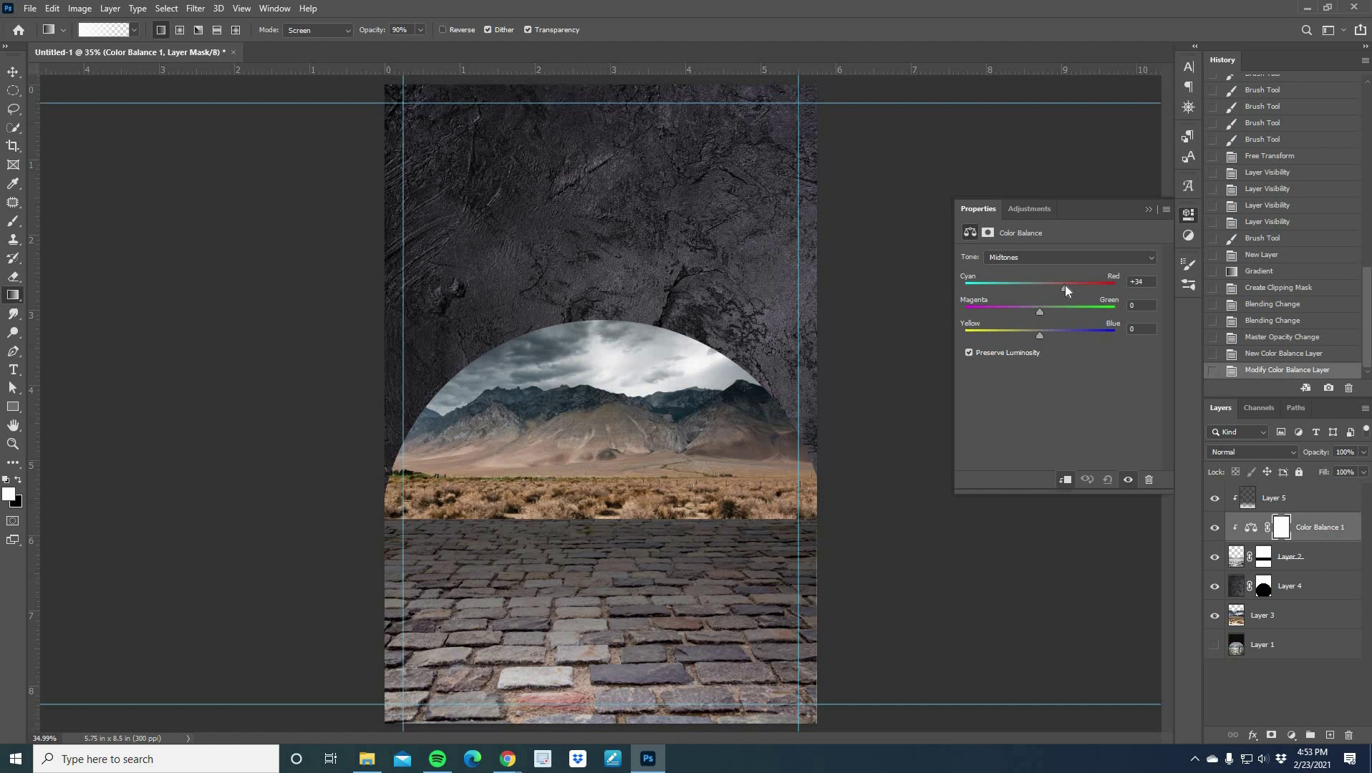
Enlarge the cobblestone layer to about 102.5% so it extends past both sides of the cover.
{"action": "left_click", "coordinate": [1236, 557]}
{"action": "key", "text": "ctrl+t"}
{"action": "left_click_drag", "start_coordinate": [816, 581], "coordinate": [827, 582]}
{"action": "left_click_drag", "start_coordinate": [385, 580], "coordinate": [379, 580]}
{"action": "left_click_drag", "start_coordinate": [827, 581], "coordinate": [824, 581]}
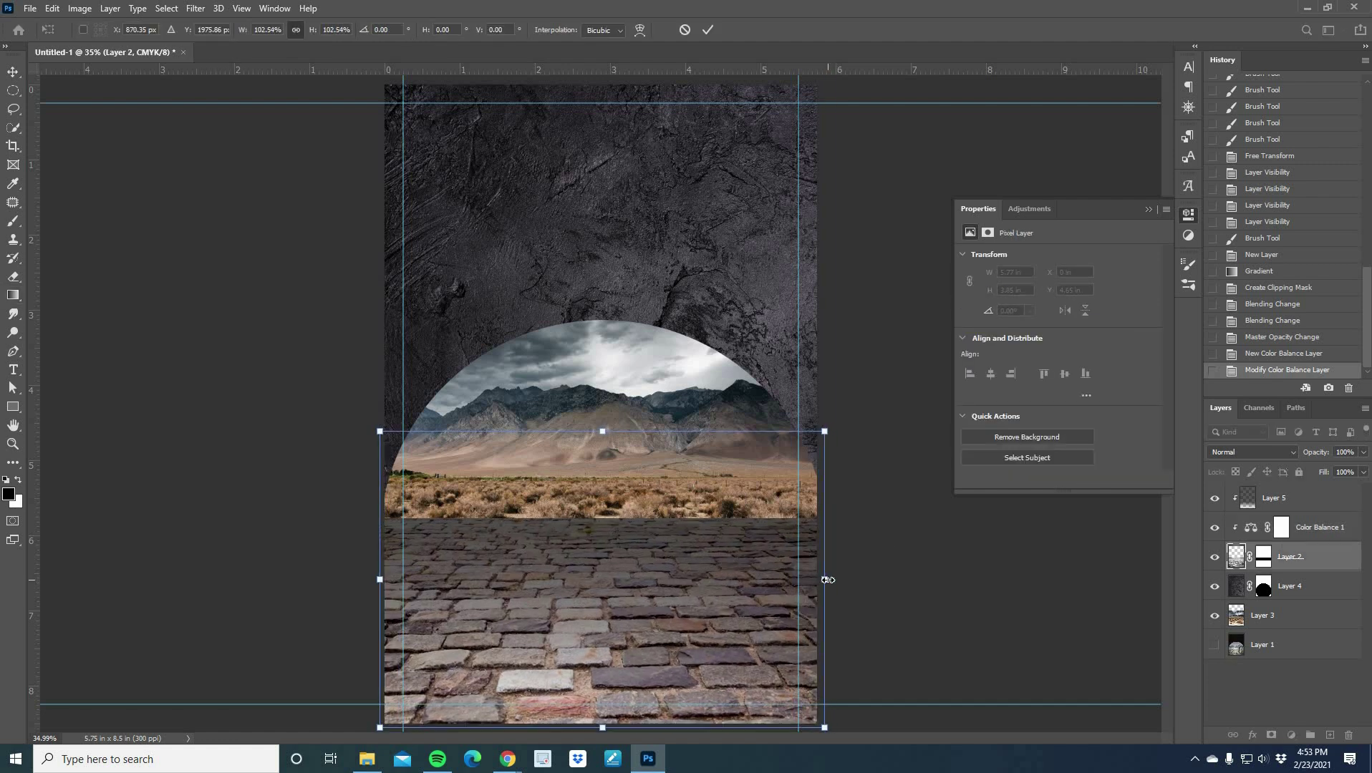
{"action": "key", "text": "Return"}
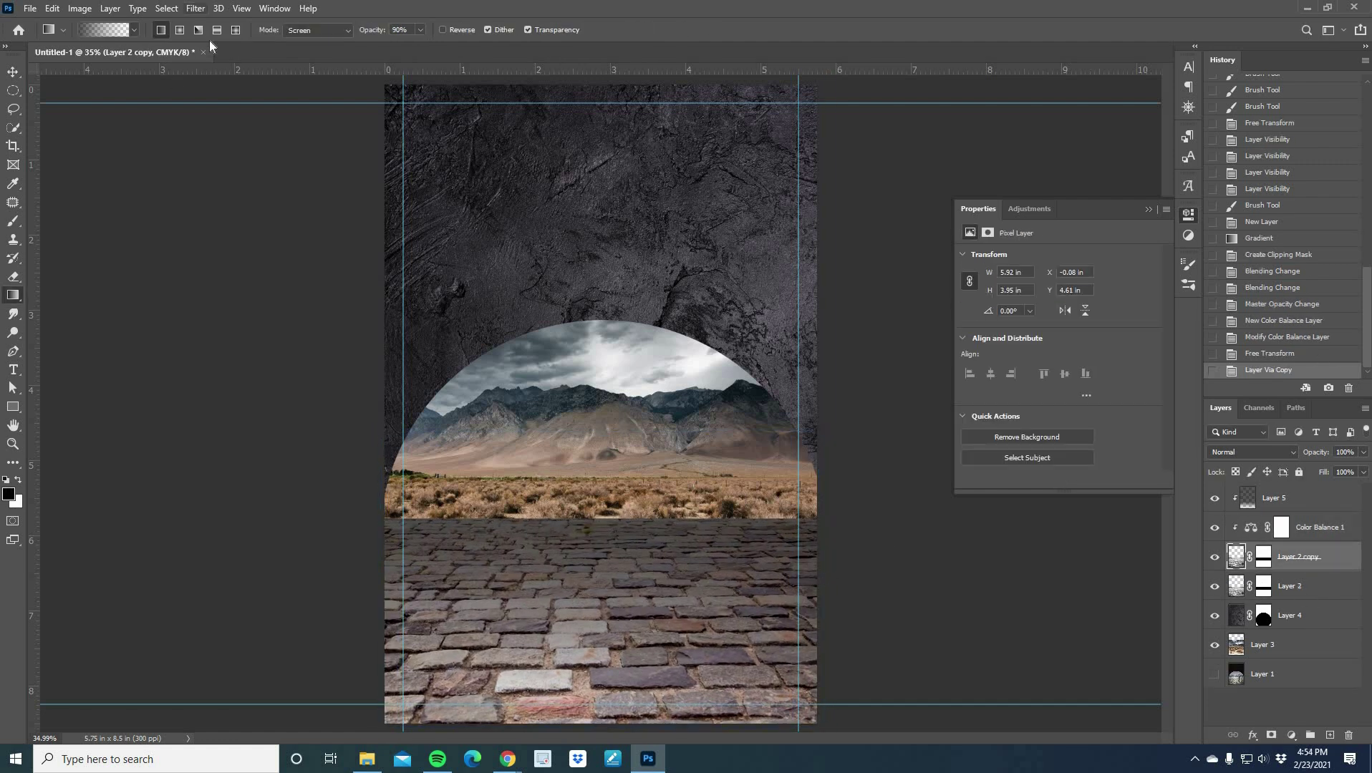
Apply a Gaussian Blur to the copy of the cobblestone layer.
{"action": "left_click", "coordinate": [195, 8]}
{"action": "mouse_move", "coordinate": [207, 177]}
{"action": "left_click", "coordinate": [409, 231]}
{"action": "left_click_drag", "start_coordinate": [970, 486], "coordinate": [960, 487]}
{"action": "left_click", "coordinate": [1118, 290]}
Hide the gradient and Color Balance, paint black on the blurred copy's mask with a soft 1200 px brush, and set its opacity to 84%.
{"action": "left_click", "coordinate": [1263, 557]}
{"action": "left_click", "coordinate": [13, 221]}
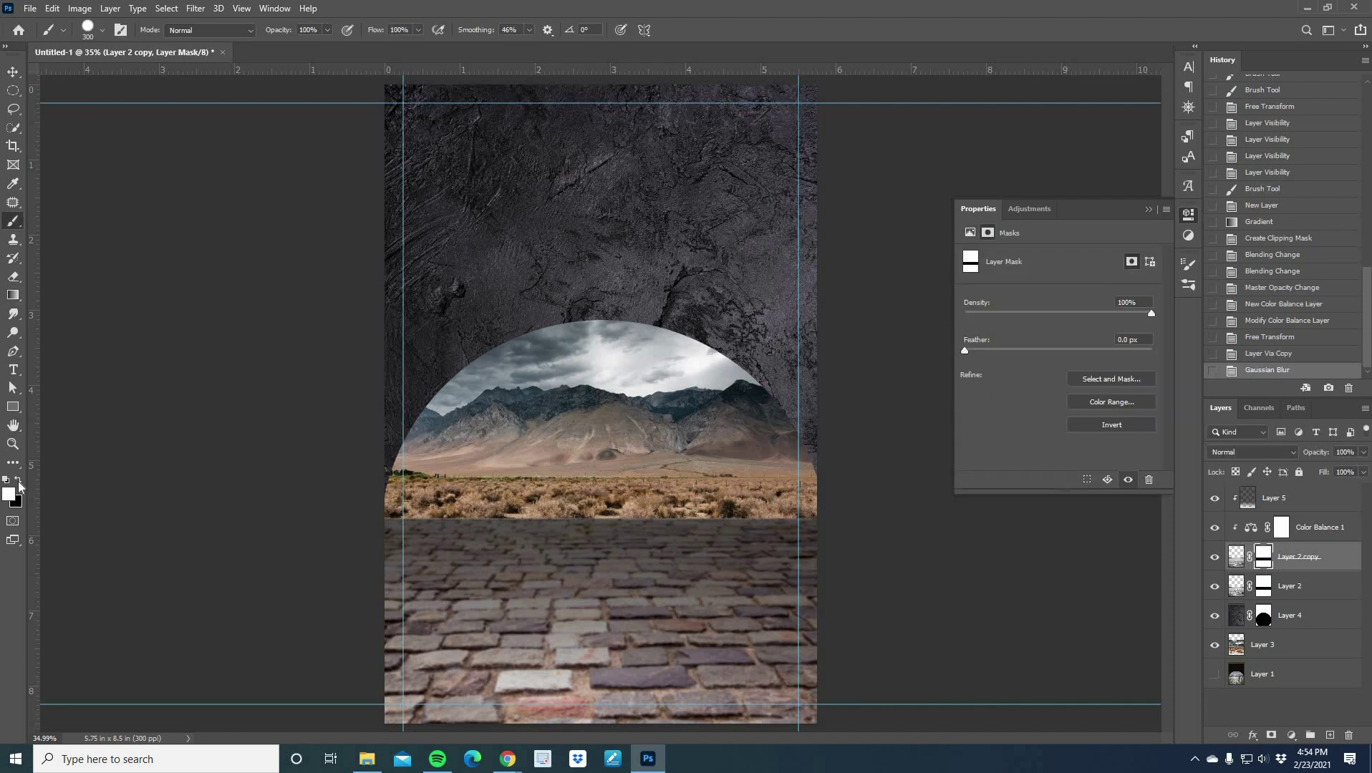
{"action": "left_click", "coordinate": [19, 480]}
{"action": "left_click", "coordinate": [102, 30]}
{"action": "left_click", "coordinate": [43, 188]}
{"action": "left_click", "coordinate": [643, 515]}
{"action": "left_click", "coordinate": [1214, 497]}
{"action": "left_click", "coordinate": [1214, 527]}
{"action": "key", "text": "bracketright"}
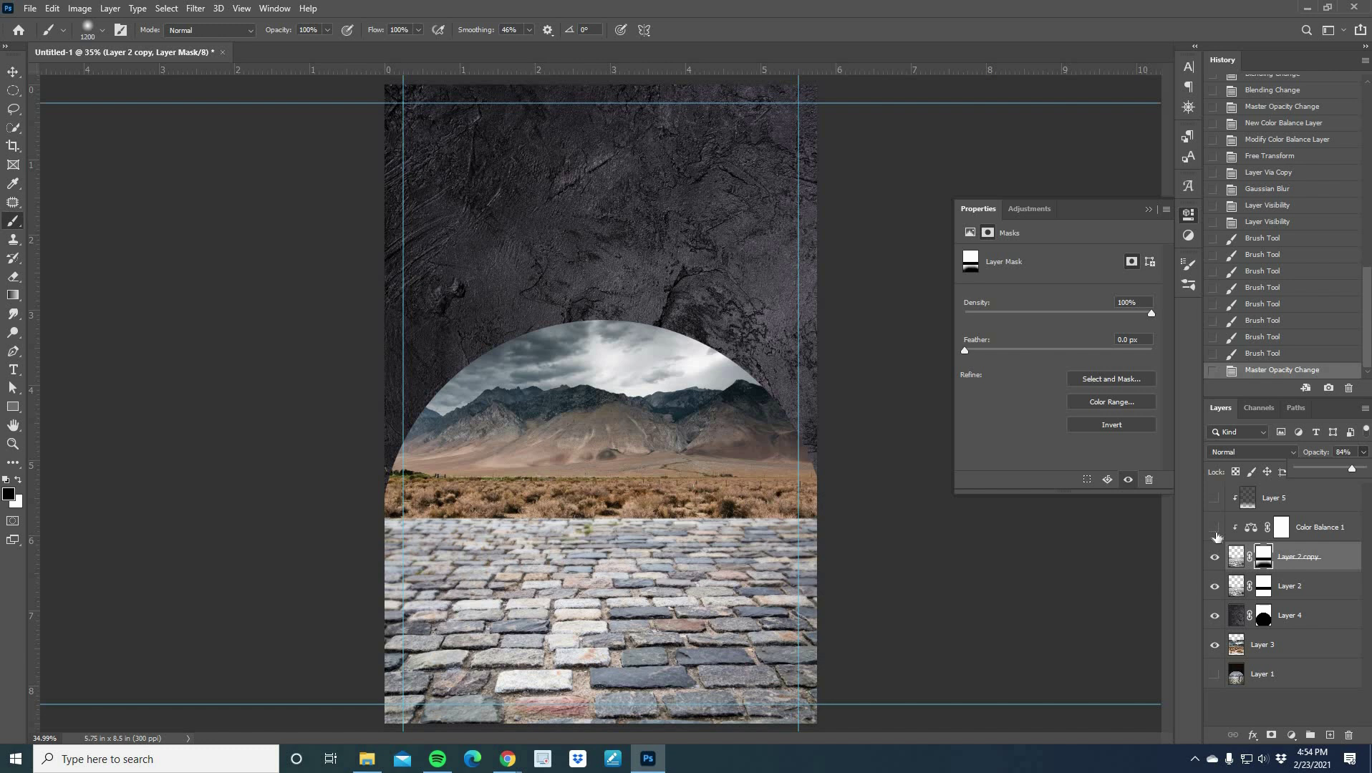
Show the gradient and Color Balance layers again and set the gradient layer's opacity to 57%.
{"action": "left_click", "coordinate": [1214, 498]}
{"action": "left_click", "coordinate": [1215, 527]}
{"action": "key", "text": "v"}
{"action": "left_click", "coordinate": [1275, 498]}
{"action": "key", "text": "5"}
{"action": "key", "text": "7"}
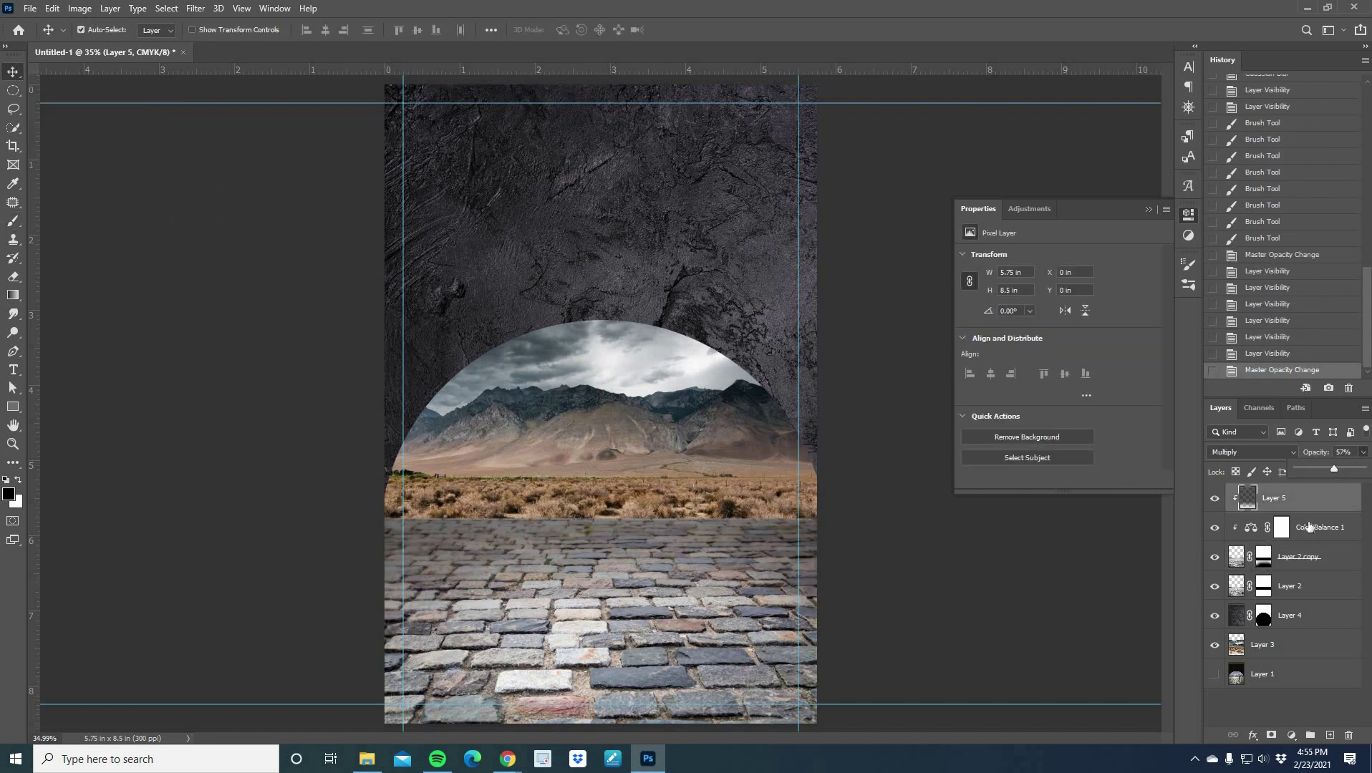
Release the gradient's clipping mask and group the Color Balance adjustment with both cobblestone layers.
{"action": "right_click", "coordinate": [1299, 503]}
{"action": "left_click", "coordinate": [1189, 423]}
{"action": "left_click", "coordinate": [1317, 533]}
{"action": "left_click", "coordinate": [1316, 586], "text": "shift"}
{"action": "key", "text": "ctrl+g"}
Clip the gradient layer to the cobblestone group, compare the cover with the gradient hidden and shown, and select the group.
{"action": "right_click", "coordinate": [1287, 499]}
{"action": "left_click", "coordinate": [1189, 414]}
{"action": "left_click", "coordinate": [1214, 503]}
{"action": "left_click", "coordinate": [1214, 504]}
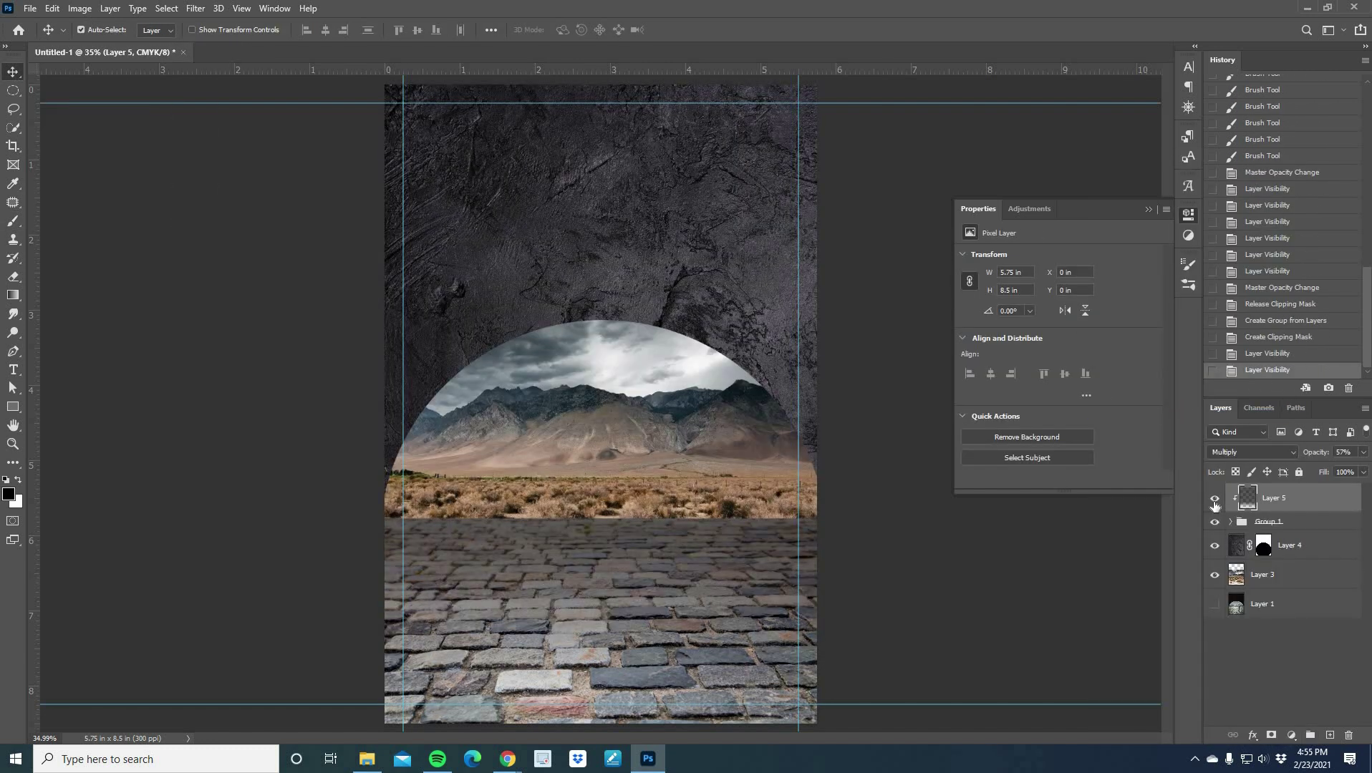
{"action": "left_click", "coordinate": [1233, 524]}
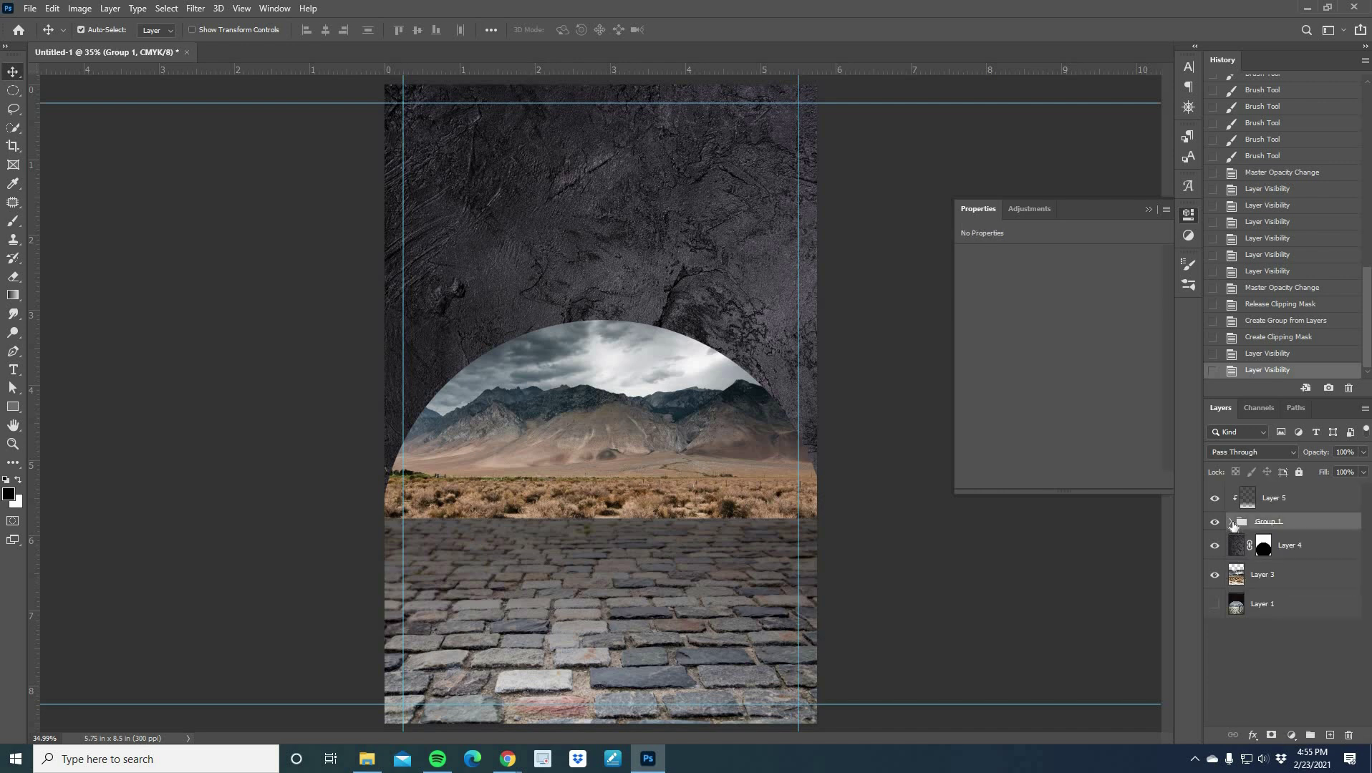
Clip the Color Balance and a Levels adjustment to the cobblestone group, and add a Color Balance adjustment above the desert landscape.
{"action": "left_click_drag", "start_coordinate": [1314, 507], "coordinate": [1315, 509]}
{"action": "left_click", "coordinate": [1231, 552]}
{"action": "left_click", "coordinate": [1296, 552]}
{"action": "left_click", "coordinate": [1290, 736]}
{"action": "left_click", "coordinate": [1282, 545]}
{"action": "left_click_drag", "start_coordinate": [983, 360], "coordinate": [1079, 361]}
{"action": "left_click_drag", "start_coordinate": [1154, 360], "coordinate": [1145, 362]}
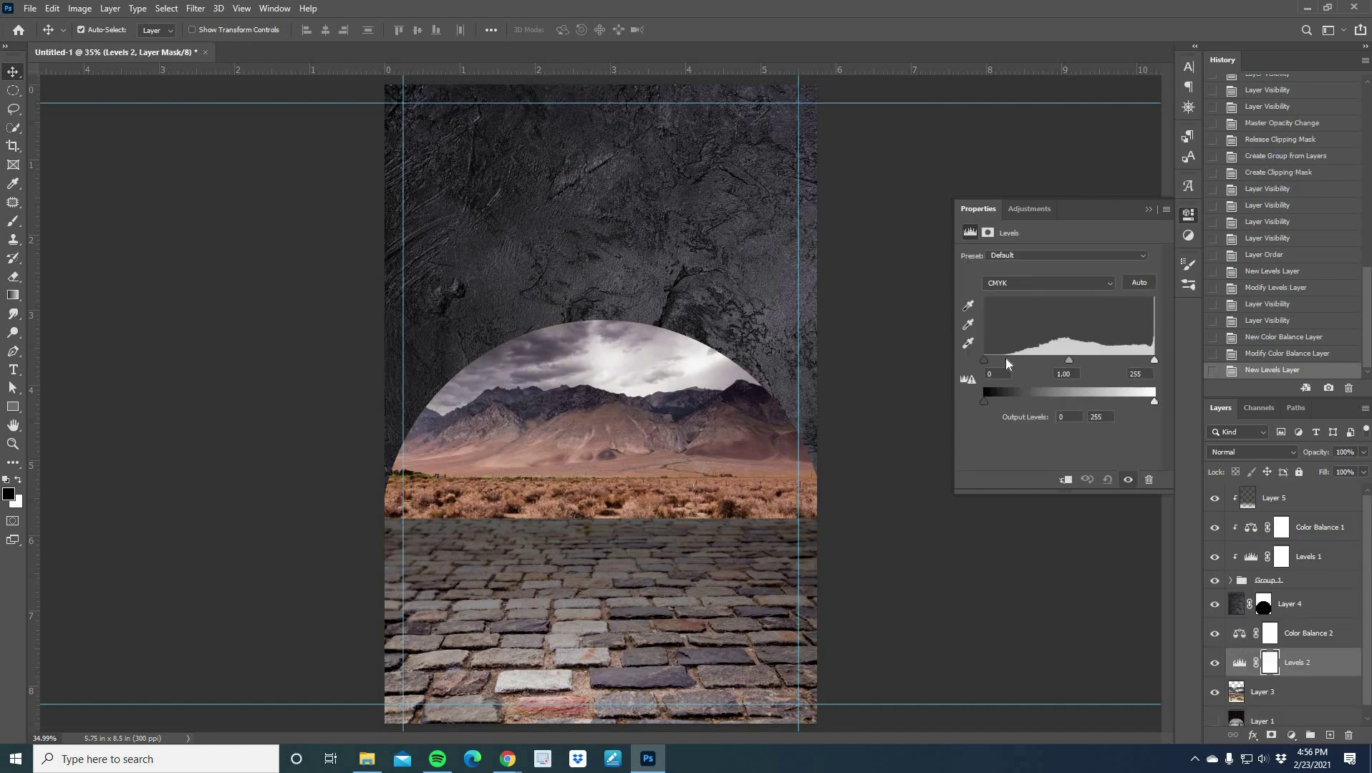
Set the desert landscape's Levels adjustment to a shadow input of 20 and midtones of 1.18.
{"action": "left_click_drag", "start_coordinate": [1076, 360], "coordinate": [1070, 360]}
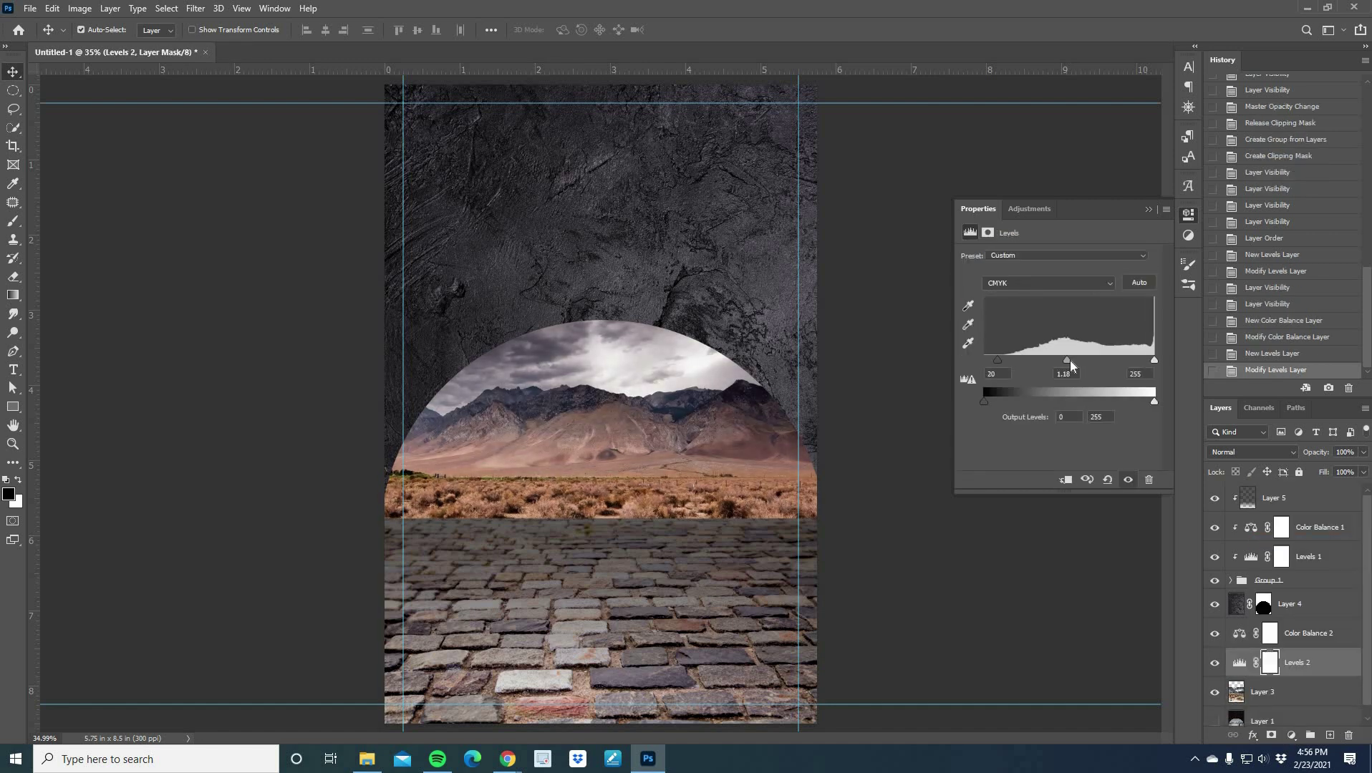
{"action": "left_click", "coordinate": [1149, 210]}
Give the dark textured archway two drop shadows and shift it slightly toward red with a clipped Color Balance adjustment.
{"action": "double_click", "coordinate": [1315, 605]}
{"action": "scroll", "coordinate": [852, 501], "scroll_direction": "down", "scroll_amount": 2}
{"action": "left_click", "coordinate": [788, 534]}
{"action": "left_click", "coordinate": [813, 552]}
{"action": "left_click_drag", "start_coordinate": [1025, 401], "coordinate": [1059, 405]}
{"action": "left_click", "coordinate": [1267, 294]}
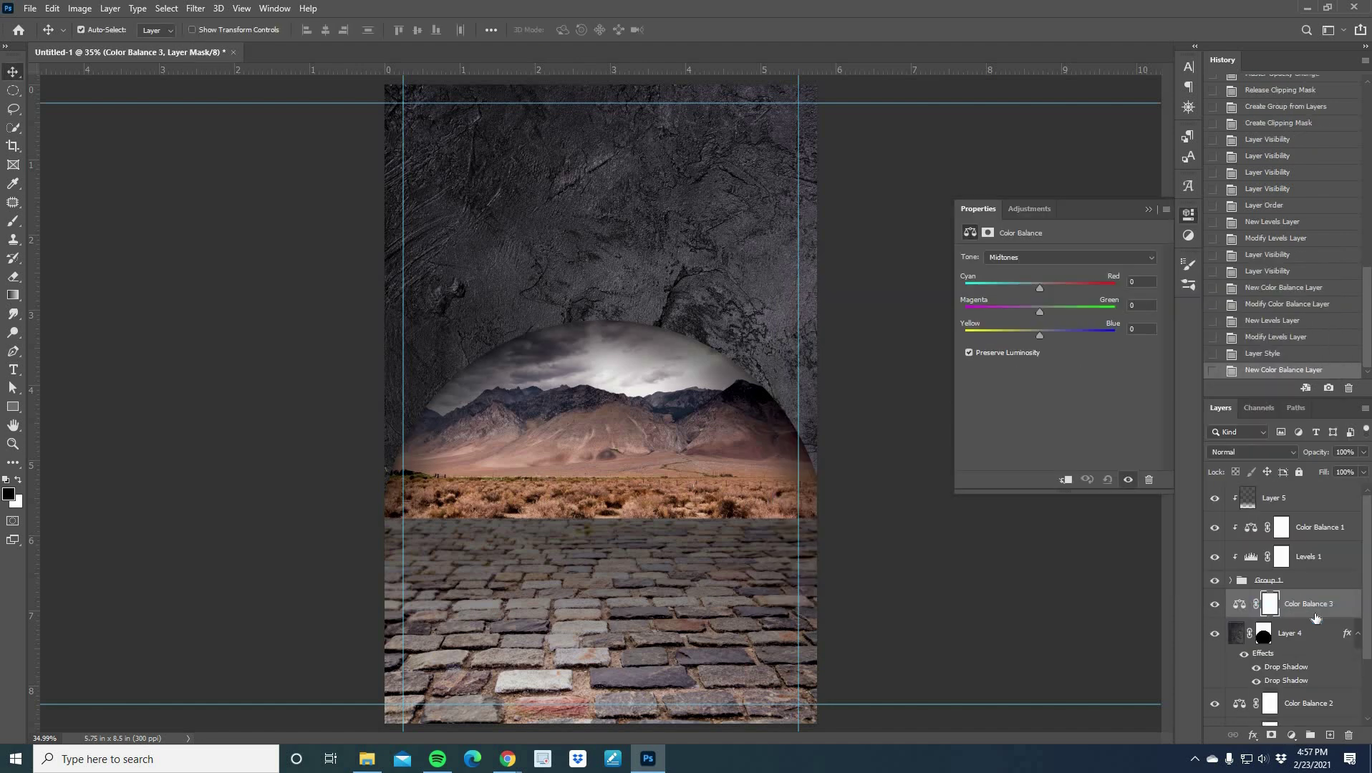
{"action": "left_click_drag", "start_coordinate": [1038, 288], "coordinate": [1043, 290]}
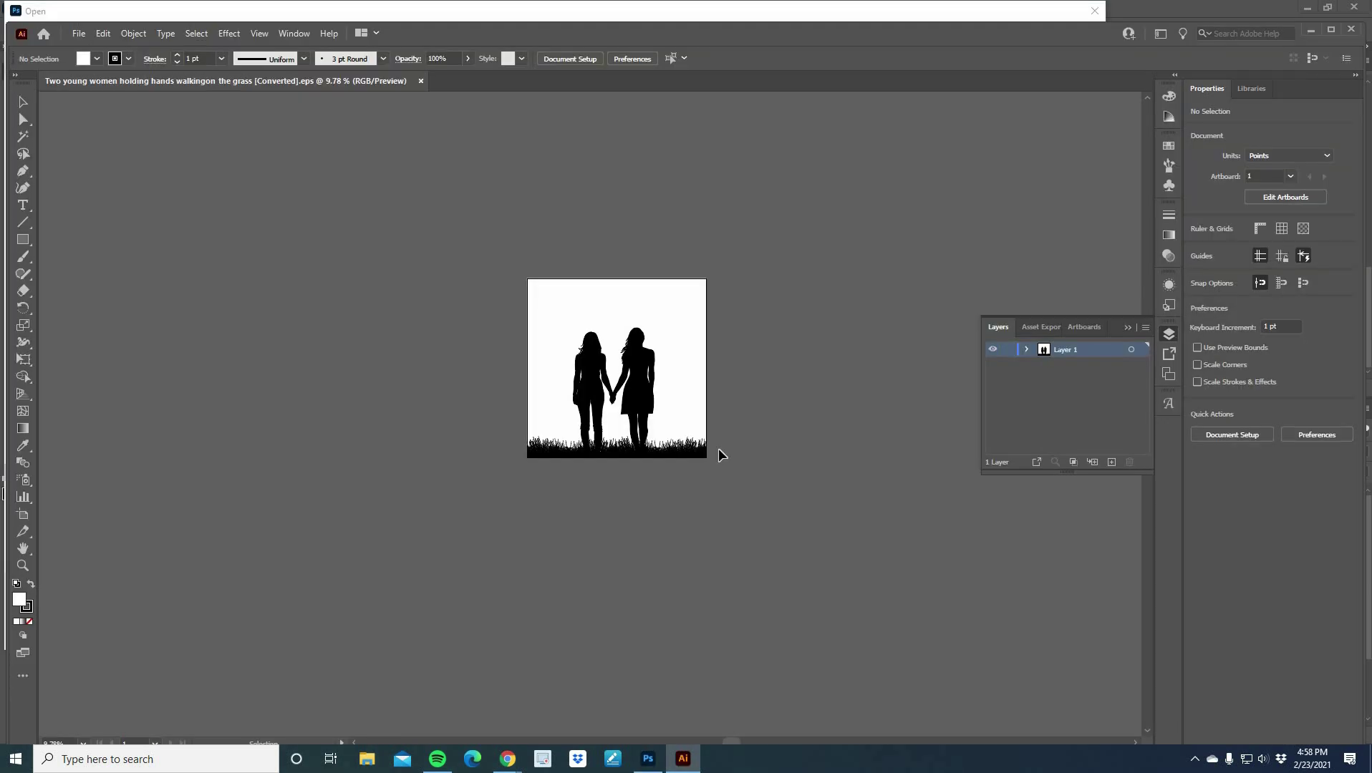
Try to separate the two women from the grass in the silhouette's EPS file in Illustrator.
{"action": "left_click", "coordinate": [696, 453]}
{"action": "right_click", "coordinate": [681, 409]}
{"action": "left_click_drag", "start_coordinate": [650, 374], "coordinate": [618, 388]}
{"action": "left_click", "coordinate": [770, 517]}
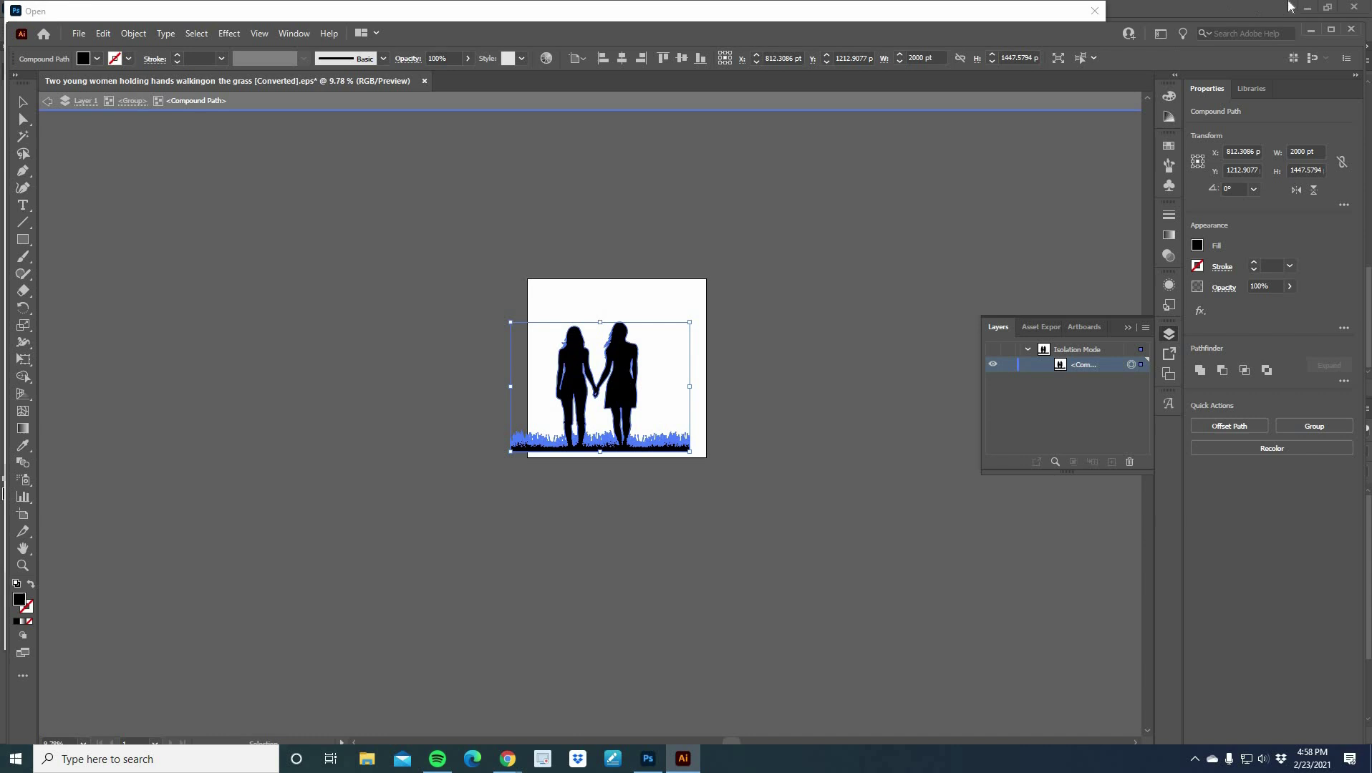
{"action": "left_click", "coordinate": [730, 494]}
{"action": "key", "text": "z"}
{"action": "triple_click", "coordinate": [559, 414]}
{"action": "left_click", "coordinate": [705, 459]}
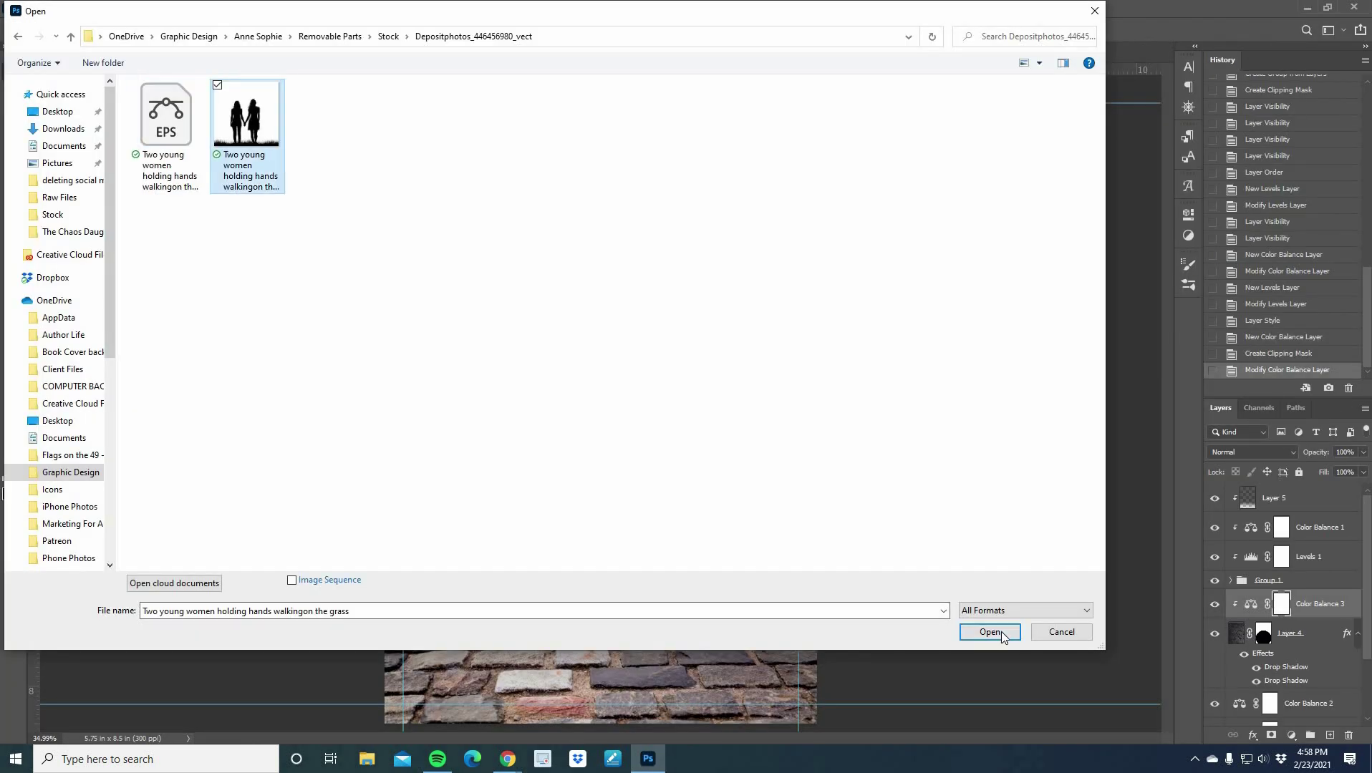
Open the JPG of two women holding hands in Photoshop, unlock its background, try Select Subject, and deselect.
{"action": "left_click", "coordinate": [1074, 633]}
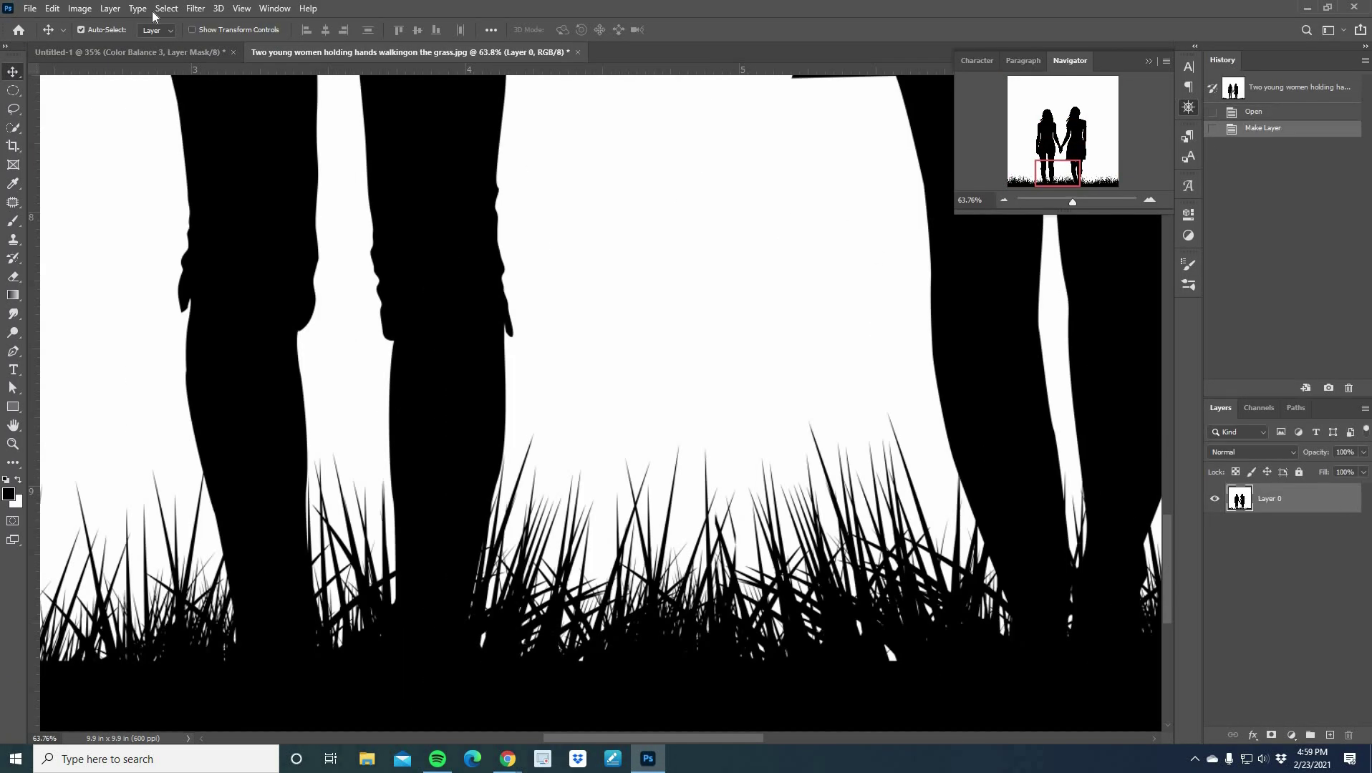
{"action": "left_click", "coordinate": [166, 8]}
{"action": "left_click", "coordinate": [188, 208]}
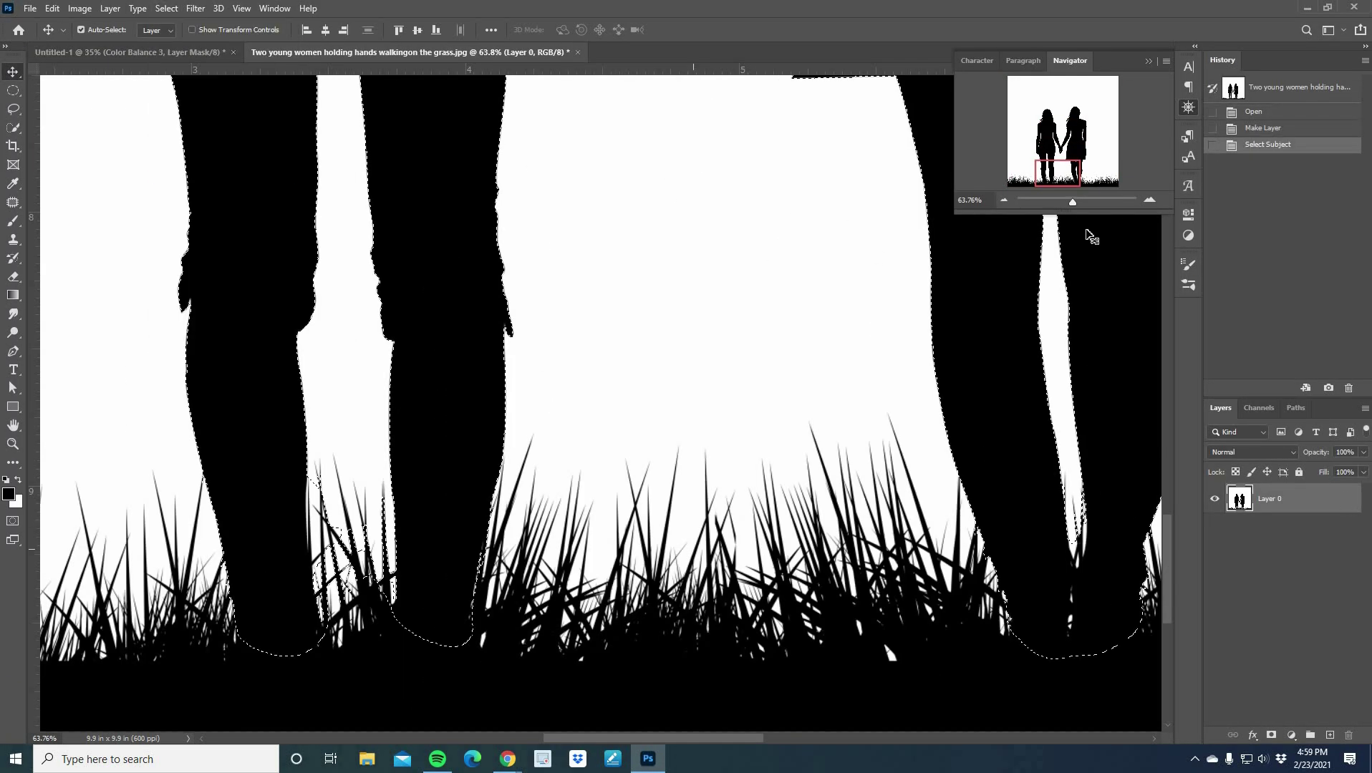
{"action": "key", "text": "ctrl+d"}
Select the black silhouette with Color Range and turn the selection into a layer mask that hides the white background.
{"action": "key", "text": "ctrl+0"}
{"action": "left_click", "coordinate": [166, 8]}
{"action": "left_click", "coordinate": [188, 176]}
{"action": "left_click", "coordinate": [1053, 168]}
{"action": "left_click", "coordinate": [1271, 735]}
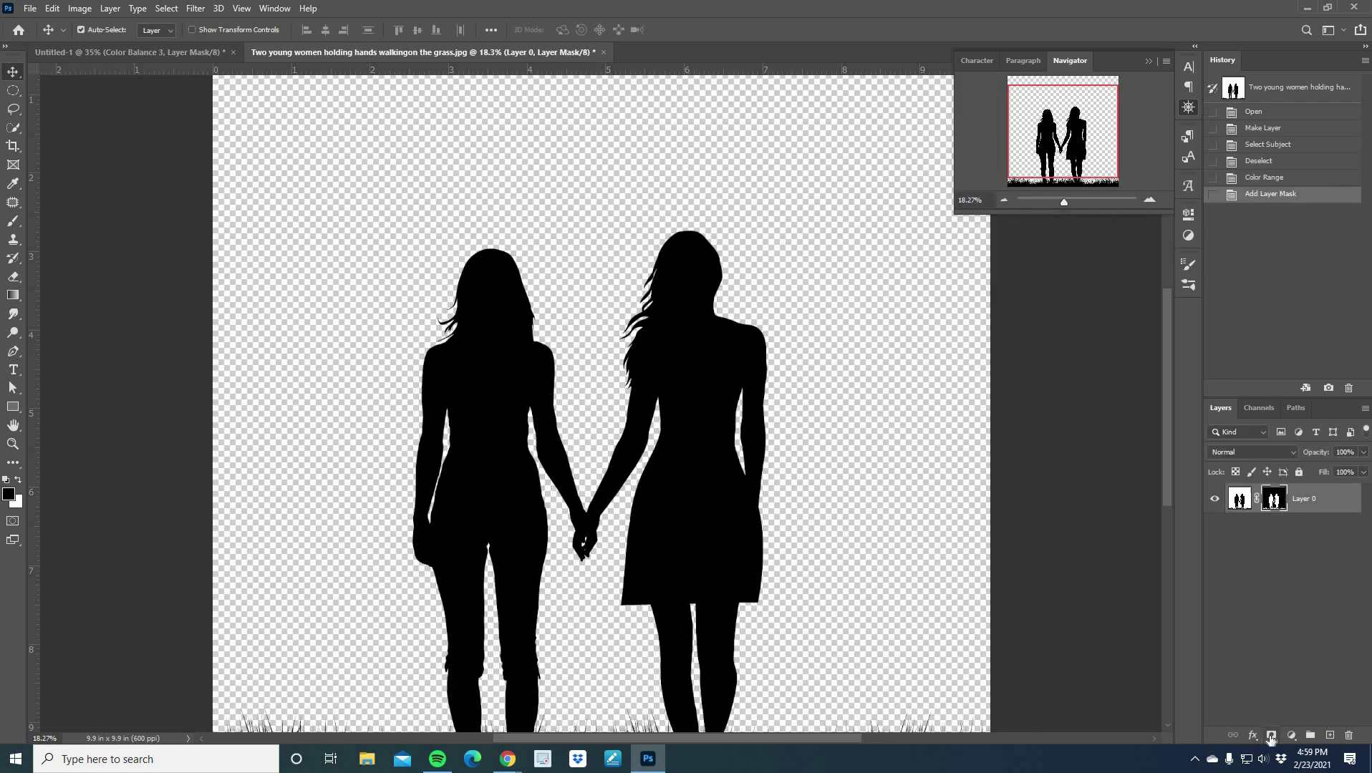
Paint black on the mask with a hard 84 px brush to hide the grass around the first woman's feet.
{"action": "scroll", "coordinate": [768, 535], "scroll_direction": "up", "scroll_amount": 5}
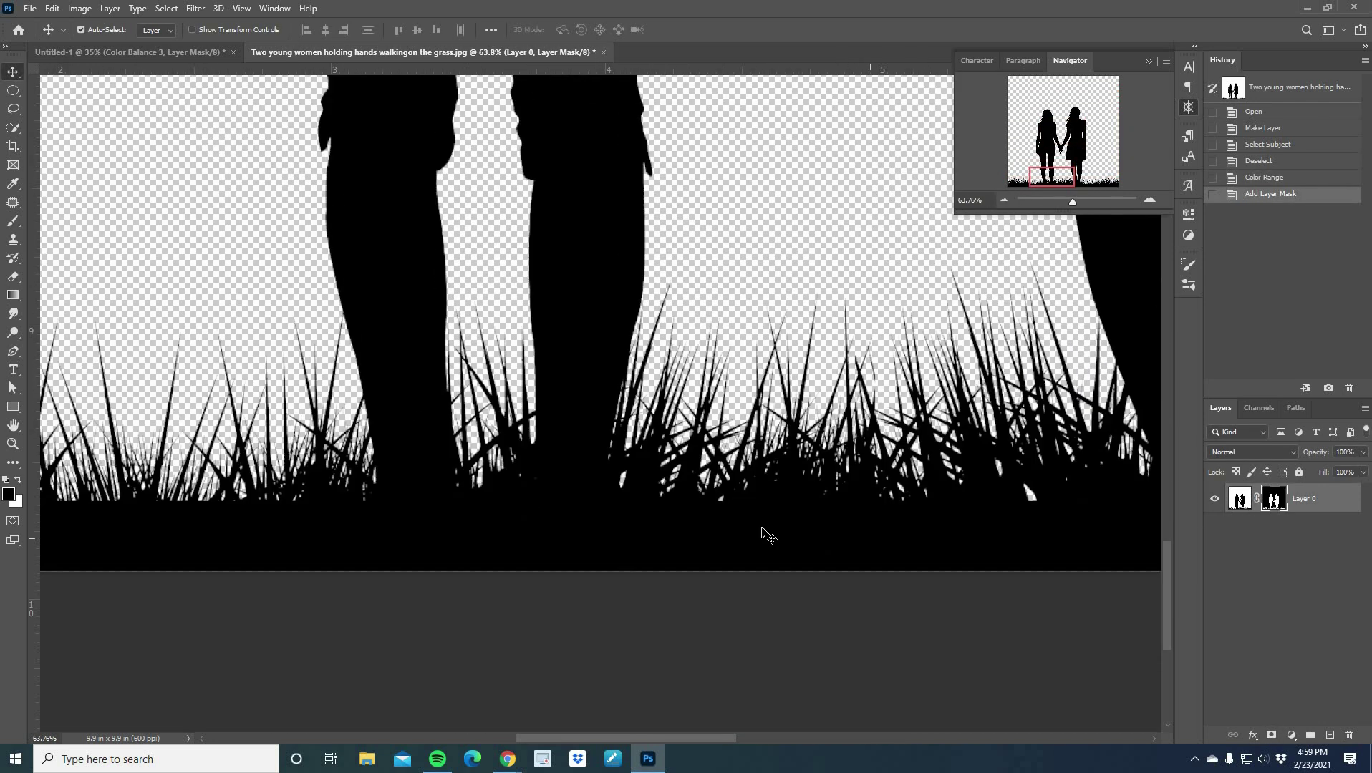
{"action": "left_click", "coordinate": [102, 30]}
{"action": "left_click_drag", "start_coordinate": [143, 76], "coordinate": [107, 76]}
{"action": "left_click_drag", "start_coordinate": [85, 109], "coordinate": [168, 108]}
{"action": "left_click_drag", "start_coordinate": [301, 365], "coordinate": [311, 422]}
{"action": "mouse_move", "coordinate": [331, 340]}
{"action": "left_mouse_down"}
{"action": "mouse_move", "coordinate": [347, 402]}
{"action": "mouse_move", "coordinate": [305, 370]}
{"action": "left_mouse_up"}
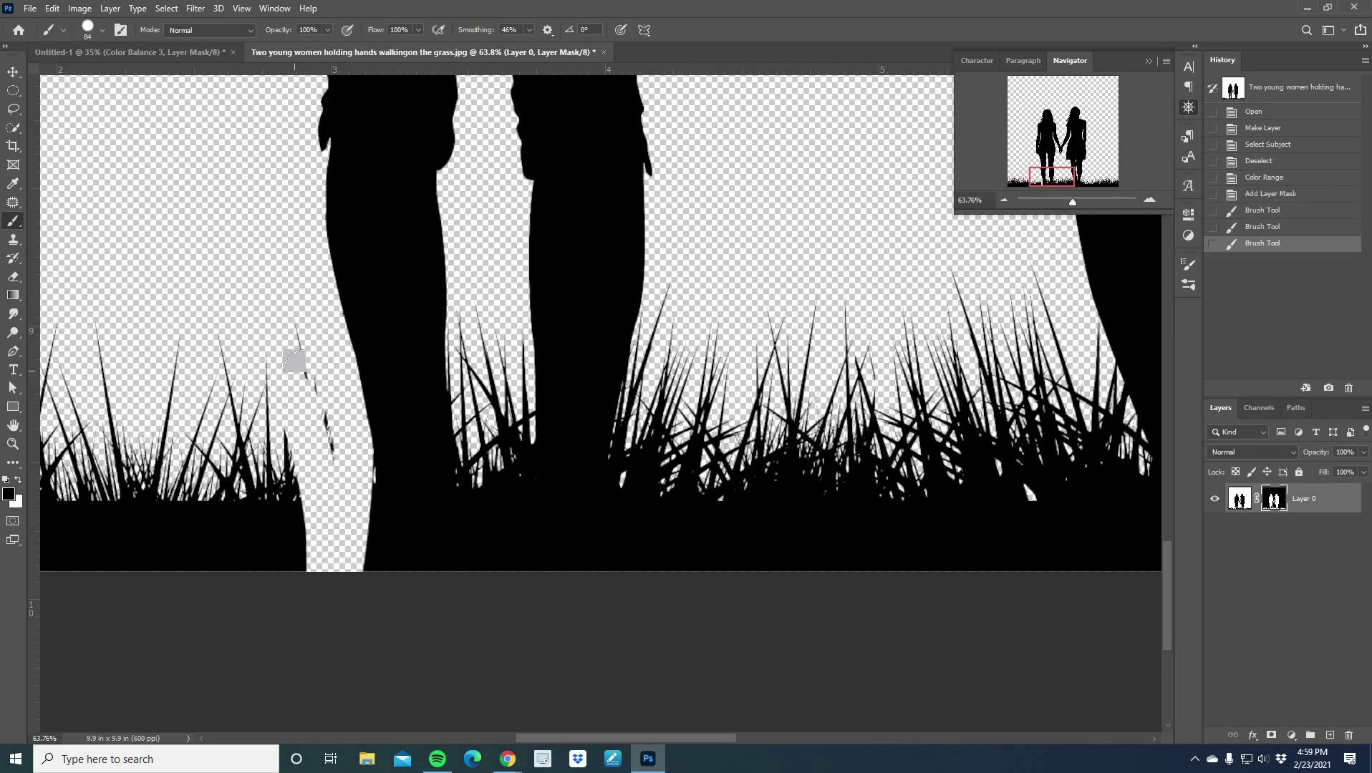
{"action": "left_click_drag", "start_coordinate": [478, 469], "coordinate": [484, 555]}
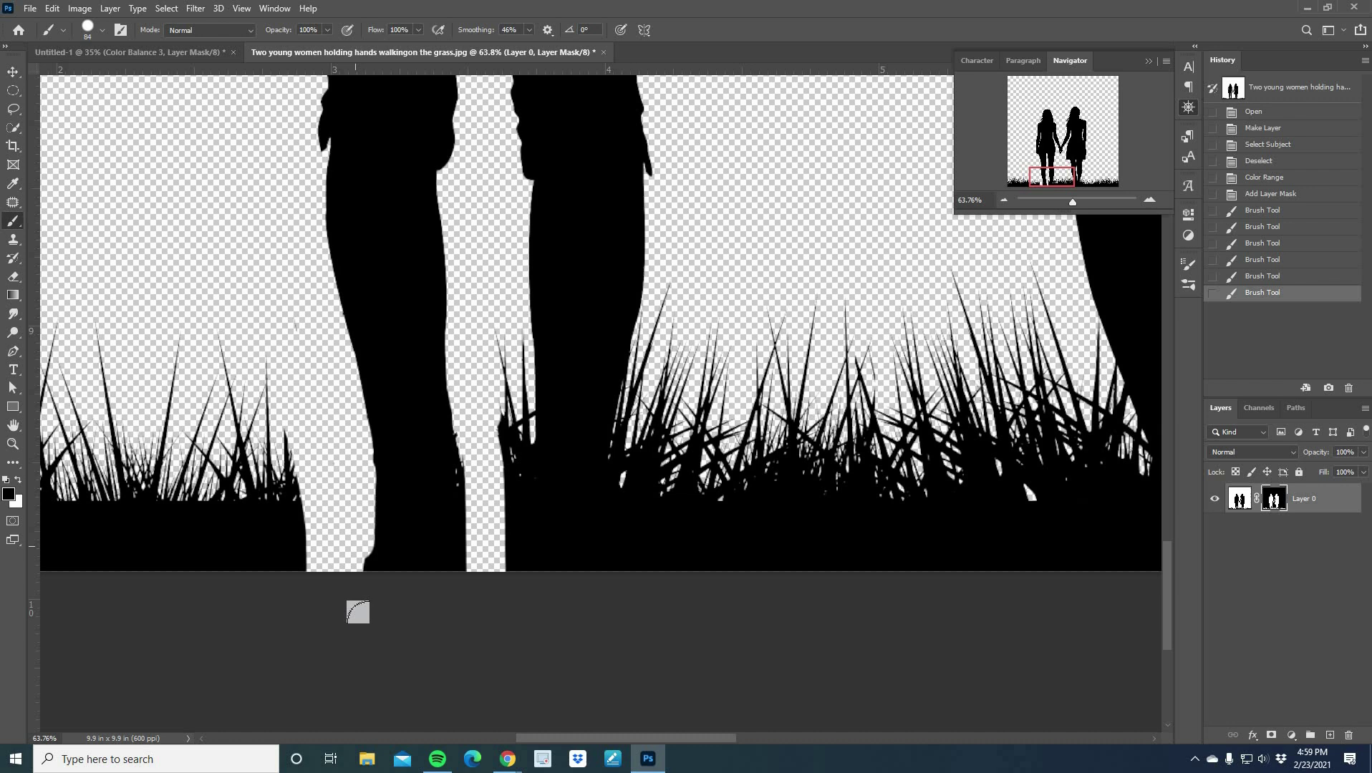
{"action": "left_click_drag", "start_coordinate": [509, 411], "coordinate": [485, 550]}
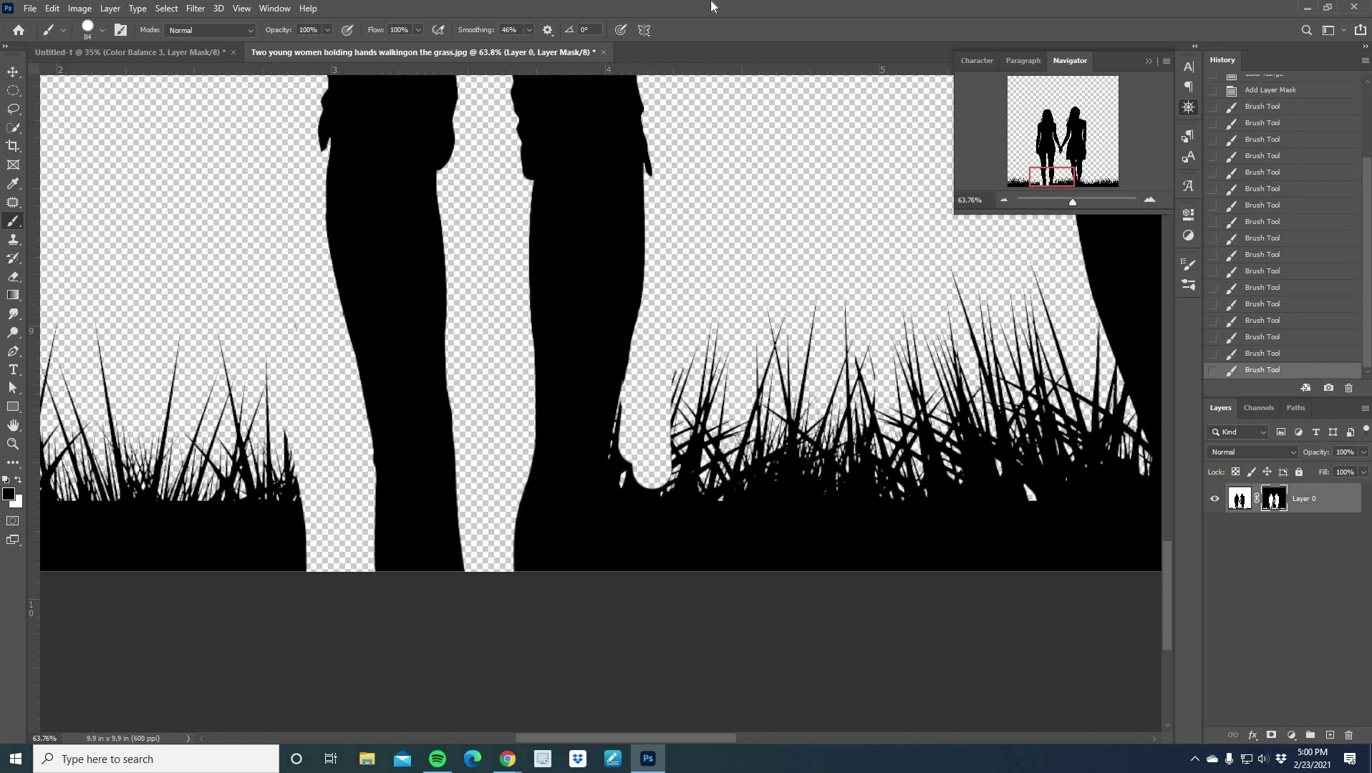
Undo the last brush stroke and mask out the grass along the outer edge of the first woman's foot nearest her companion.
{"action": "left_click", "coordinate": [634, 464]}
{"action": "key", "text": "ctrl+z"}
{"action": "scroll", "coordinate": [645, 479], "scroll_direction": "up", "scroll_amount": 6}
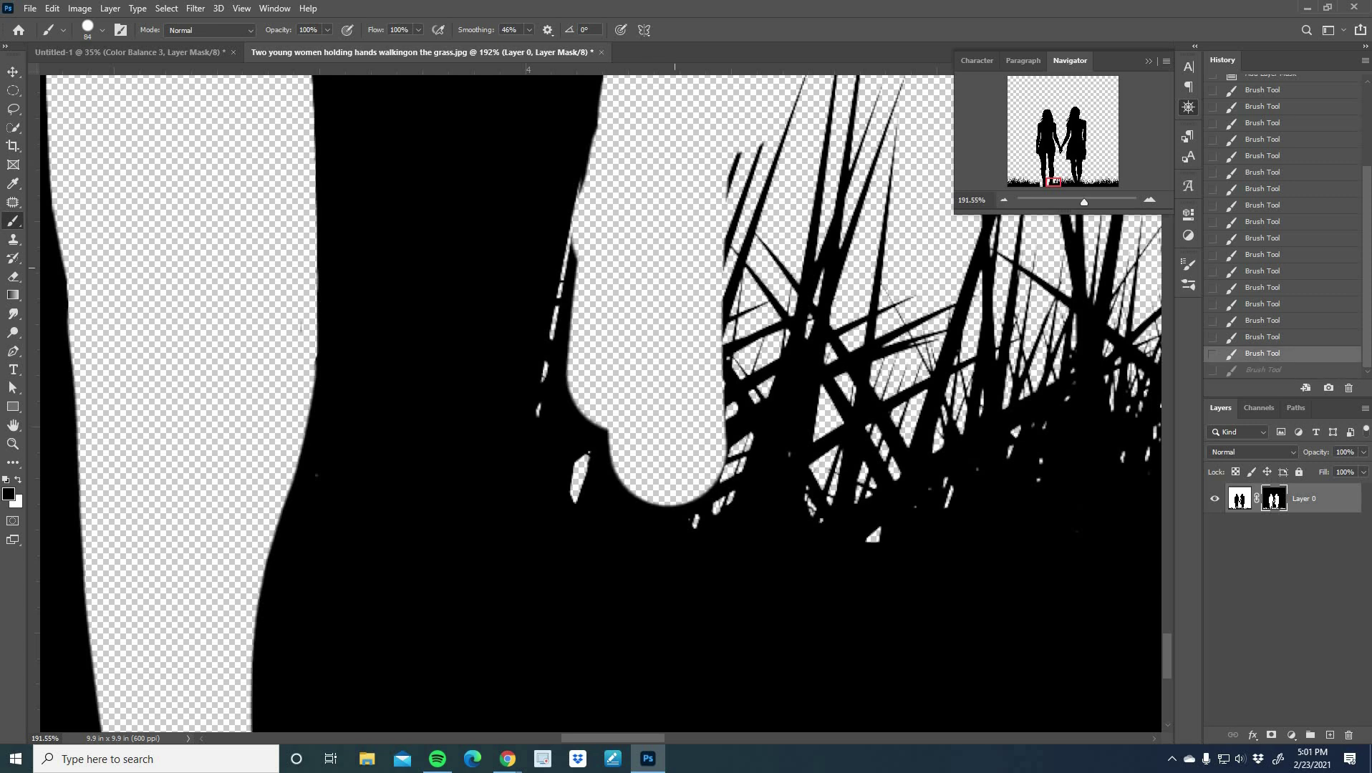
{"action": "left_click_drag", "start_coordinate": [759, 440], "coordinate": [752, 519]}
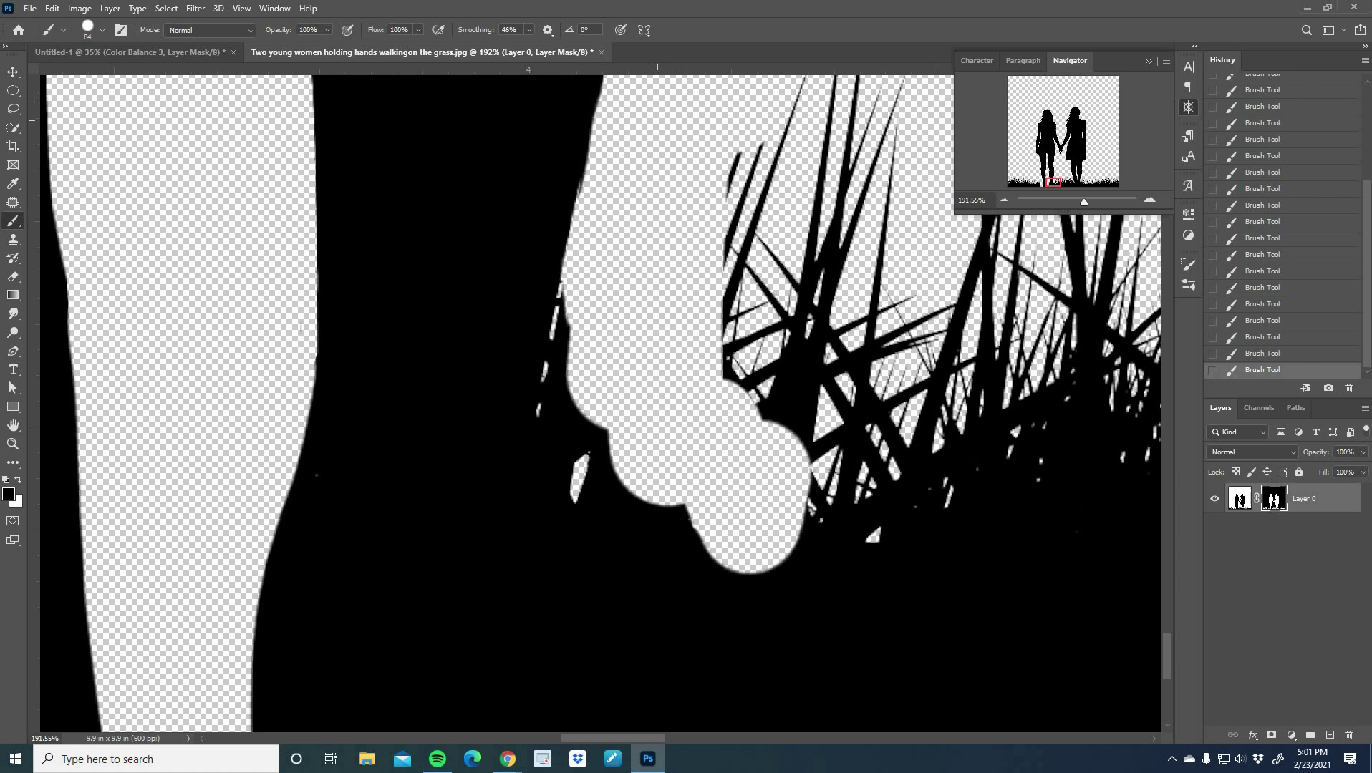
{"action": "left_click_drag", "start_coordinate": [641, 448], "coordinate": [542, 298]}
{"action": "left_click_drag", "start_coordinate": [505, 209], "coordinate": [504, 607]}
{"action": "left_click_drag", "start_coordinate": [608, 401], "coordinate": [648, 606]}
{"action": "left_click_drag", "start_coordinate": [514, 143], "coordinate": [476, 605]}
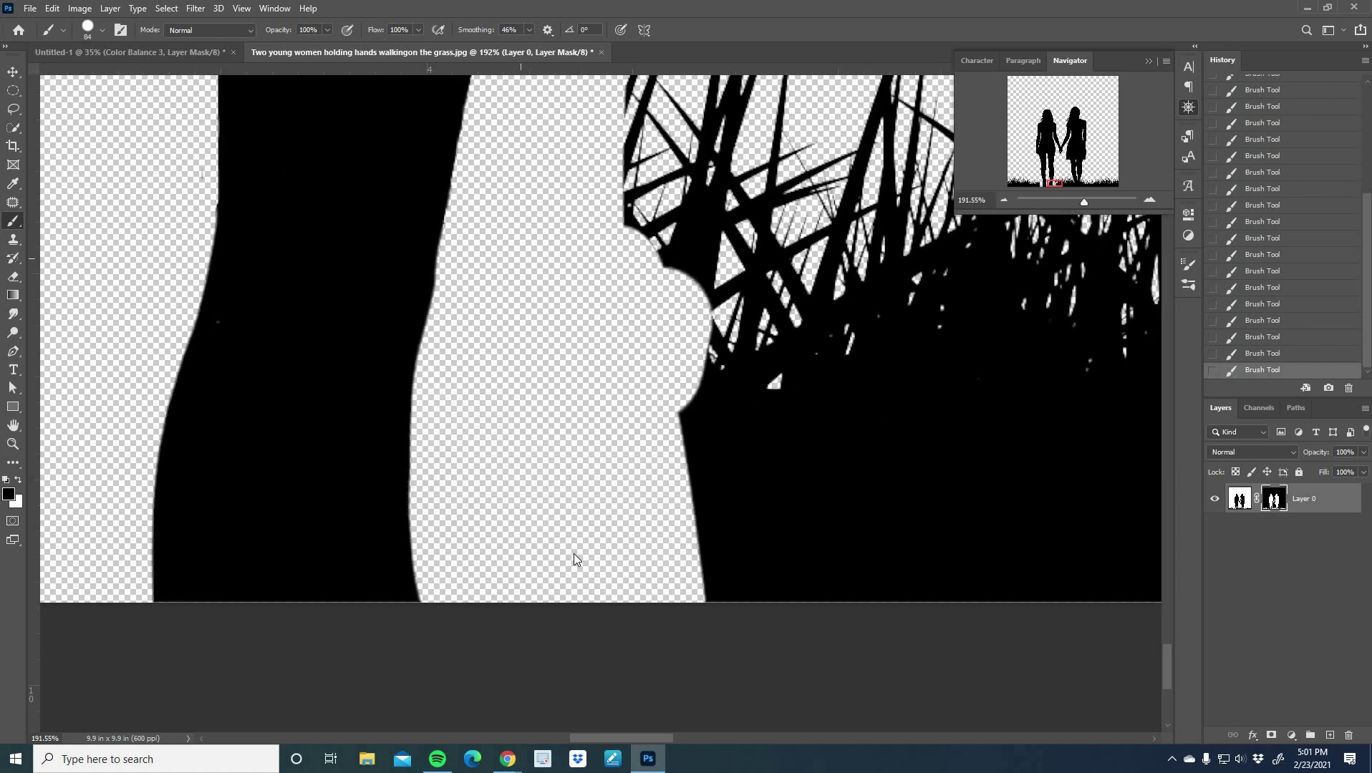
Mask out the grass between the two women up to the skirted woman's nearer leg.
{"action": "key", "text": "ctrl+minus"}
{"action": "key", "text": "ctrl+minus"}
{"action": "left_click_drag", "start_coordinate": [470, 383], "coordinate": [287, 362]}
{"action": "left_click_drag", "start_coordinate": [543, 256], "coordinate": [576, 360]}
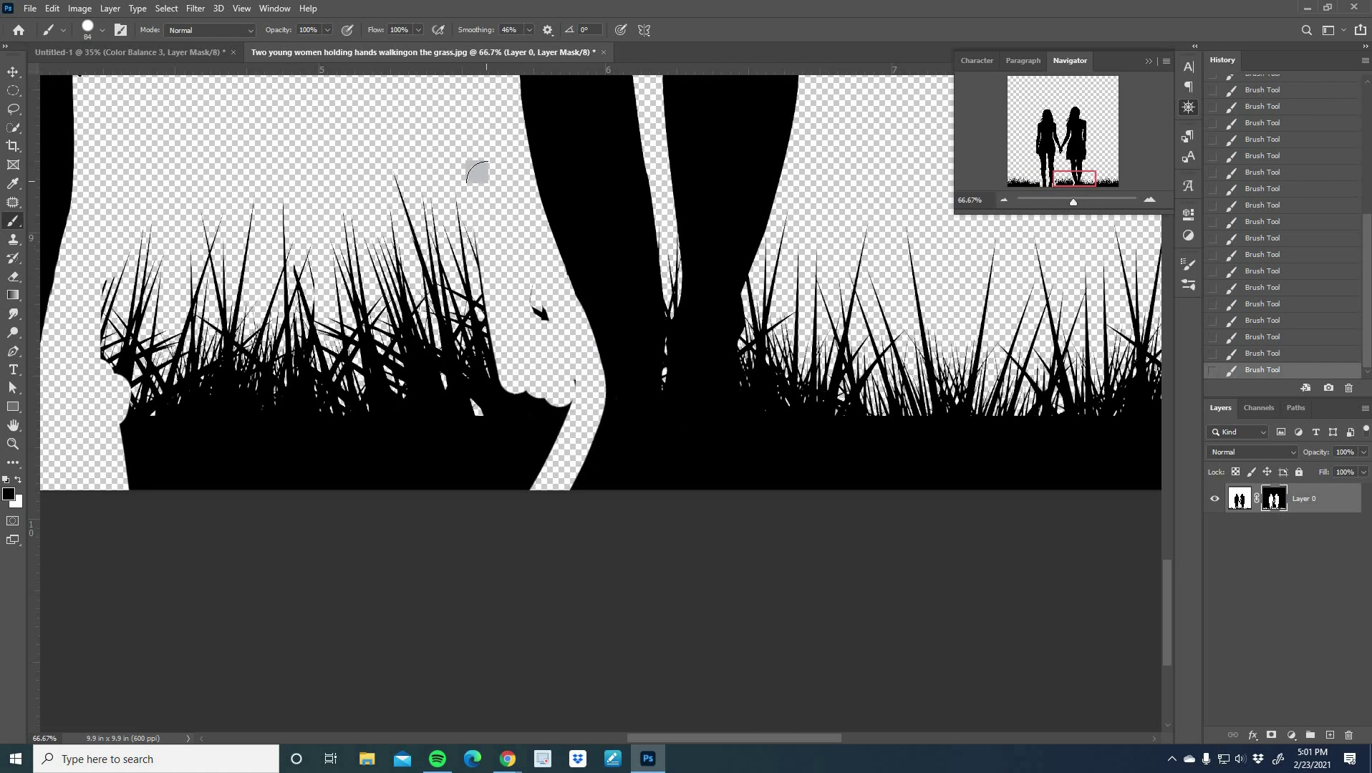
{"action": "left_click_drag", "start_coordinate": [458, 322], "coordinate": [207, 336]}
Refine the mask along the skirted woman's legs and clear the grass between them with 20 px and 10 px brushes.
{"action": "key", "text": "bracketleft"}
{"action": "key", "text": "bracketleft"}
{"action": "key", "text": "bracketleft"}
{"action": "key", "text": "bracketleft"}
{"action": "scroll", "coordinate": [676, 285], "scroll_direction": "up", "scroll_amount": 3}
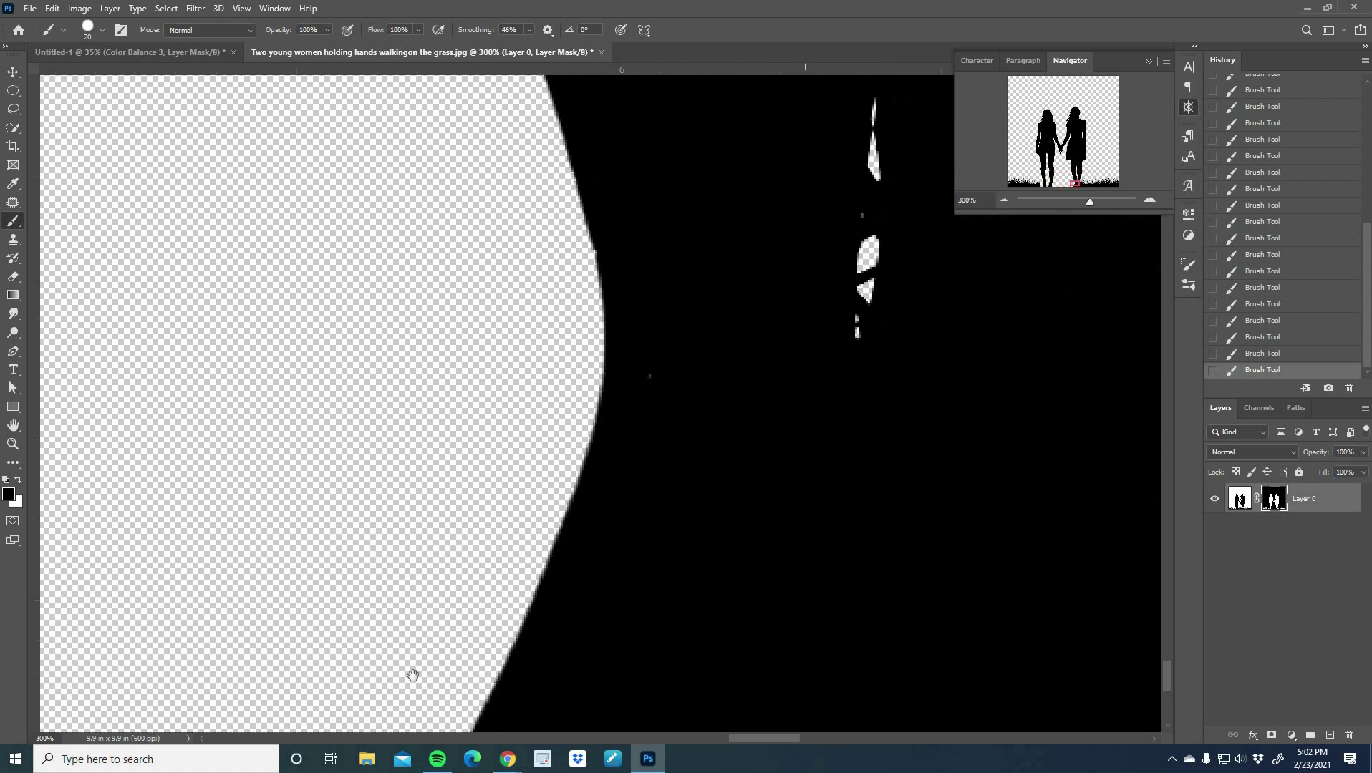
{"action": "left_click_drag", "start_coordinate": [536, 494], "coordinate": [525, 429]}
{"action": "key", "text": "ctrl+minus"}
{"action": "key", "text": "bracketleft"}
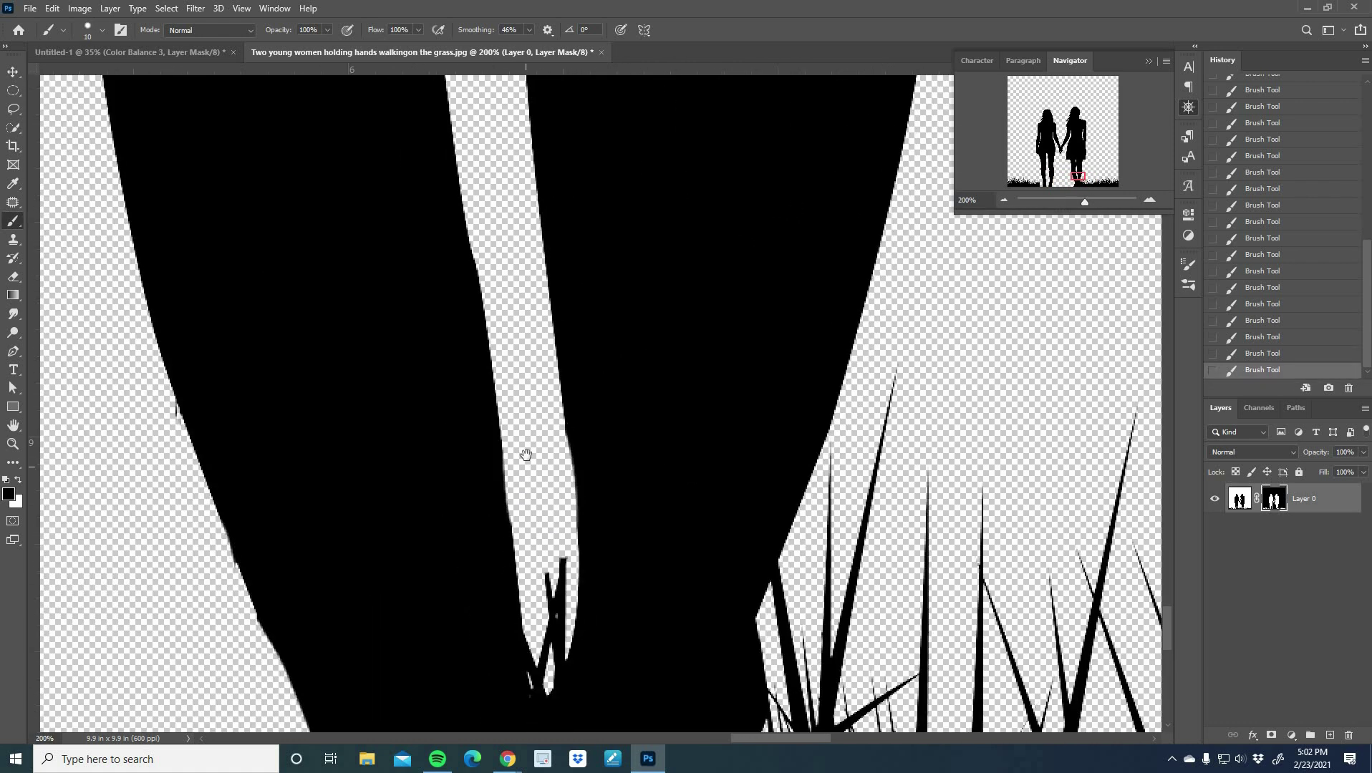
{"action": "left_click_drag", "start_coordinate": [557, 564], "coordinate": [531, 204]}
{"action": "left_click_drag", "start_coordinate": [532, 204], "coordinate": [539, 285]}
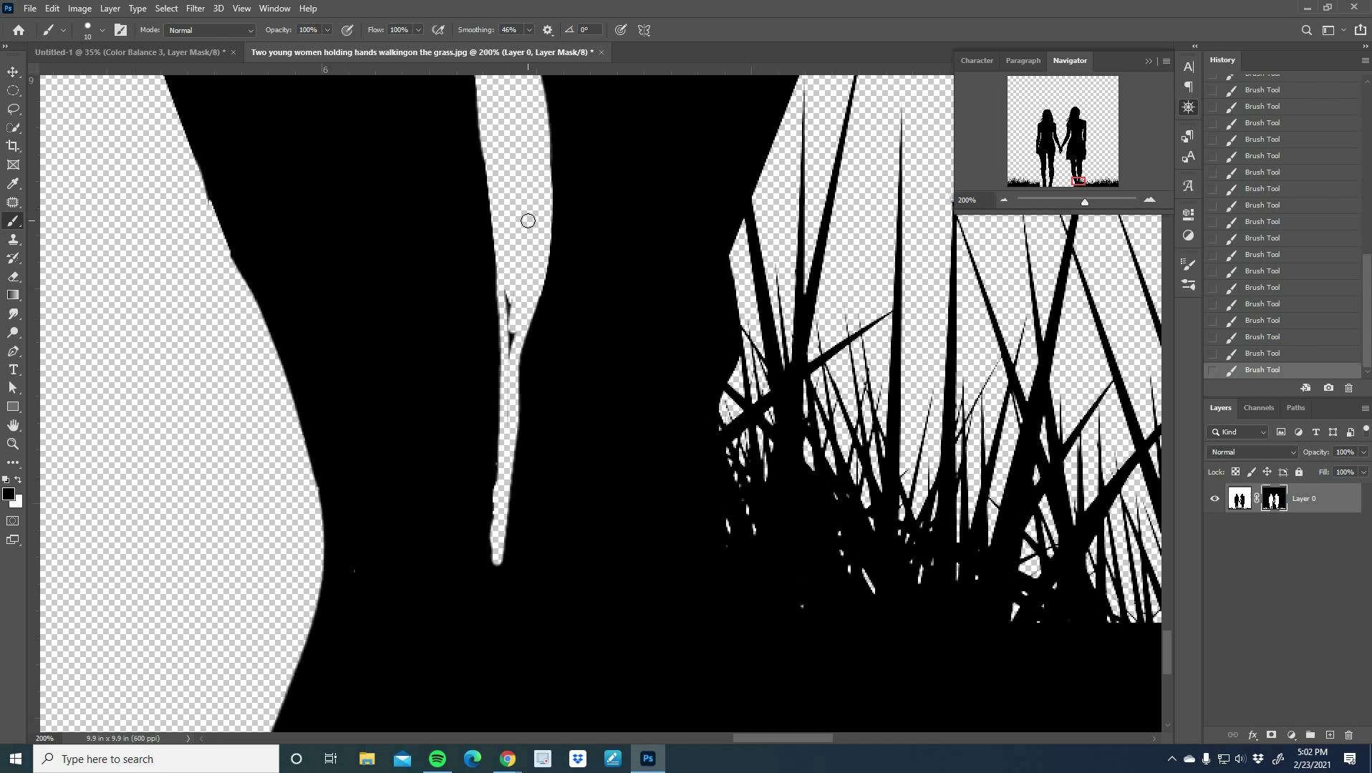
Mask out the grass along the outer edge of the skirted woman's far leg with a 25 px brush.
{"action": "scroll", "coordinate": [528, 221], "scroll_direction": "down", "scroll_amount": 3}
{"action": "key", "text": "bracketright"}
{"action": "scroll", "coordinate": [665, 442], "scroll_direction": "up", "scroll_amount": 3}
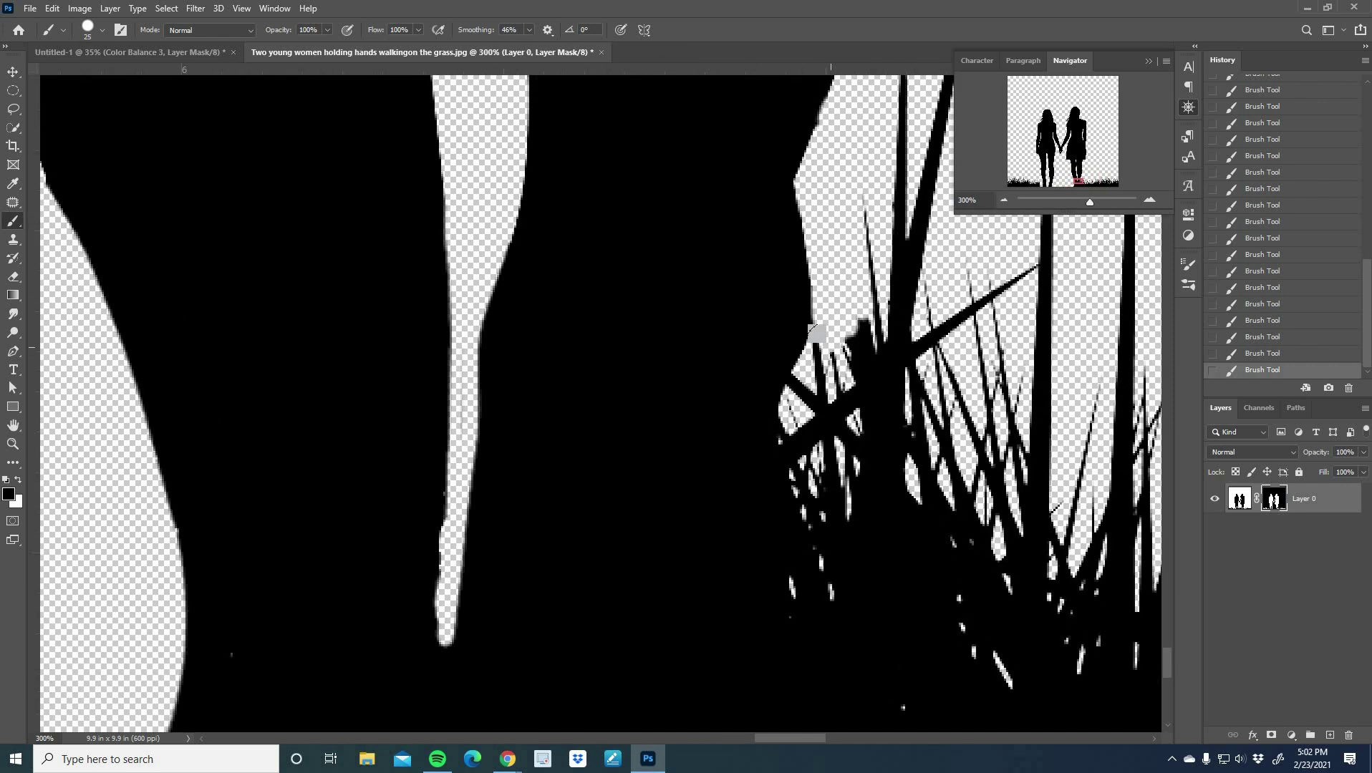
{"action": "scroll", "coordinate": [800, 368], "scroll_direction": "down", "scroll_amount": 3}
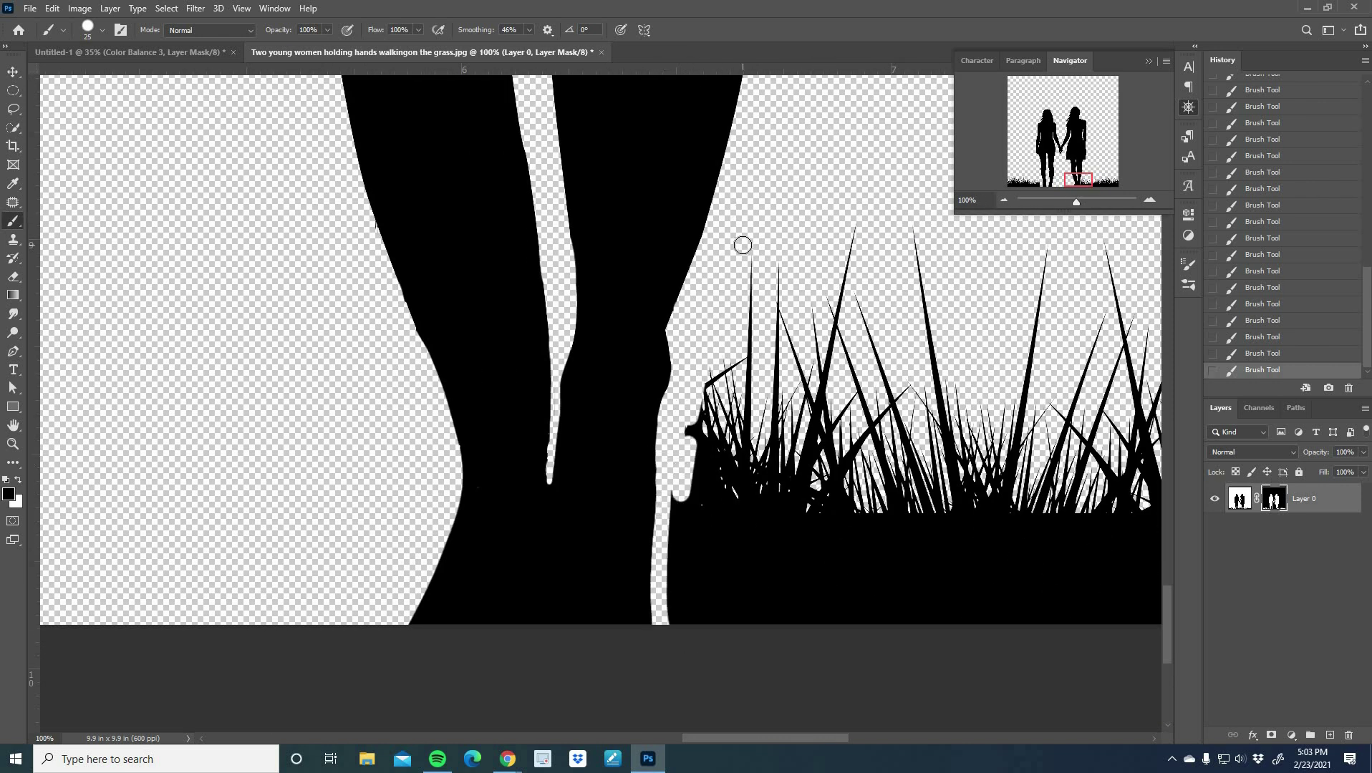
{"action": "key", "text": "bracketleft"}
{"action": "key", "text": "bracketleft"}
Enlarge the brush to 300 px and mask out all remaining grass on both sides of the women.
{"action": "scroll", "coordinate": [796, 436], "scroll_direction": "down", "scroll_amount": 5}
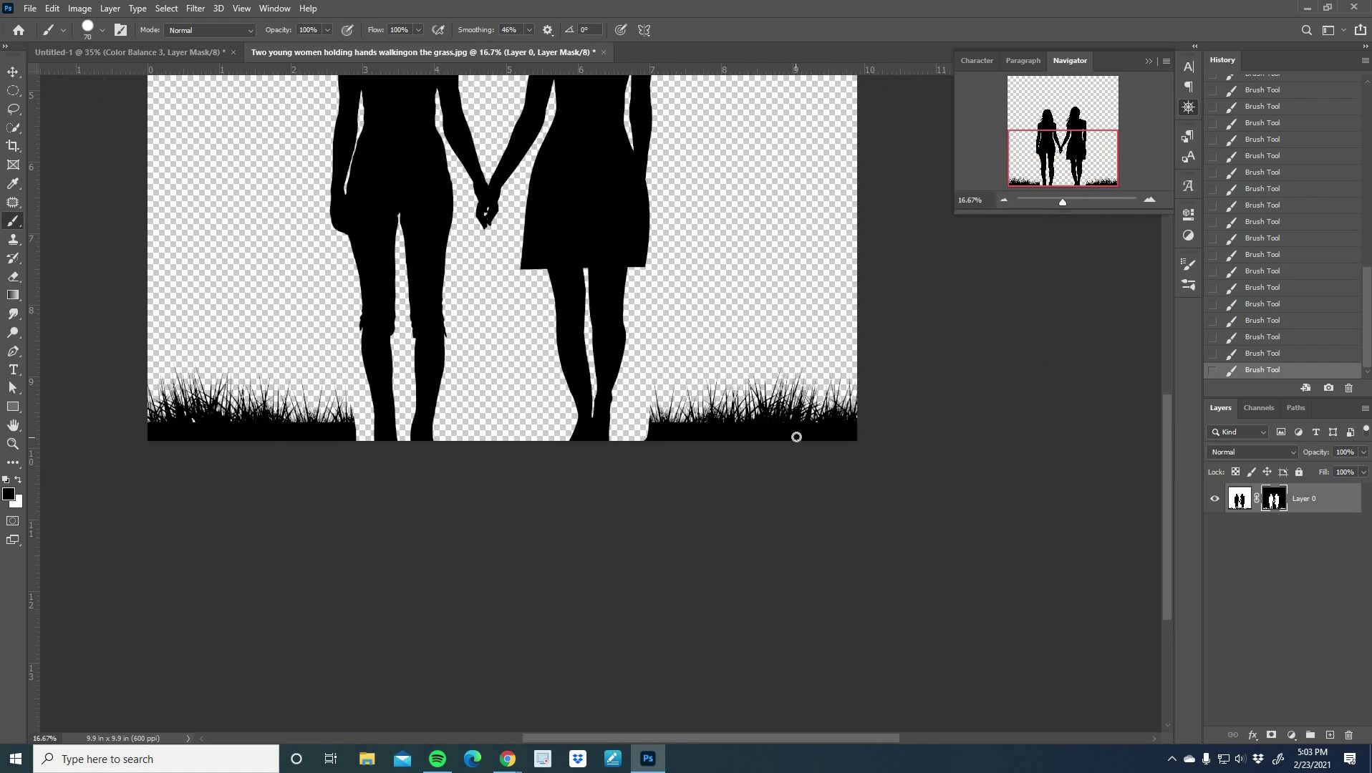
{"action": "left_click_drag", "start_coordinate": [274, 441], "coordinate": [161, 394]}
{"action": "left_click_drag", "start_coordinate": [494, 236], "coordinate": [471, 517]}
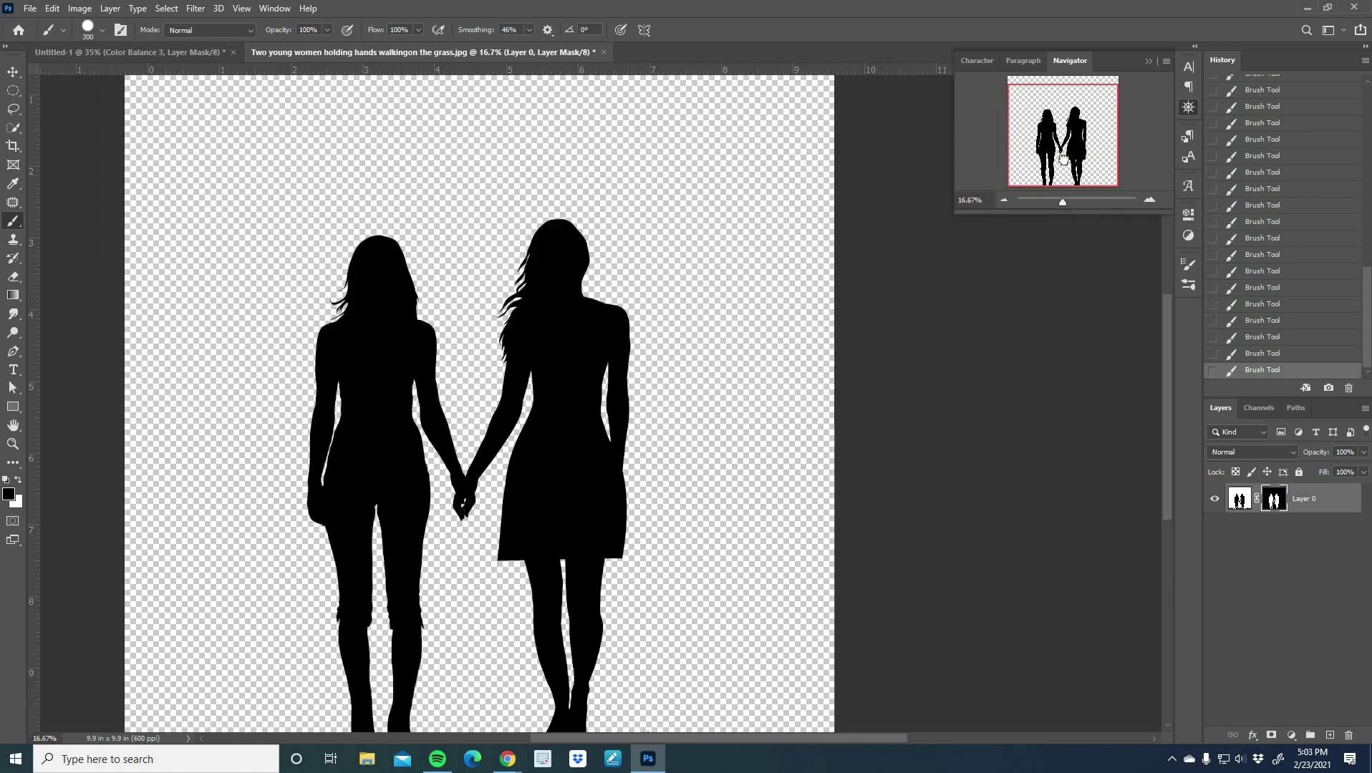
{"action": "scroll", "coordinate": [466, 459], "scroll_direction": "up", "scroll_amount": 3}
{"action": "mouse_move", "coordinate": [614, 420]}
{"action": "left_mouse_down"}
{"action": "mouse_move", "coordinate": [655, 98]}
{"action": "mouse_move", "coordinate": [662, 128]}
{"action": "left_mouse_up"}
Duplicate the masked silhouette into the cover, scale it down to stand on the far cobblestones, and name the layer girls.
{"action": "left_click", "coordinate": [1239, 498]}
{"action": "left_click", "coordinate": [128, 52]}
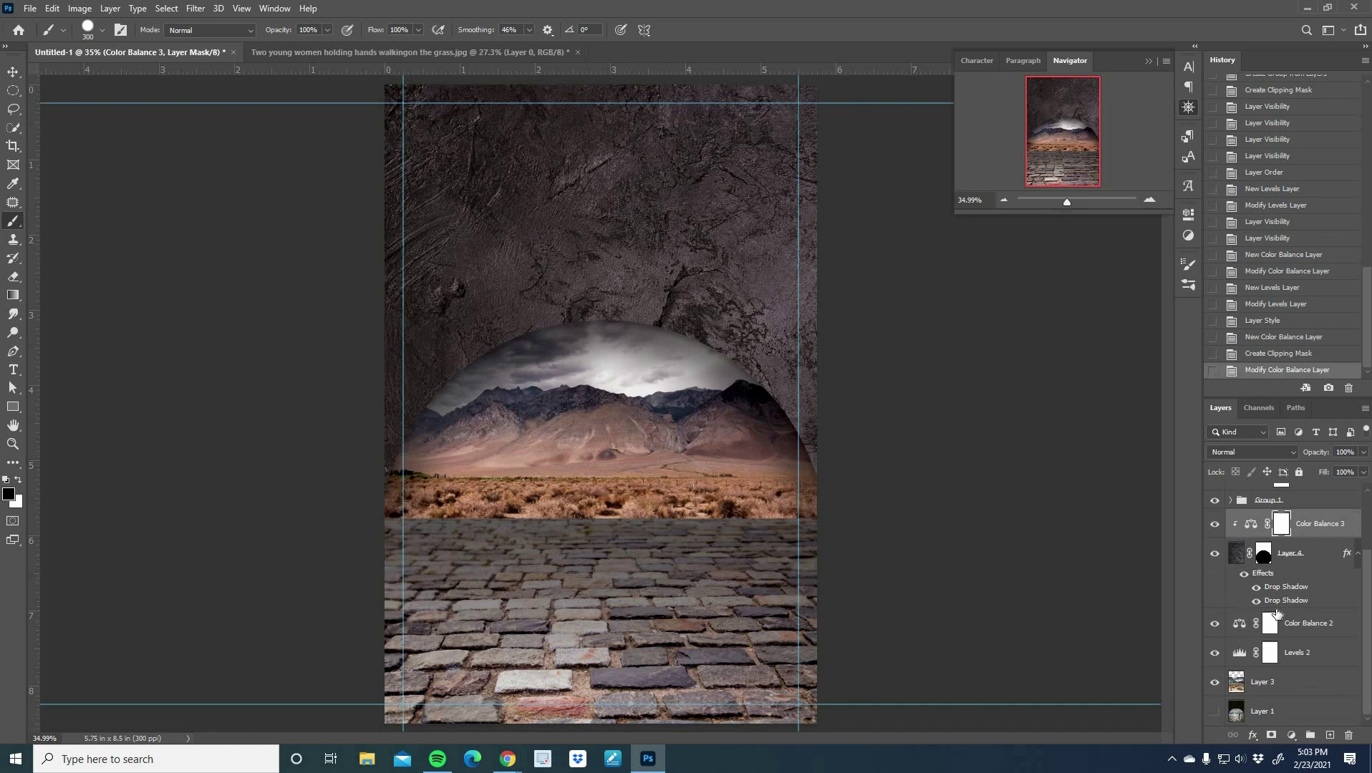
{"action": "left_click_drag", "start_coordinate": [601, 408], "coordinate": [595, 438]}
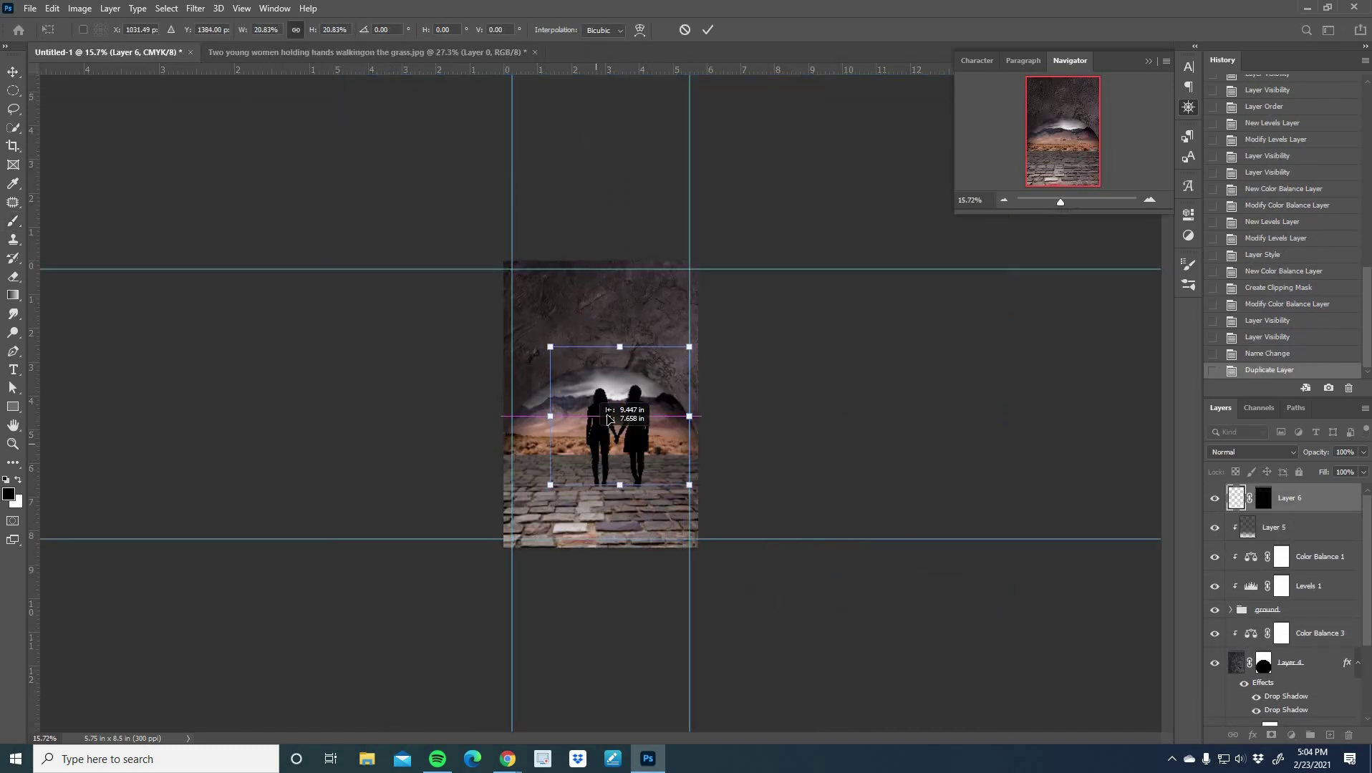
{"action": "left_click_drag", "start_coordinate": [571, 458], "coordinate": [624, 437]}
{"action": "left_click_drag", "start_coordinate": [1060, 202], "coordinate": [1086, 202]}
{"action": "left_click_drag", "start_coordinate": [1064, 132], "coordinate": [1075, 145]}
{"action": "left_click_drag", "start_coordinate": [1086, 202], "coordinate": [1090, 203]}
{"action": "left_click_drag", "start_coordinate": [1075, 145], "coordinate": [1076, 151]}
{"action": "key", "text": "v"}
{"action": "left_click_drag", "start_coordinate": [1090, 202], "coordinate": [1079, 203]}
{"action": "left_click_drag", "start_coordinate": [624, 301], "coordinate": [587, 375]}
Duplicate the girls layer, flip the copy vertically, and position it below the women so the feet meet.
{"action": "left_click", "coordinate": [57, 9]}
{"action": "mouse_move", "coordinate": [123, 334]}
{"action": "left_click", "coordinate": [284, 573]}
{"action": "key", "text": "ctrl+t"}
{"action": "left_click_drag", "start_coordinate": [587, 310], "coordinate": [625, 559]}
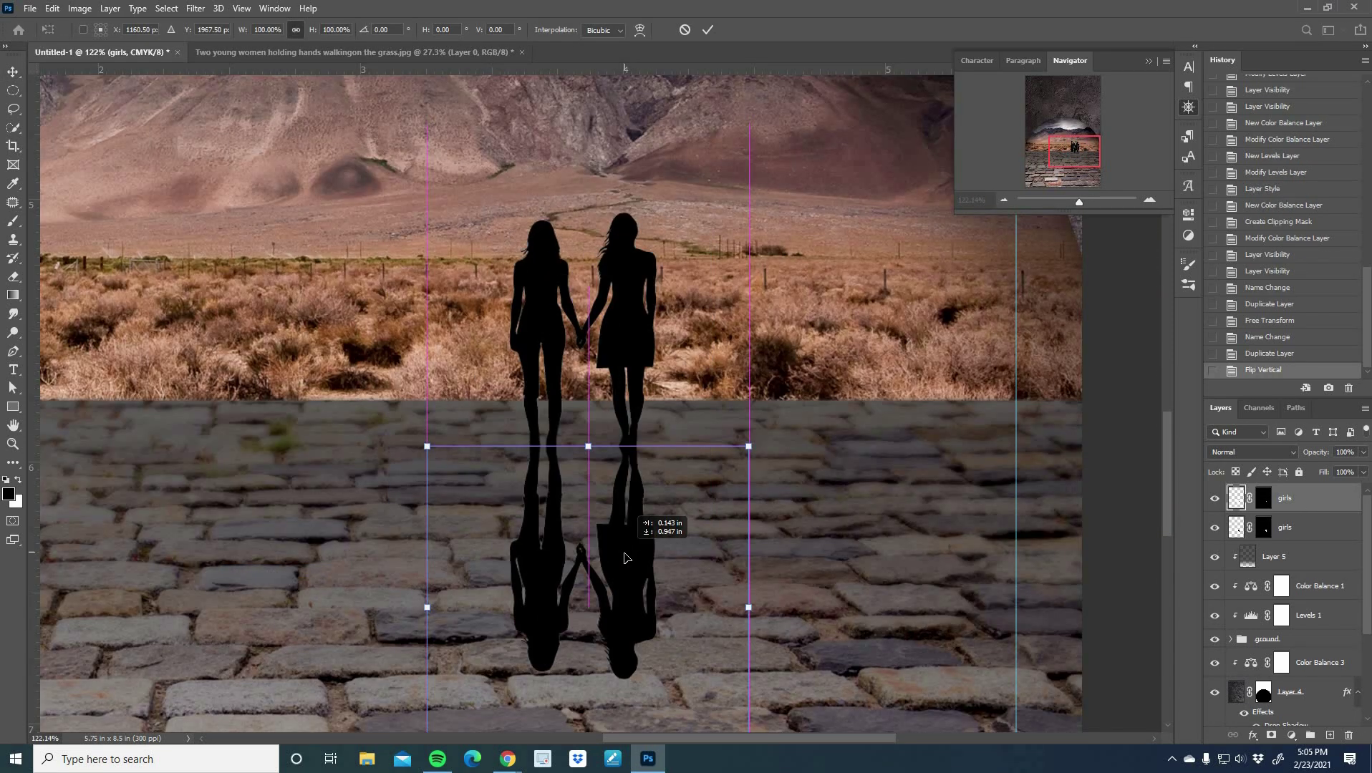
{"action": "key", "text": "Return"}
Convert the flipped girls copy to a smart object and rasterize it.
{"action": "right_click", "coordinate": [1310, 499]}
{"action": "left_click", "coordinate": [1175, 337]}
{"action": "right_click", "coordinate": [1291, 499]}
{"action": "left_click", "coordinate": [1153, 388]}
Apply a Gaussian Blur to the flipped girls copy.
{"action": "left_click", "coordinate": [169, 8]}
{"action": "mouse_move", "coordinate": [195, 8]}
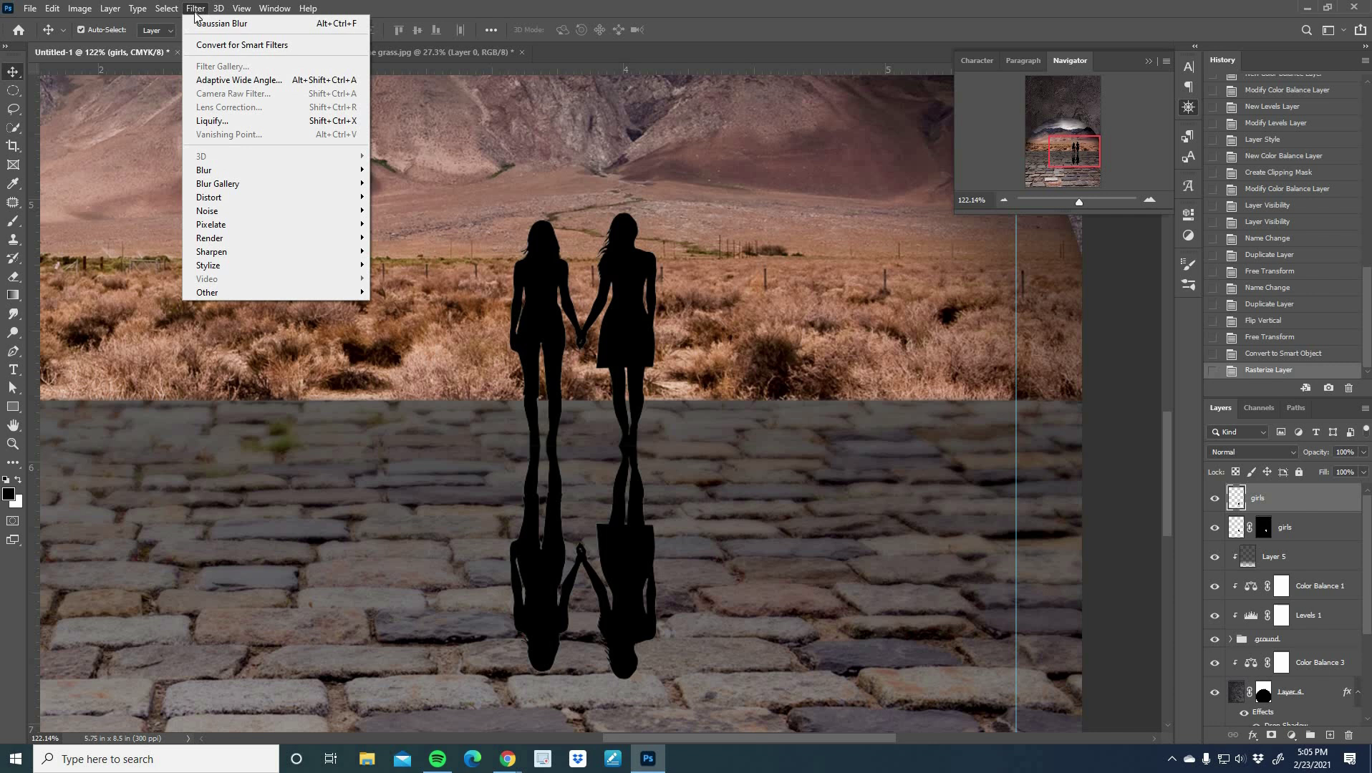
{"action": "mouse_move", "coordinate": [236, 170]}
{"action": "left_click", "coordinate": [408, 224]}
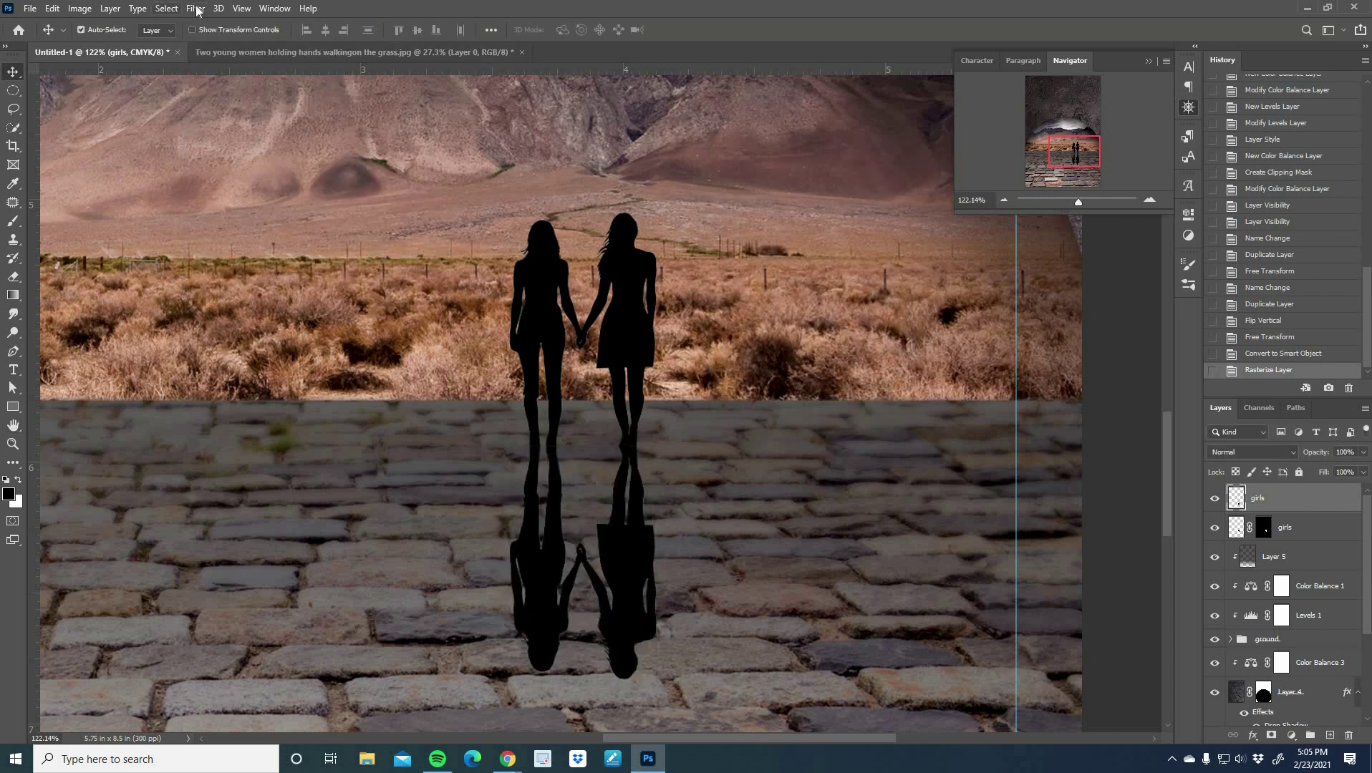
{"action": "left_click", "coordinate": [195, 8]}
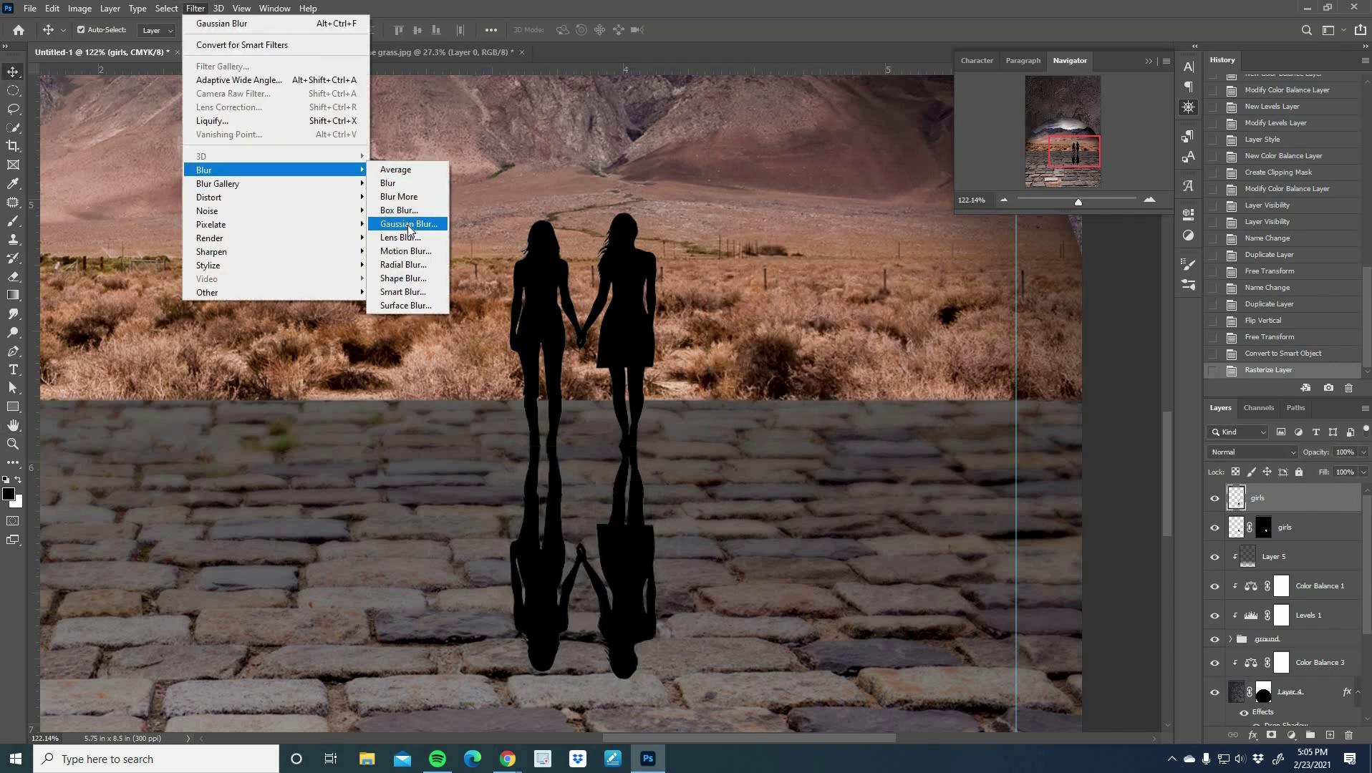
{"action": "left_click", "coordinate": [409, 224]}
{"action": "left_click", "coordinate": [1118, 289]}
Set the blurred copy's opacity to 58%, shorten its height, and rename the layer girls shadow.
{"action": "left_click", "coordinate": [1364, 453]}
{"action": "left_click_drag", "start_coordinate": [1366, 470], "coordinate": [1335, 470]}
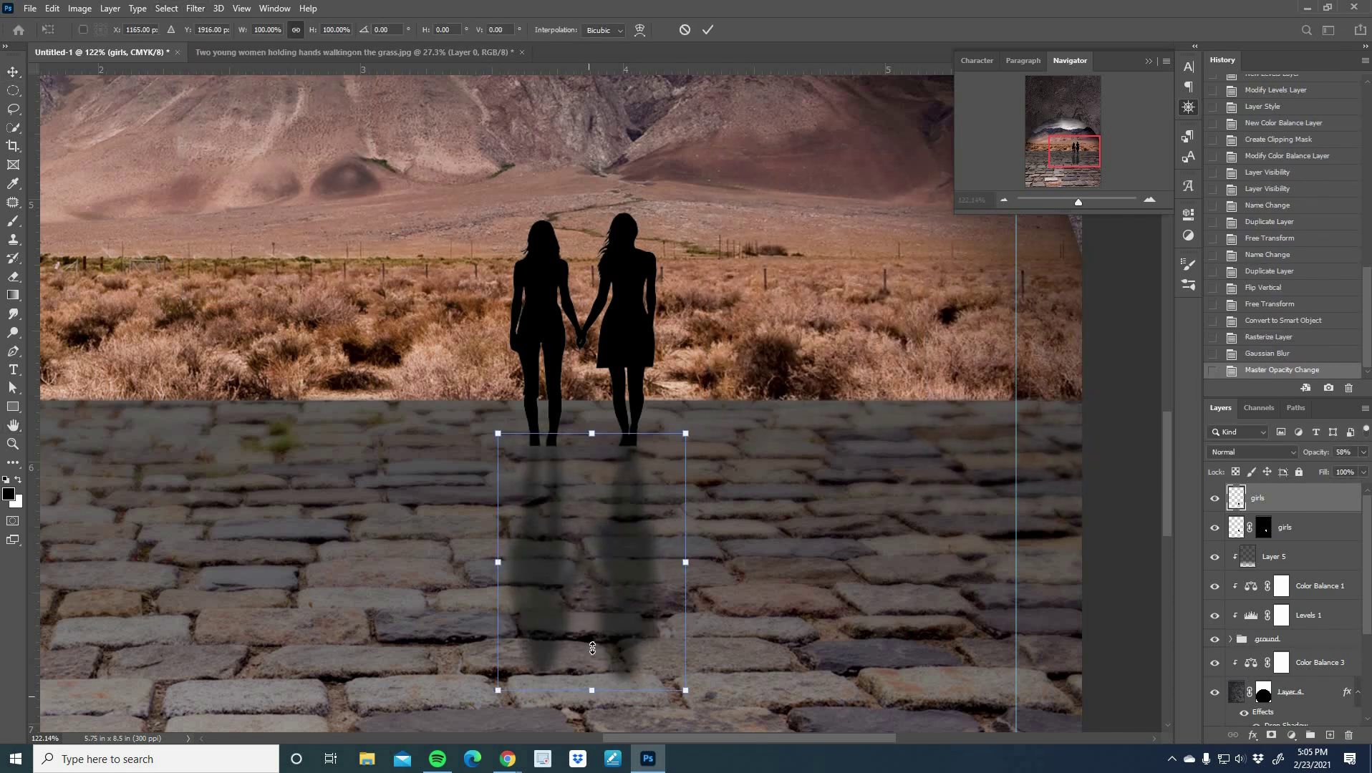
{"action": "left_click_drag", "start_coordinate": [592, 648], "coordinate": [592, 555]}
{"action": "key", "text": "Return"}
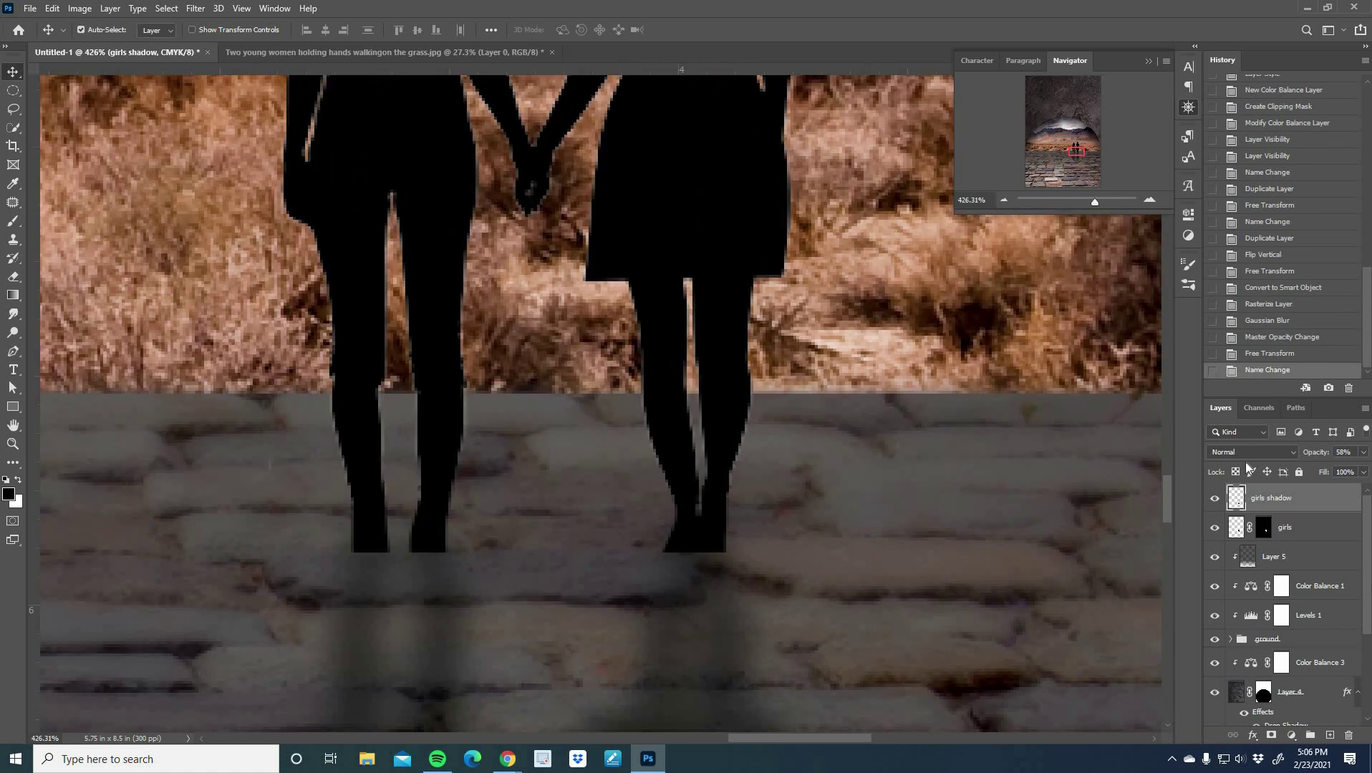
Create a new layer below girls shadow and paint soft black shadows around both women's feet with a 100 px brush.
{"action": "key", "text": "ctrl+shift+alt+n"}
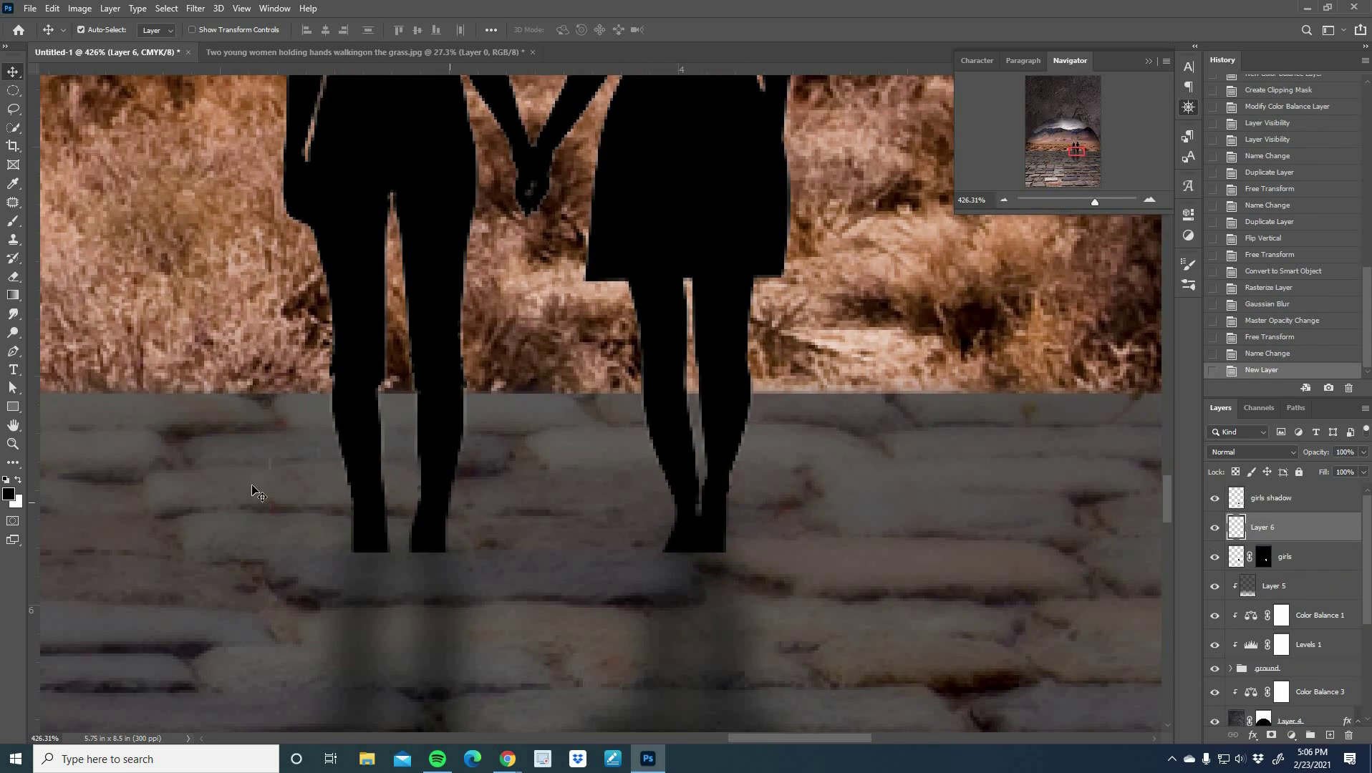
{"action": "key", "text": "b"}
{"action": "left_click", "coordinate": [387, 560]}
{"action": "key", "text": "bracketright"}
{"action": "key", "text": "bracketright"}
{"action": "key", "text": "bracketright"}
{"action": "key", "text": "bracketright"}
{"action": "left_click", "coordinate": [394, 549]}
{"action": "left_click", "coordinate": [705, 542]}
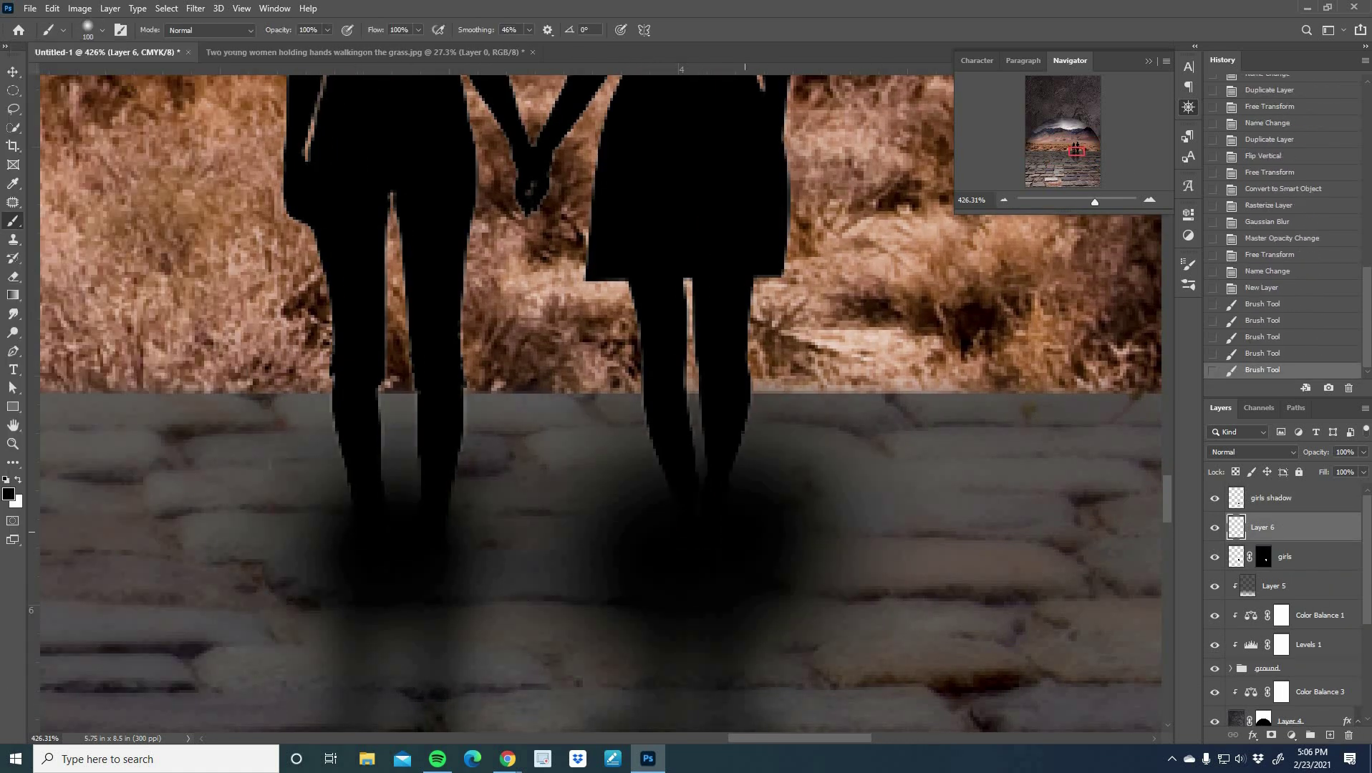
{"action": "left_click", "coordinate": [349, 563]}
{"action": "left_click", "coordinate": [517, 572]}
Lower the opacity of the foot-shadow layer below girls shadow and apply a Gaussian Blur to it.
{"action": "left_click", "coordinate": [1363, 452]}
{"action": "left_click_drag", "start_coordinate": [1366, 469], "coordinate": [1348, 471]}
{"action": "key", "text": "ctrl+alt+f"}
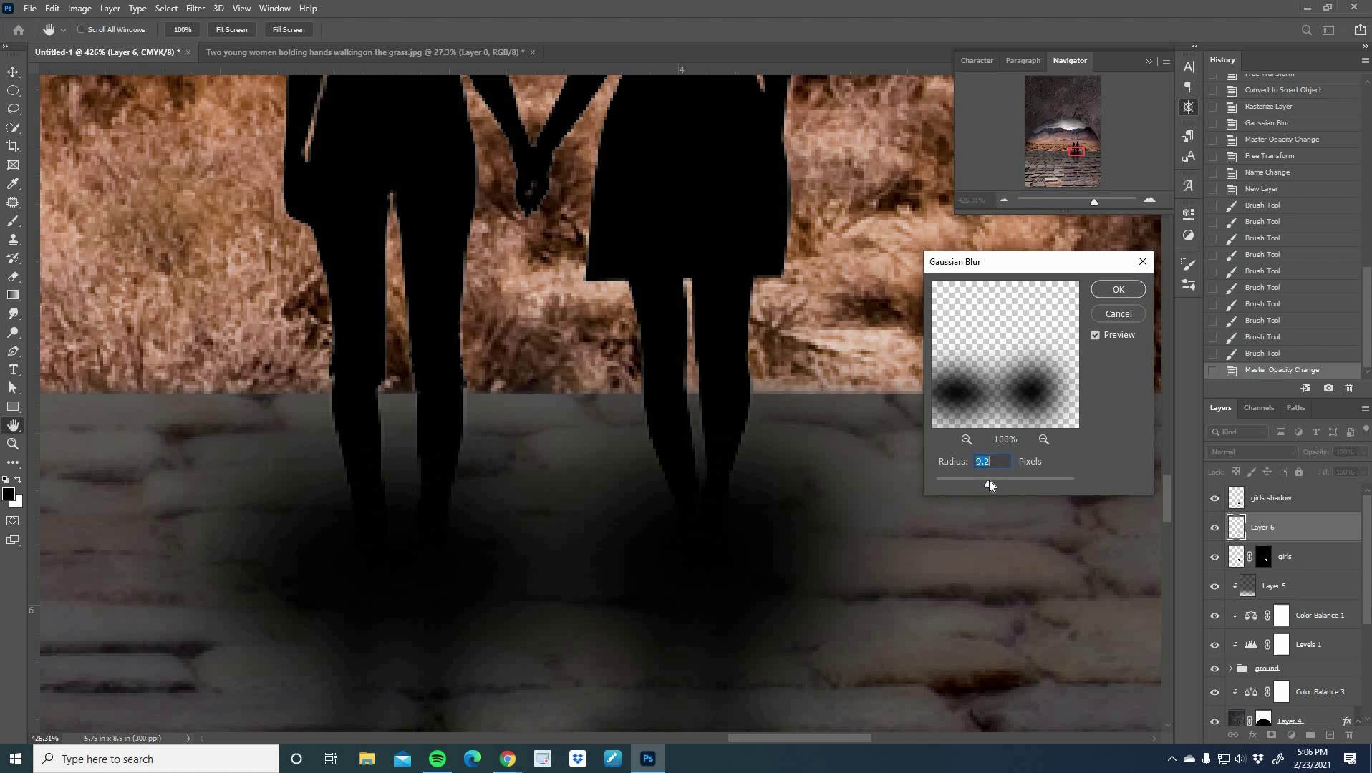
{"action": "key", "text": "Return"}
Try extra black dabs at both women's feet with a smaller brush, compare with the layer hidden, and undo them.
{"action": "key", "text": "bracketleft"}
{"action": "key", "text": "bracketleft"}
{"action": "left_click", "coordinate": [666, 506]}
{"action": "left_click", "coordinate": [368, 503]}
{"action": "scroll", "coordinate": [597, 401], "scroll_direction": "down", "scroll_amount": 3}
{"action": "left_click", "coordinate": [1215, 528]}
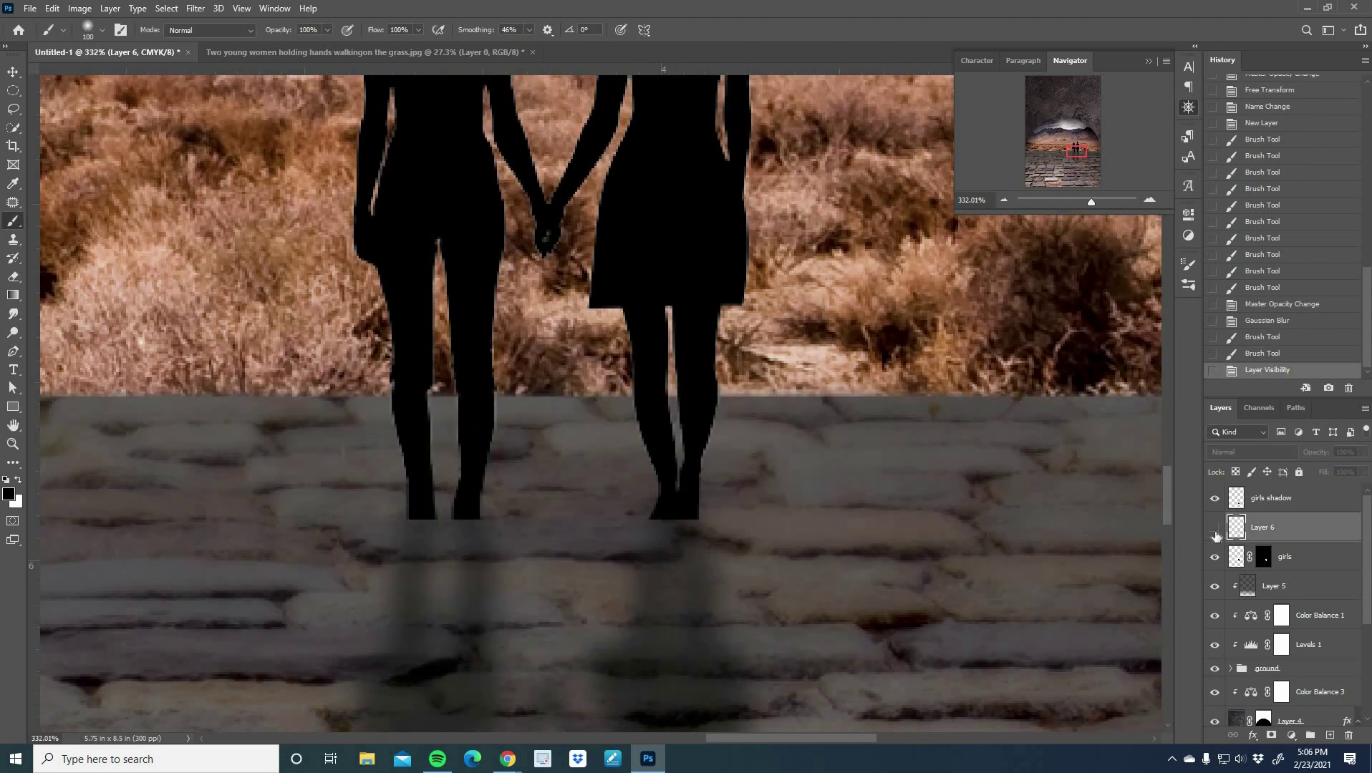
{"action": "left_click", "coordinate": [1215, 528]}
{"action": "key", "text": "ctrl+z"}
{"action": "key", "text": "ctrl+z"}
{"action": "key", "text": "ctrl+z"}
{"action": "key", "text": "ctrl+z"}
Clean up the edges of both women's legs and feet by painting on the girls layer mask with a 9 px brush.
{"action": "left_click_drag", "start_coordinate": [1095, 202], "coordinate": [1100, 203]}
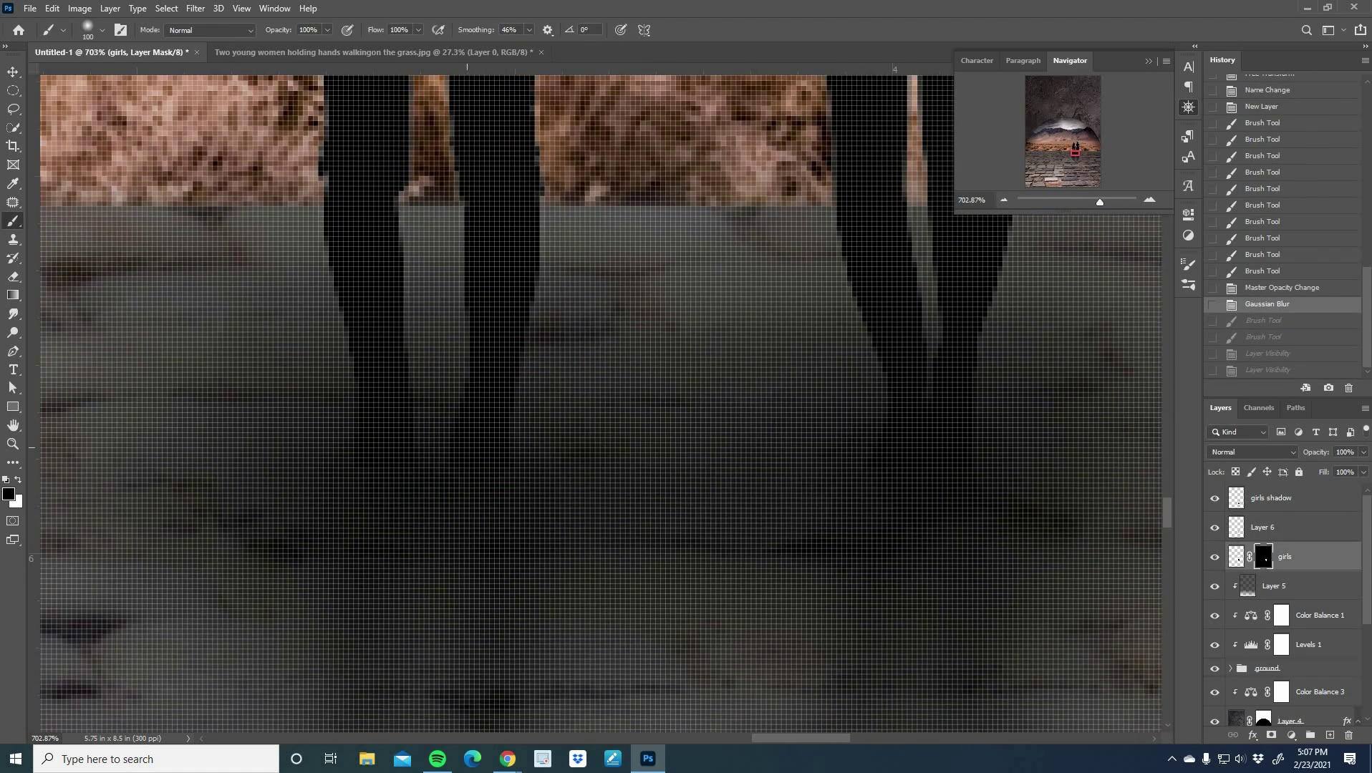
{"action": "left_click", "coordinate": [103, 30]}
{"action": "left_click", "coordinate": [547, 395]}
{"action": "key", "text": "bracketleft"}
{"action": "key", "text": "bracketleft"}
{"action": "key", "text": "bracketleft"}
{"action": "key", "text": "bracketleft"}
{"action": "key", "text": "bracketleft"}
{"action": "key", "text": "bracketleft"}
{"action": "key", "text": "bracketleft"}
{"action": "key", "text": "bracketleft"}
{"action": "key", "text": "bracketleft"}
{"action": "key", "text": "bracketleft"}
{"action": "key", "text": "bracketleft"}
{"action": "key", "text": "bracketleft"}
{"action": "key", "text": "bracketleft"}
{"action": "key", "text": "bracketleft"}
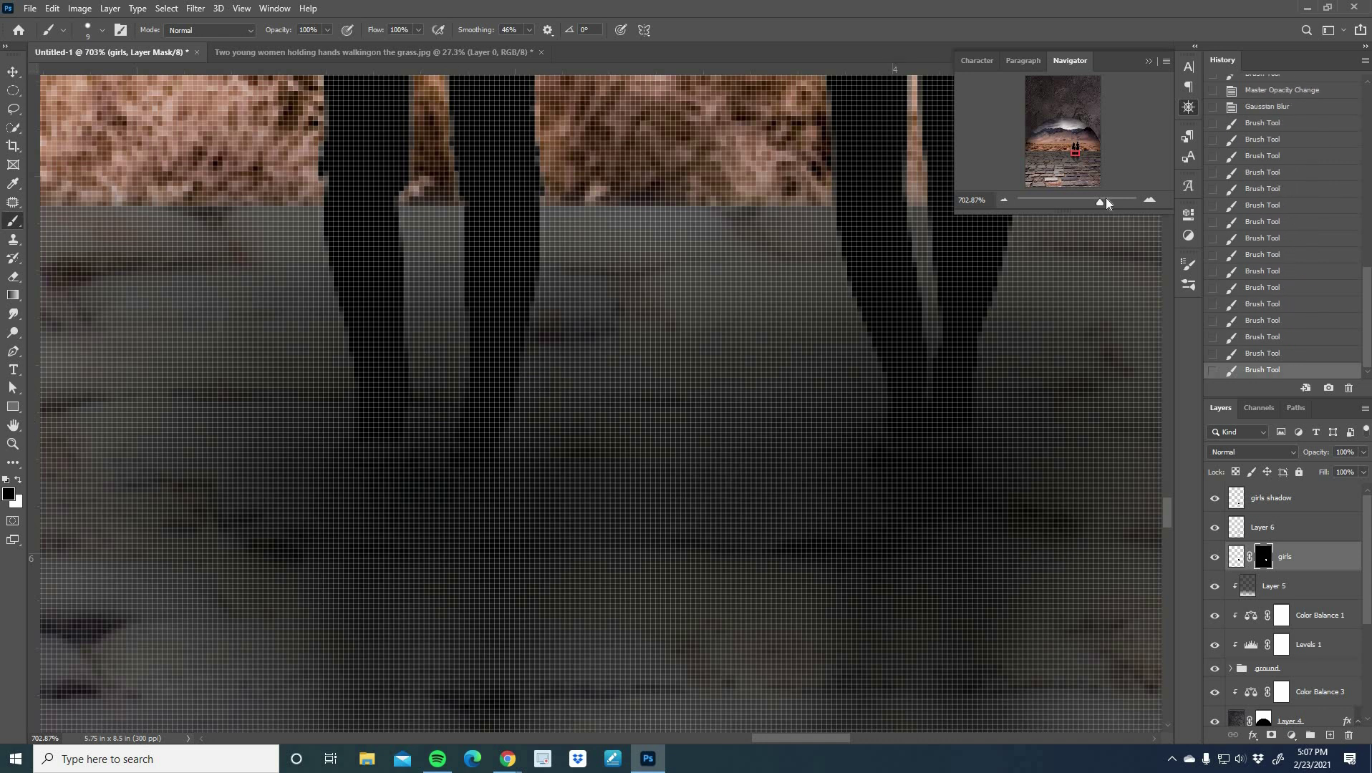
{"action": "left_click_drag", "start_coordinate": [1100, 202], "coordinate": [1106, 203]}
{"action": "left_click_drag", "start_coordinate": [1075, 152], "coordinate": [1077, 152]}
{"action": "left_click_drag", "start_coordinate": [675, 211], "coordinate": [675, 245]}
{"action": "left_click_drag", "start_coordinate": [1106, 204], "coordinate": [1073, 204]}
Apply a black Color Overlay at 100% opacity to the girls layer.
{"action": "double_click", "coordinate": [1236, 557]}
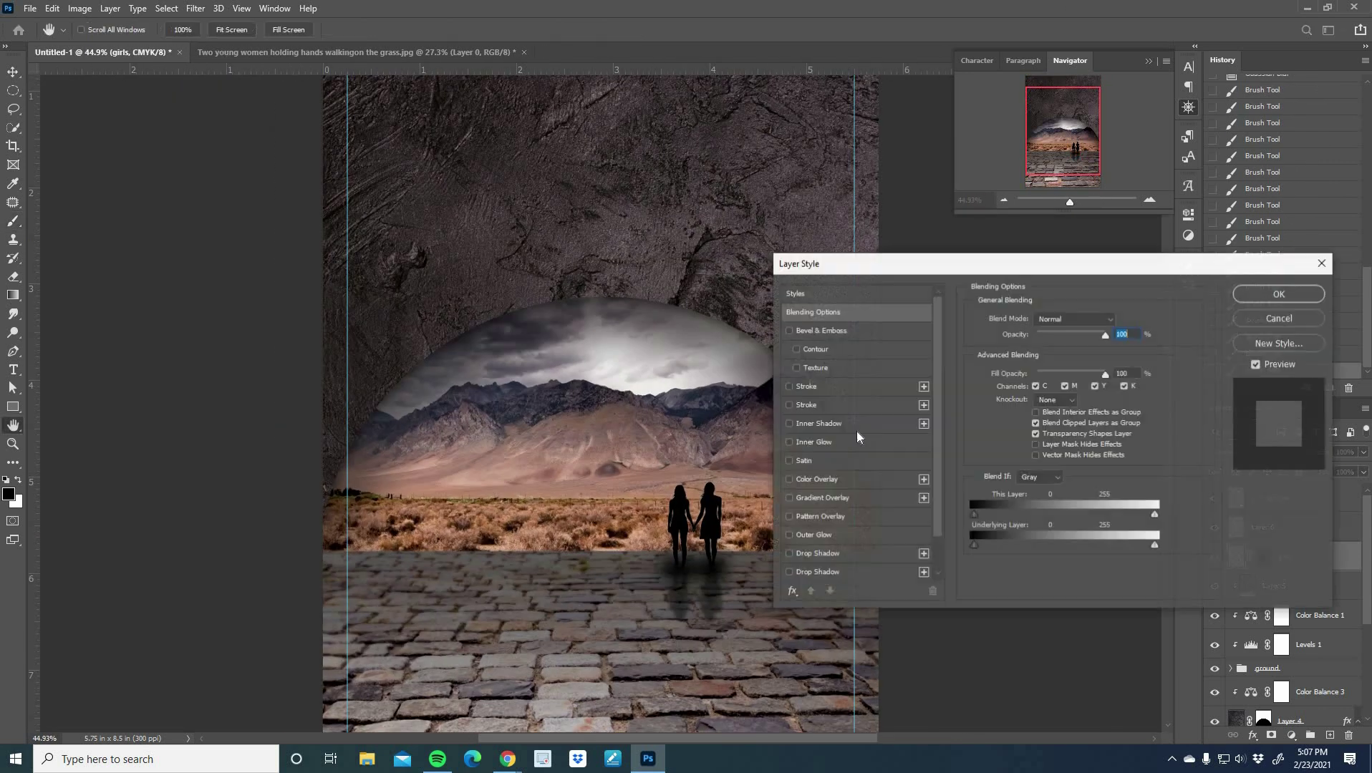
{"action": "left_click", "coordinate": [816, 479]}
{"action": "left_click", "coordinate": [1119, 319]}
{"action": "left_click", "coordinate": [1225, 355]}
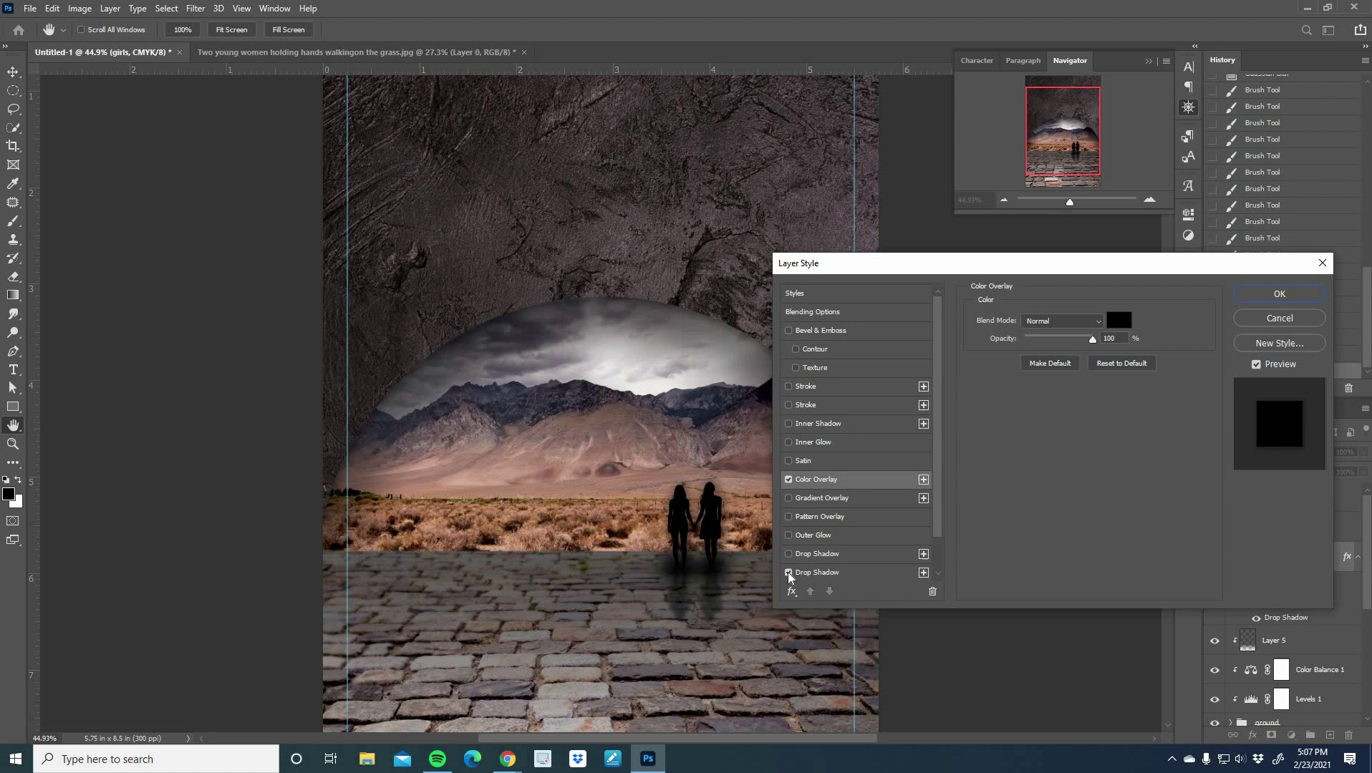
{"action": "left_click", "coordinate": [1280, 294]}
Group the women's layer with its two shadow layers and name the group girls.
{"action": "left_click_drag", "start_coordinate": [1071, 204], "coordinate": [1070, 204]}
{"action": "left_click", "coordinate": [1310, 503], "text": "shift"}
{"action": "key", "text": "ctrl+g"}
{"action": "double_click", "coordinate": [1270, 493]}
{"action": "type", "text": "girls"}
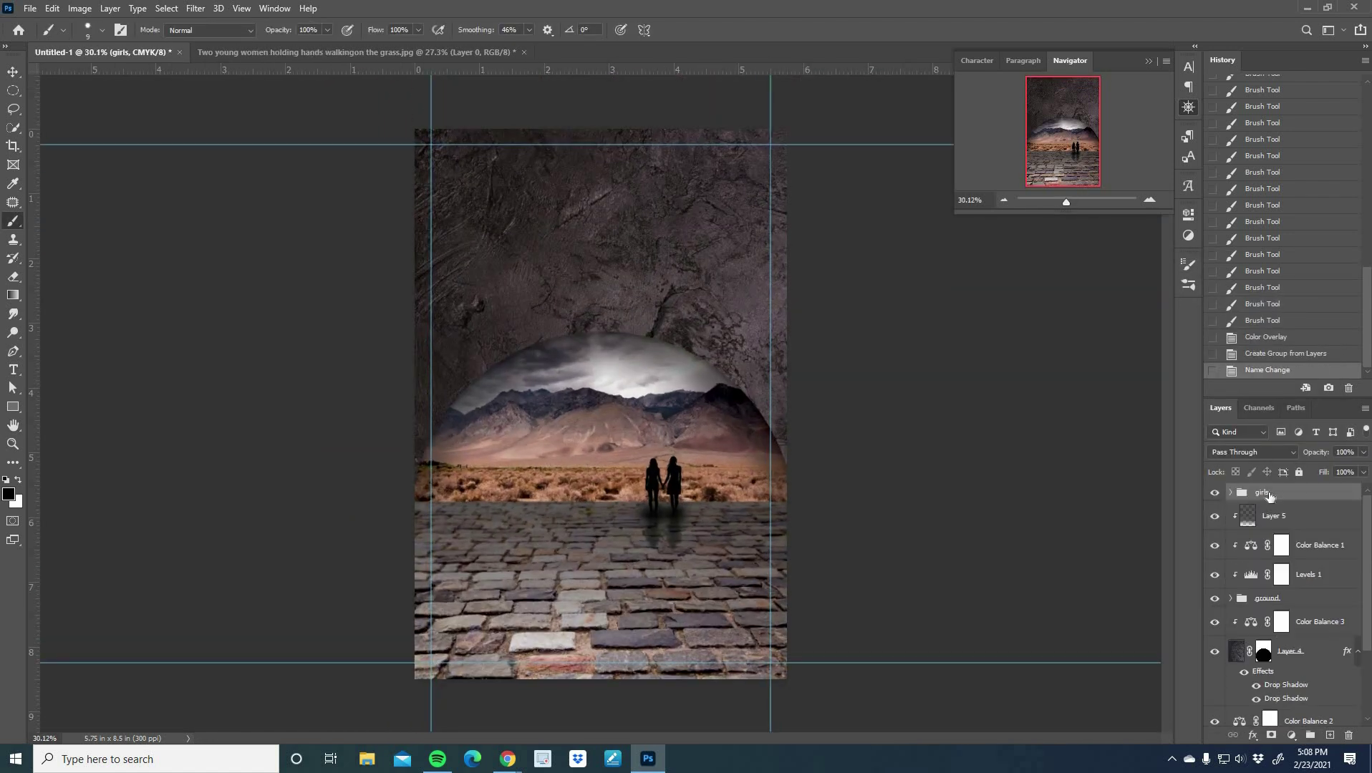
Fill a new top layer with black and erase its middle with a soft 2100 px eraser to form a vignette.
{"action": "left_click", "coordinate": [1329, 735]}
{"action": "right_click", "coordinate": [13, 295]}
{"action": "left_click", "coordinate": [80, 308]}
{"action": "left_click", "coordinate": [600, 328]}
{"action": "left_click", "coordinate": [13, 221]}
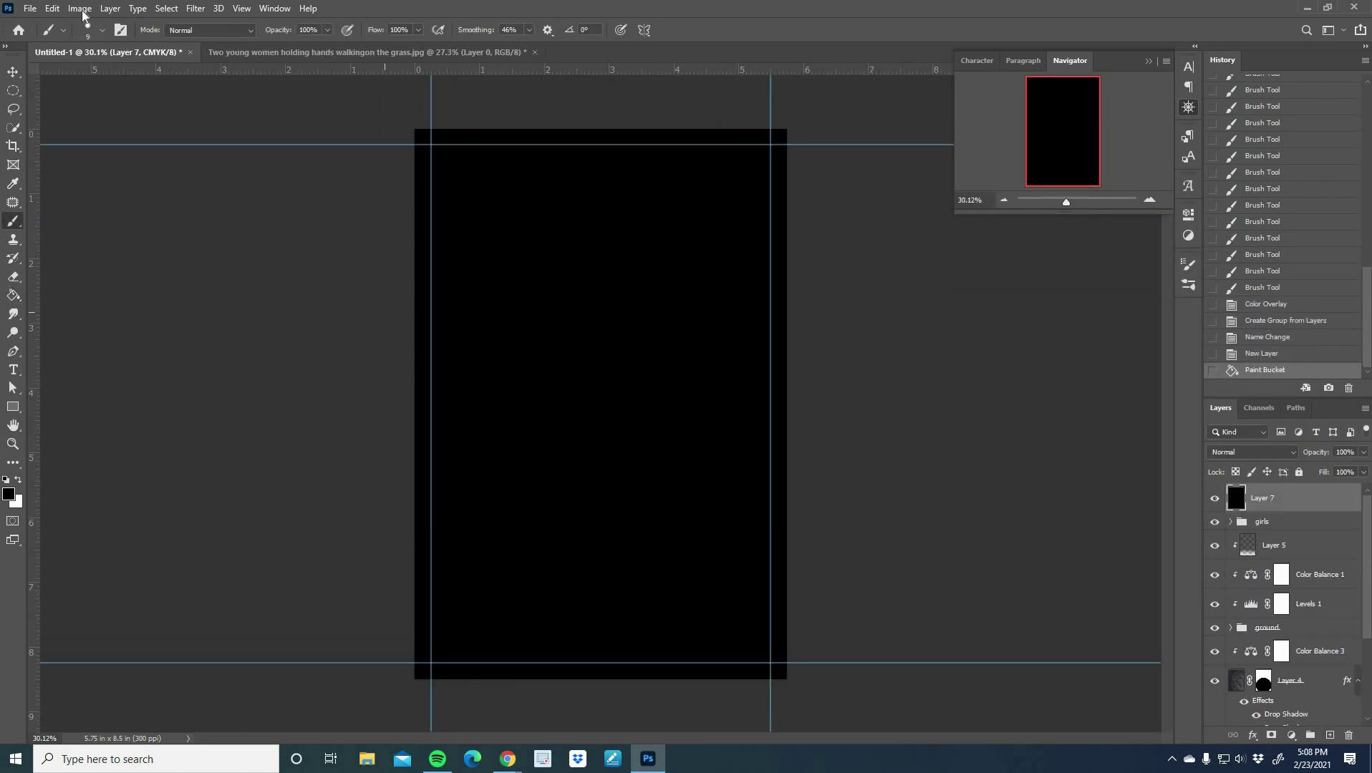
{"action": "left_click", "coordinate": [101, 30]}
{"action": "left_click", "coordinate": [13, 277]}
{"action": "left_click", "coordinate": [600, 329]}
{"action": "left_click", "coordinate": [599, 580]}
Set the vignette layer's blend mode to Multiply and its opacity to 75%.
{"action": "left_click", "coordinate": [1252, 452]}
{"action": "left_click", "coordinate": [1252, 442]}
{"action": "left_click", "coordinate": [1363, 452]}
{"action": "left_click_drag", "start_coordinate": [1363, 466], "coordinate": [1344, 466]}
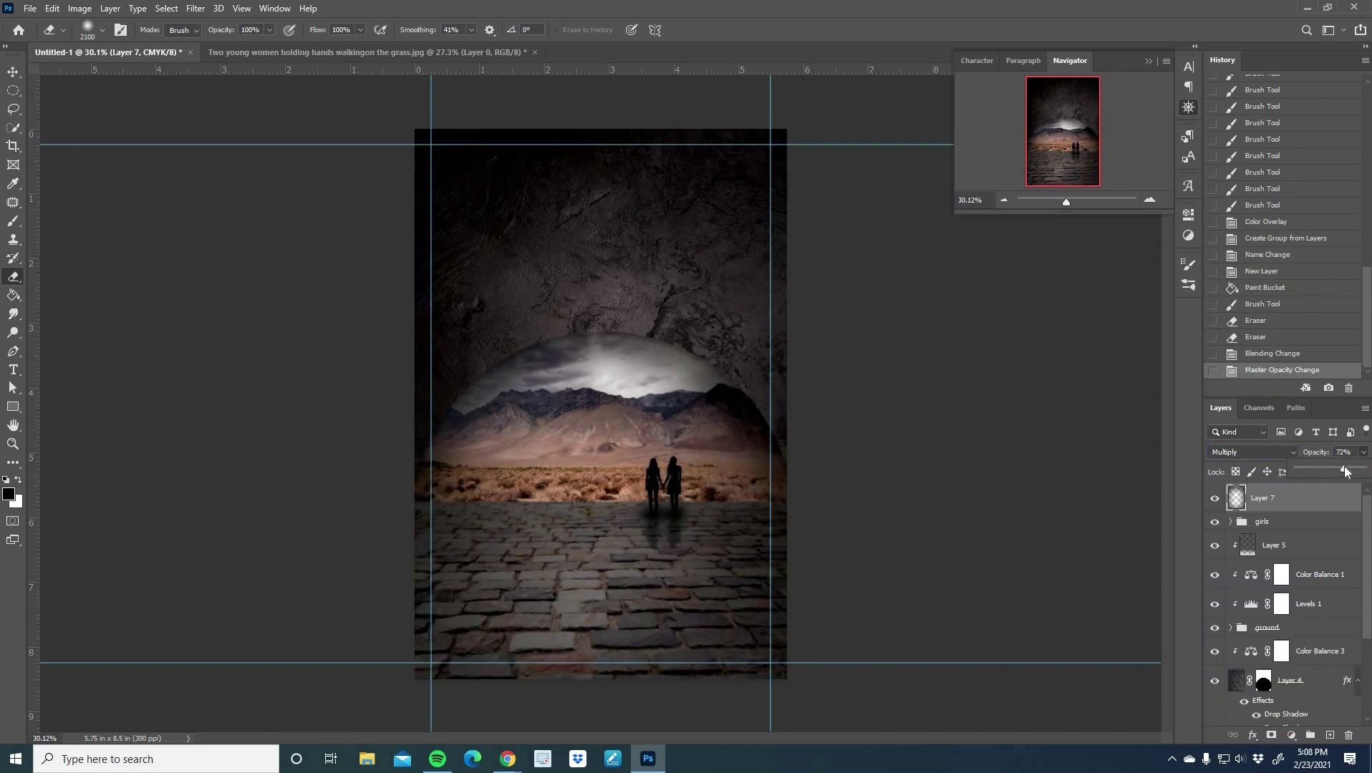
Darken the lower edges of the vignette layer with a soft 1200 px black brush, undoing unwanted strokes.
{"action": "left_click", "coordinate": [13, 221]}
{"action": "key", "text": "ctrl+z"}
{"action": "left_click", "coordinate": [102, 30]}
{"action": "left_click", "coordinate": [51, 139]}
{"action": "left_click", "coordinate": [771, 644]}
{"action": "key", "text": "ctrl+z"}
{"action": "left_click", "coordinate": [102, 30]}
{"action": "left_click", "coordinate": [771, 645]}
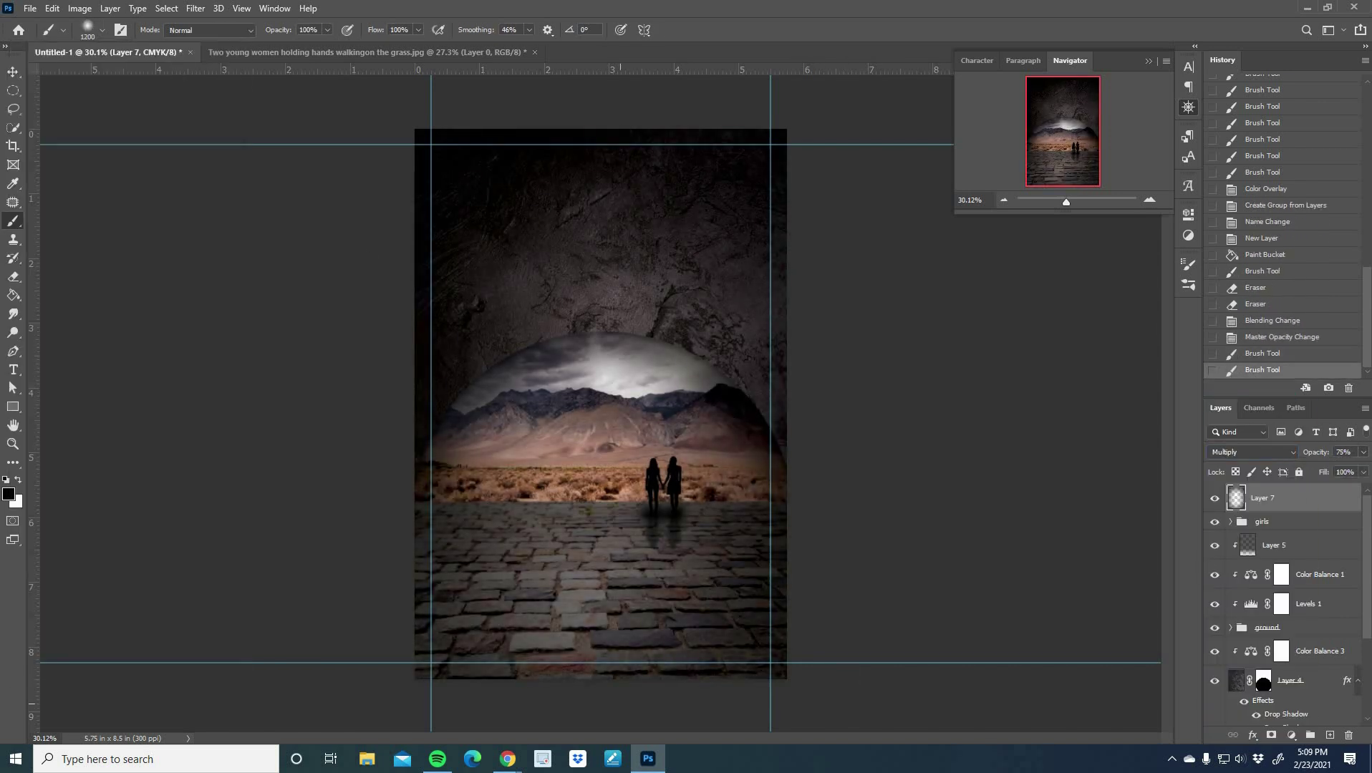
{"action": "left_click", "coordinate": [694, 596]}
{"action": "key", "text": "ctrl+z"}
Add the centred title text "removable" near the top of the cover and colour it white.
{"action": "left_click_drag", "start_coordinate": [1066, 202], "coordinate": [1060, 207]}
{"action": "key", "text": "t"}
{"action": "left_click", "coordinate": [555, 238]}
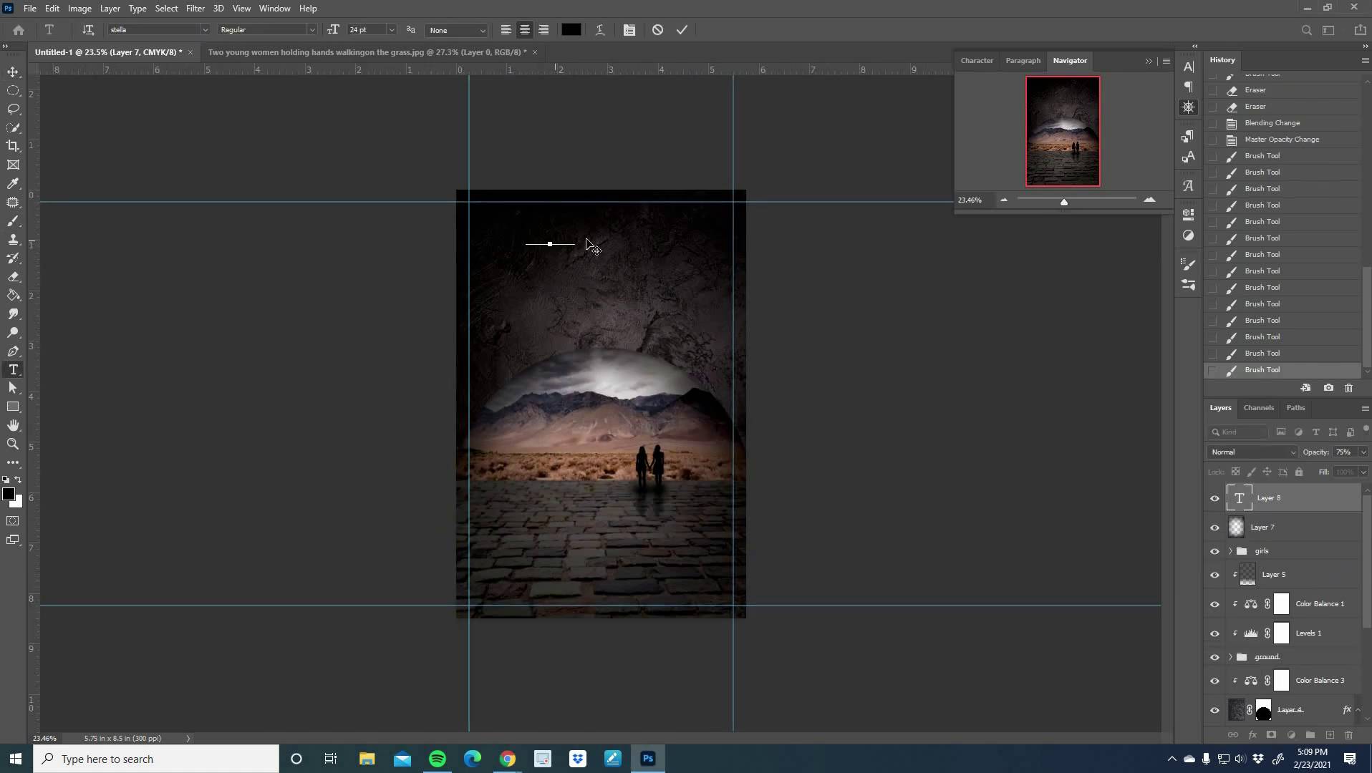
{"action": "key", "text": "ctrl+a"}
{"action": "left_click", "coordinate": [571, 30]}
{"action": "left_click", "coordinate": [906, 362]}
{"action": "left_click", "coordinate": [1230, 355]}
{"action": "key", "text": "ctrl+Return"}
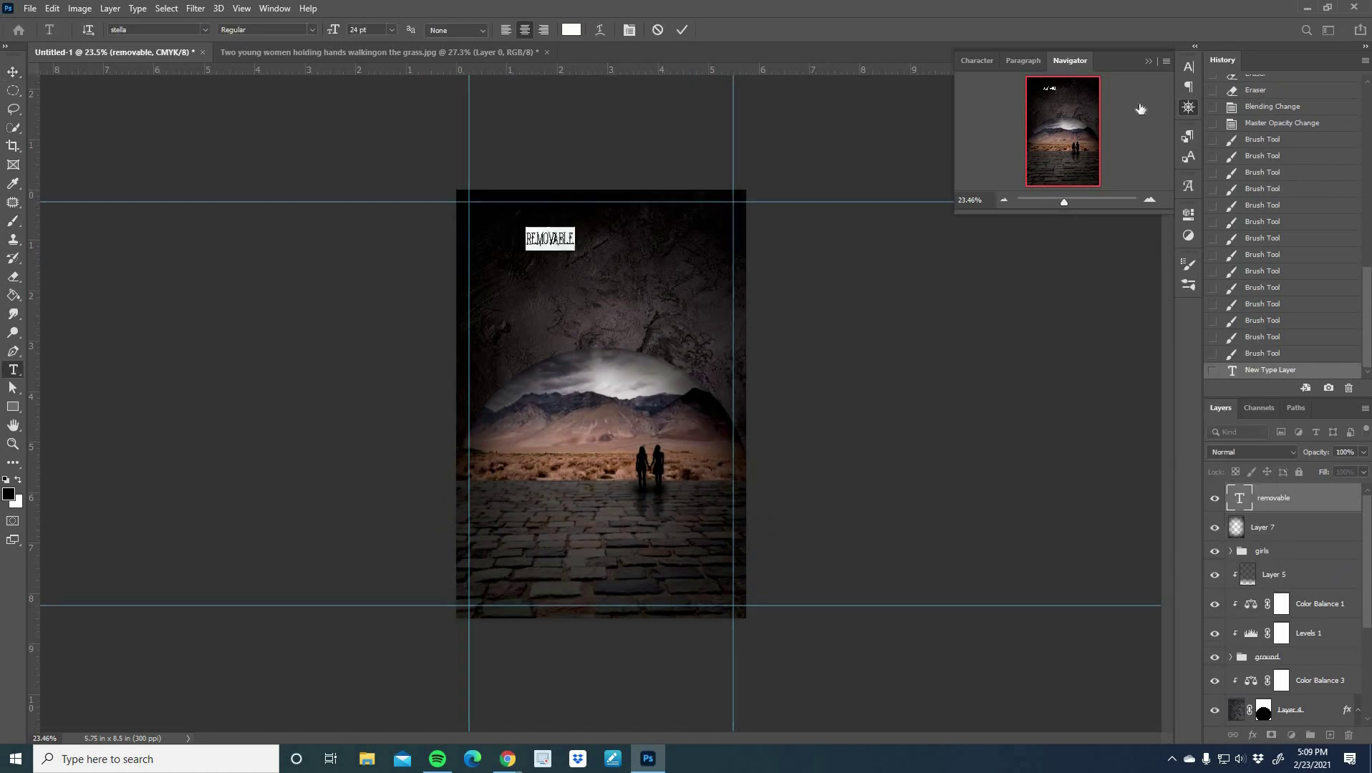
Enlarge the title to 109 pt and position it between the vertical guides at the cover's top.
{"action": "left_click", "coordinate": [1188, 66]}
{"action": "left_click_drag", "start_coordinate": [1028, 105], "coordinate": [1088, 105]}
{"action": "key", "text": "ctrl+t"}
{"action": "left_click_drag", "start_coordinate": [552, 220], "coordinate": [600, 254]}
{"action": "key", "text": "Return"}
Browse the sans serif fonts for the title, set it in all caps, and change its font to Cocogoose Pro.
{"action": "double_click", "coordinate": [1238, 498]}
{"action": "left_click", "coordinate": [204, 30]}
{"action": "left_click", "coordinate": [174, 49]}
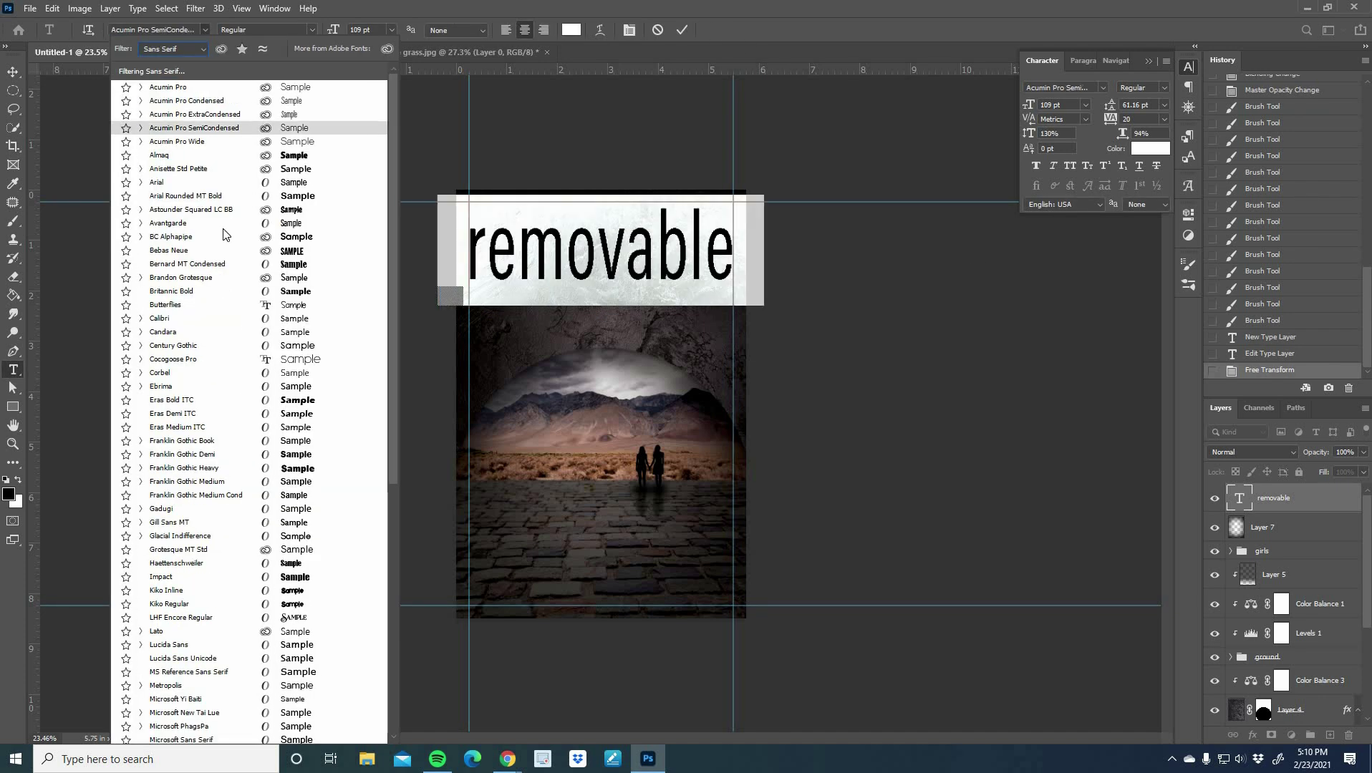
{"action": "scroll", "coordinate": [228, 515], "scroll_direction": "down", "scroll_amount": 3}
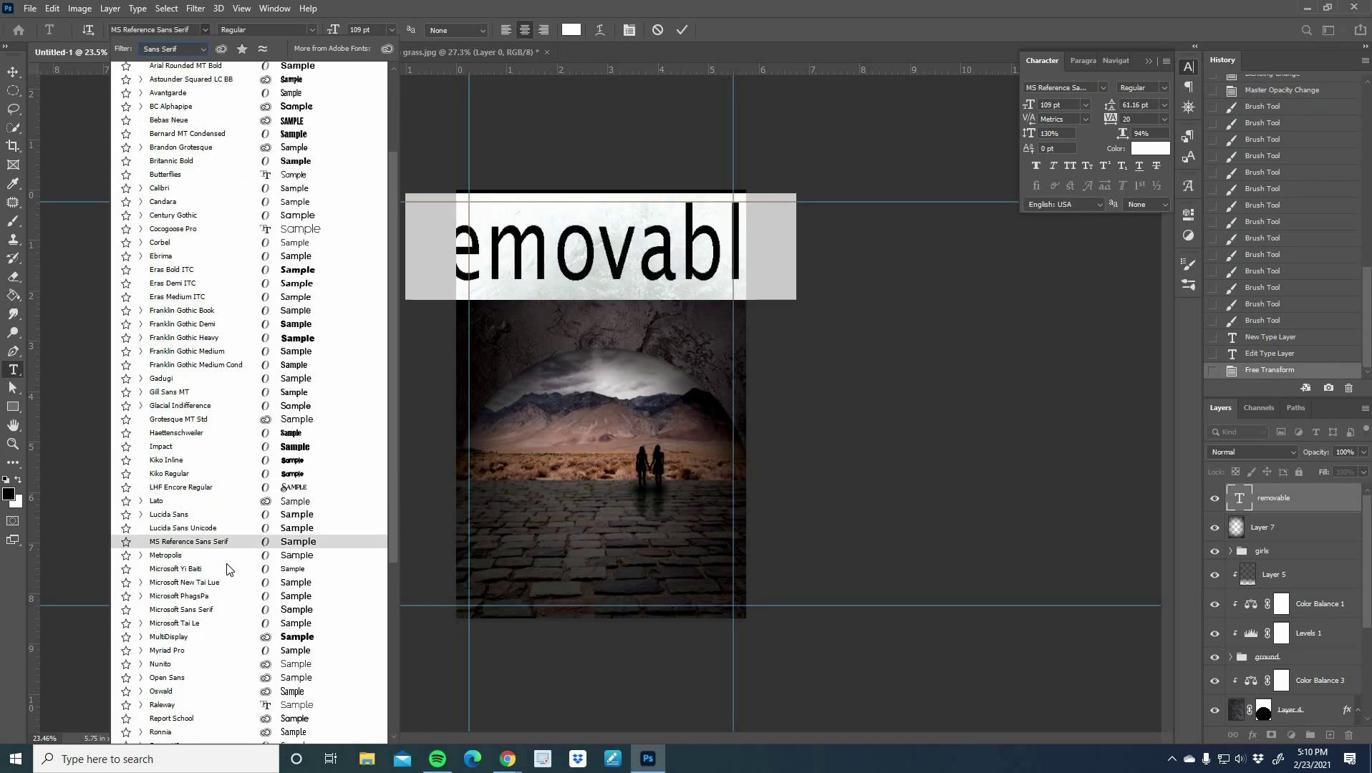
{"action": "scroll", "coordinate": [228, 569], "scroll_direction": "down", "scroll_amount": 6}
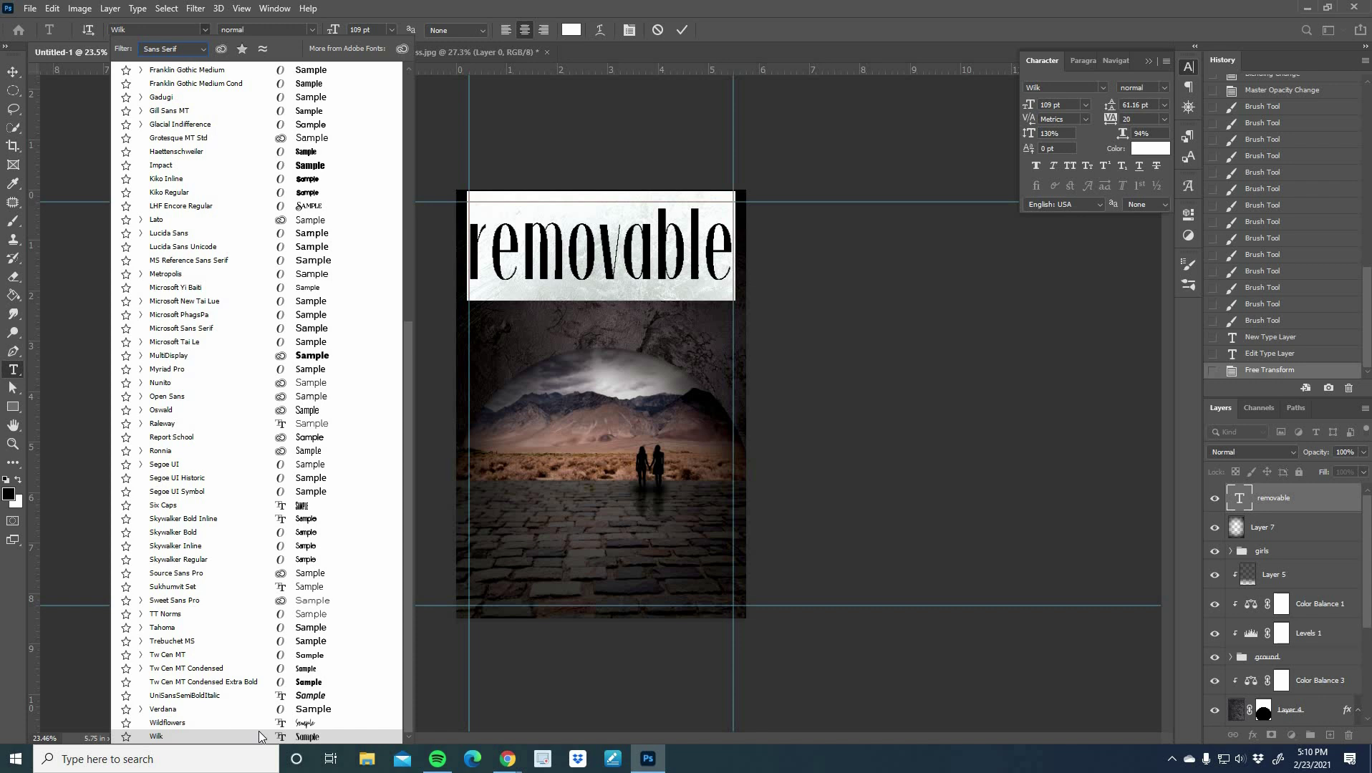
{"action": "scroll", "coordinate": [215, 229], "scroll_direction": "up", "scroll_amount": 10}
{"action": "left_click", "coordinate": [186, 244]}
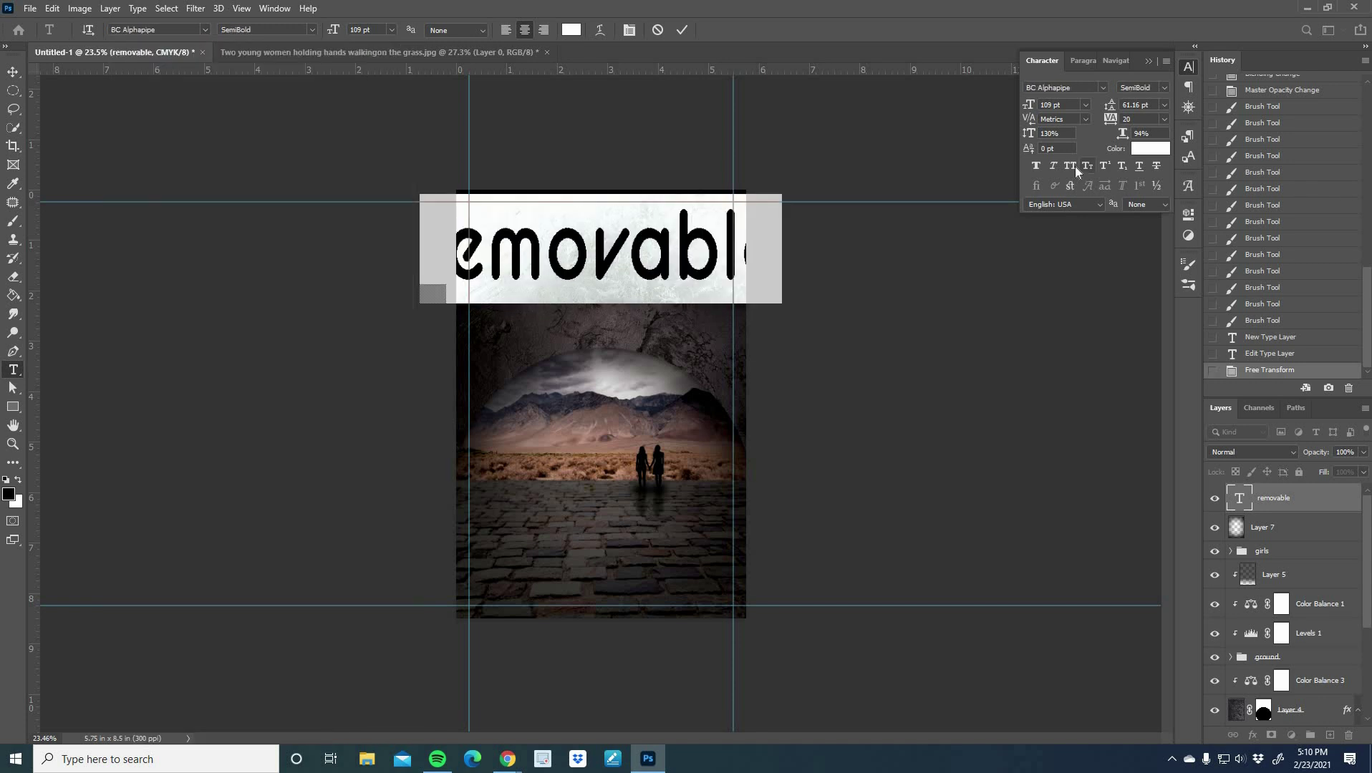
{"action": "left_click", "coordinate": [1070, 166]}
{"action": "left_click", "coordinate": [172, 29]}
{"action": "left_click", "coordinate": [289, 360]}
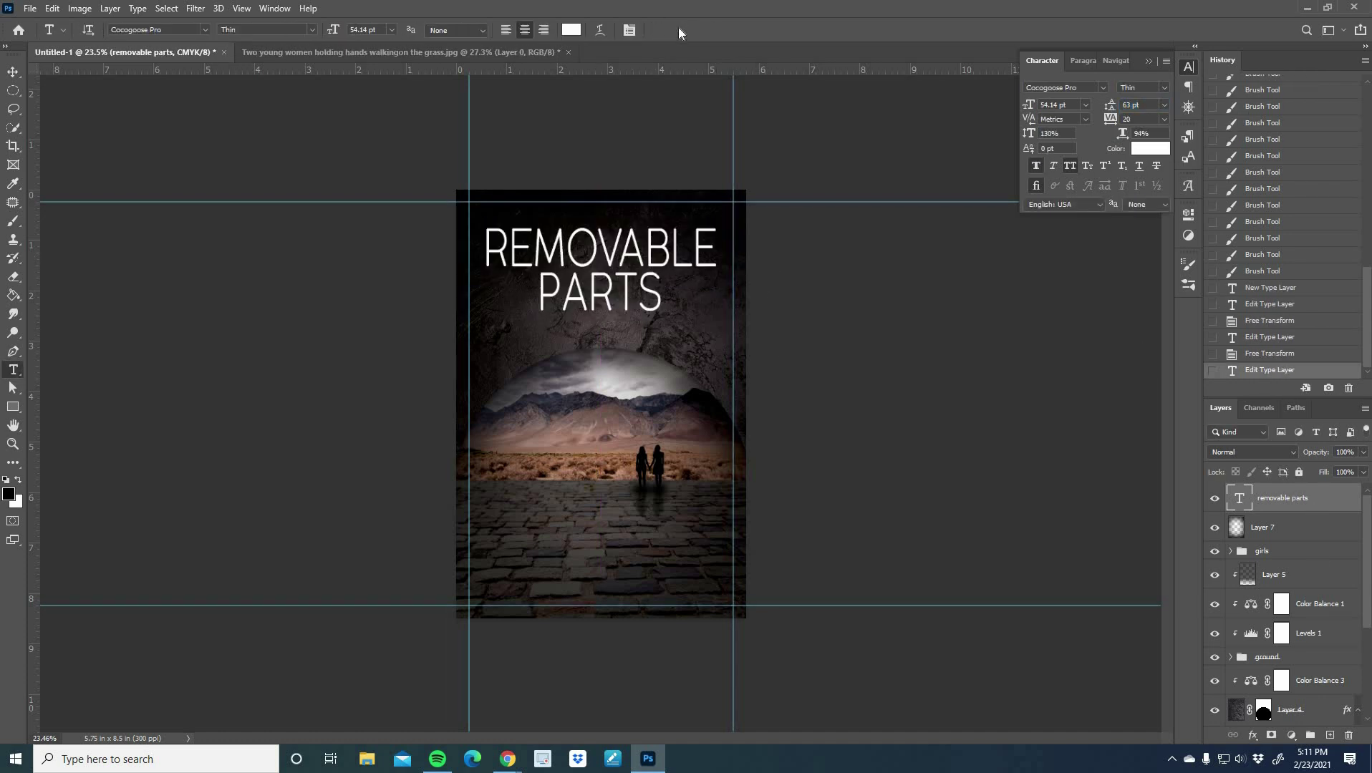
Set the line spacing of the REMOVABLE PARTS title to 70 pt.
{"action": "key", "text": "v"}
{"action": "left_click", "coordinate": [1115, 61]}
{"action": "left_click_drag", "start_coordinate": [1062, 203], "coordinate": [1066, 204]}
{"action": "double_click", "coordinate": [1239, 498]}
{"action": "left_click", "coordinate": [1042, 61]}
{"action": "left_click", "coordinate": [1110, 105]}
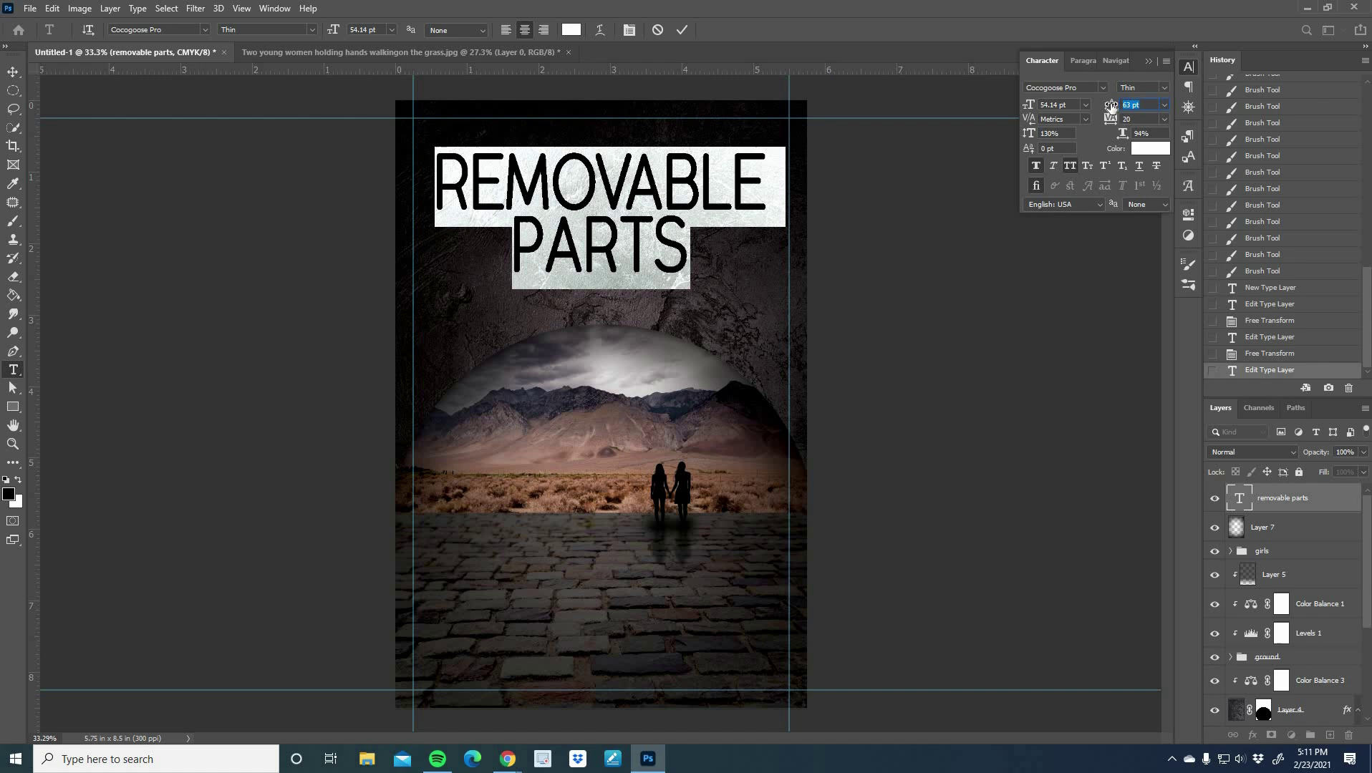
{"action": "left_click_drag", "start_coordinate": [1111, 106], "coordinate": [1121, 105]}
{"action": "left_click", "coordinate": [682, 29]}
Duplicate the title layer, hide the original, and rasterize the copy.
{"action": "key", "text": "v"}
{"action": "key", "text": "ctrl+j"}
{"action": "left_click", "coordinate": [1214, 527]}
{"action": "right_click", "coordinate": [1315, 499]}
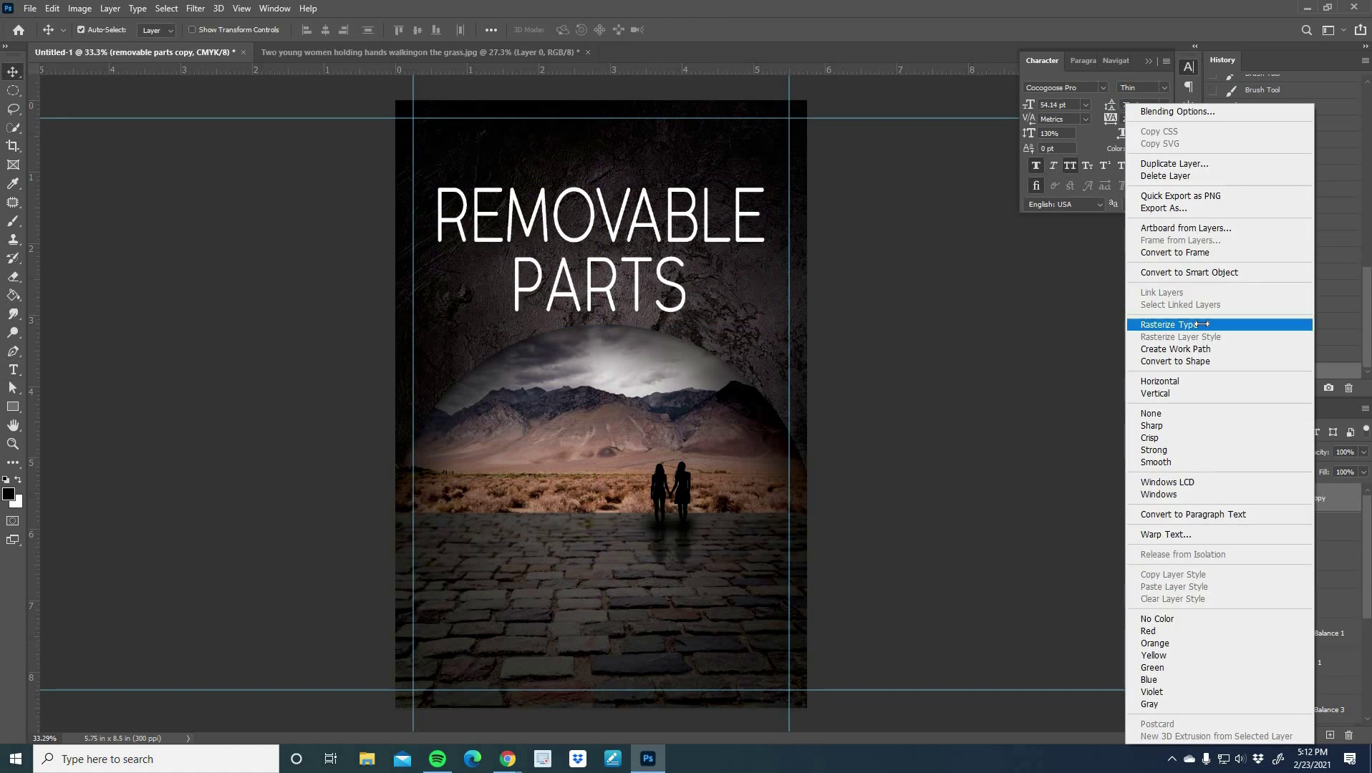
{"action": "left_click", "coordinate": [1207, 325]}
Apply a preset layer style with bevel, satin and drop shadows to the rasterized title copy.
{"action": "double_click", "coordinate": [1319, 499]}
{"action": "left_click", "coordinate": [1041, 409]}
{"action": "left_click", "coordinate": [1280, 294]}
{"action": "left_click", "coordinate": [1115, 61]}
{"action": "left_click_drag", "start_coordinate": [1071, 207], "coordinate": [1080, 208]}
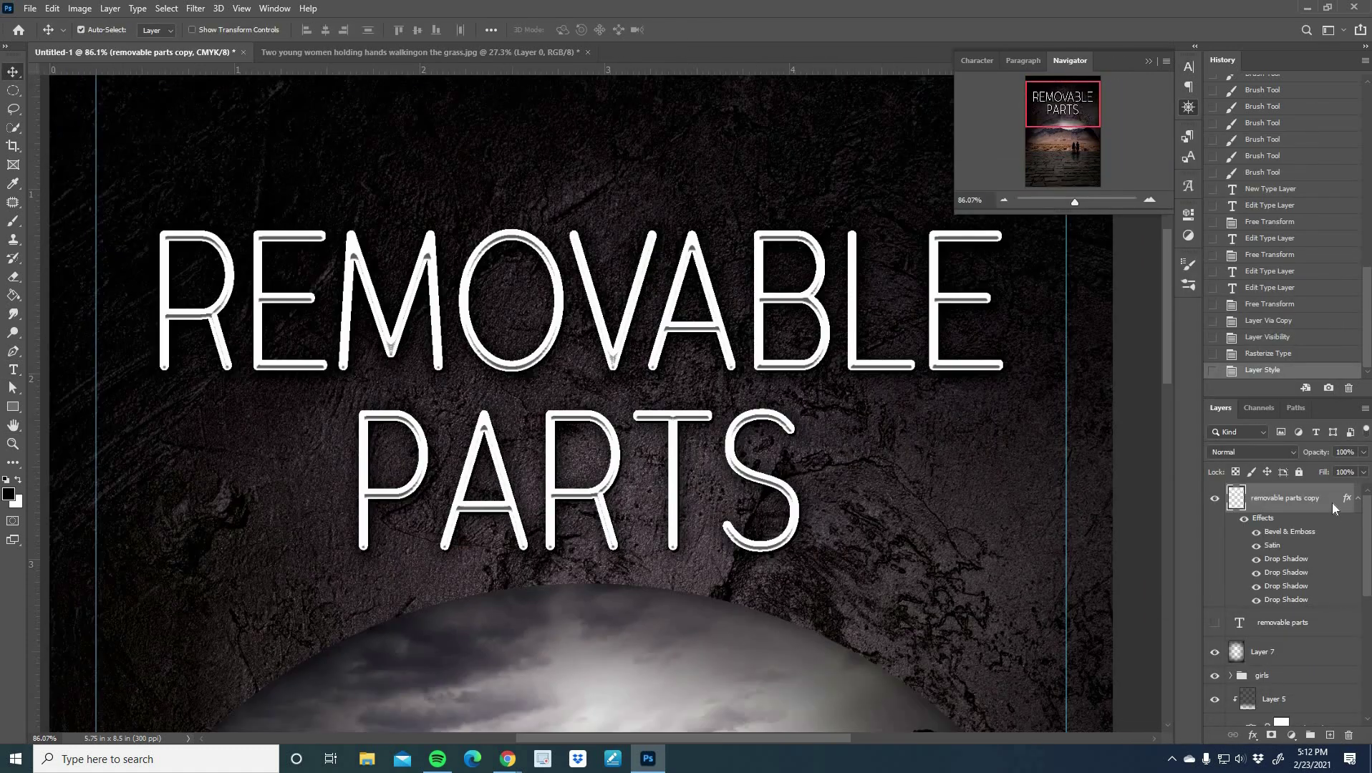
Try a larger bevel size on the title copy and a smart object conversion, undoing the conversion.
{"action": "double_click", "coordinate": [1288, 531]}
{"action": "left_click_drag", "start_coordinate": [1059, 380], "coordinate": [1098, 382]}
{"action": "left_click", "coordinate": [1279, 294]}
{"action": "right_click", "coordinate": [1304, 499]}
{"action": "left_click", "coordinate": [1198, 337]}
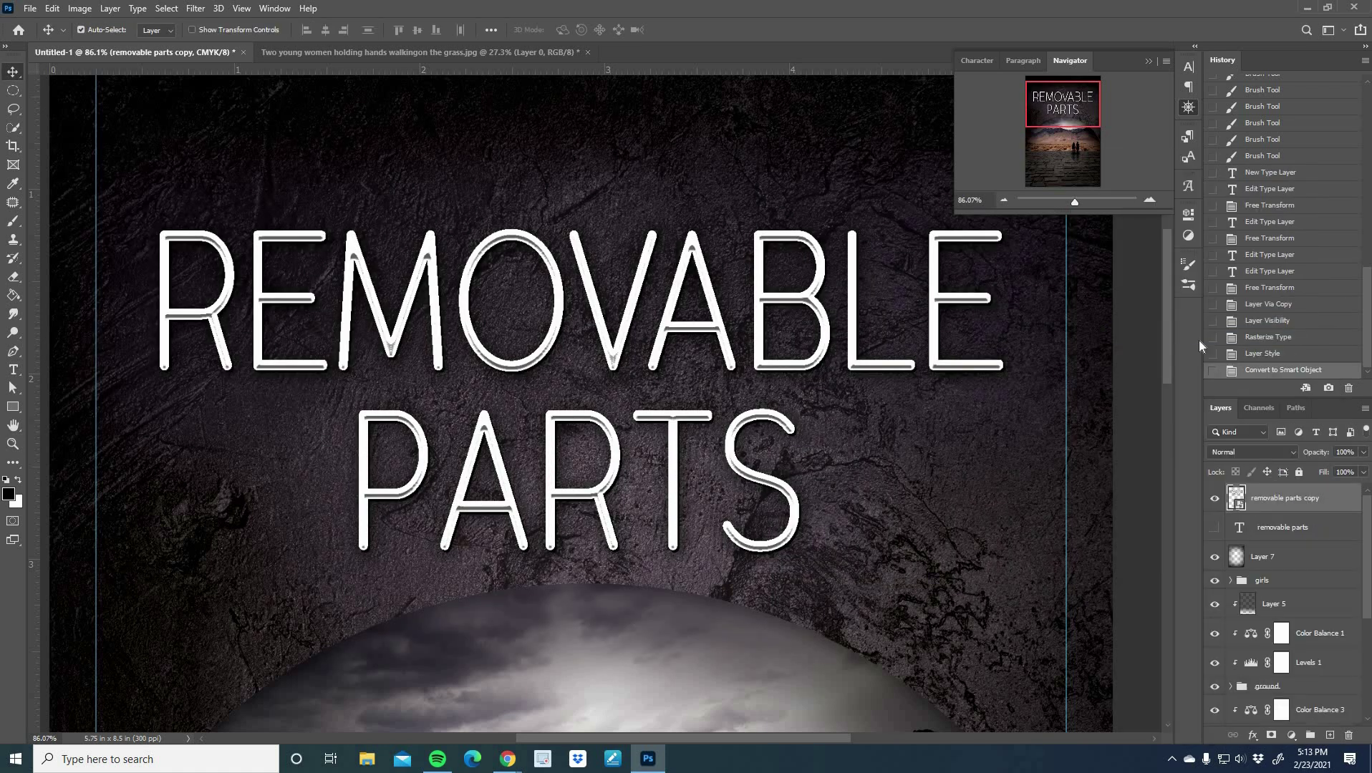
{"action": "key", "text": "ctrl+z"}
Set the title copy's Bevel & Emboss technique to Chisel Soft with a size of 54 px.
{"action": "double_click", "coordinate": [1321, 503]}
{"action": "left_click", "coordinate": [863, 332]}
{"action": "left_click", "coordinate": [1061, 335]}
{"action": "left_click", "coordinate": [1046, 368]}
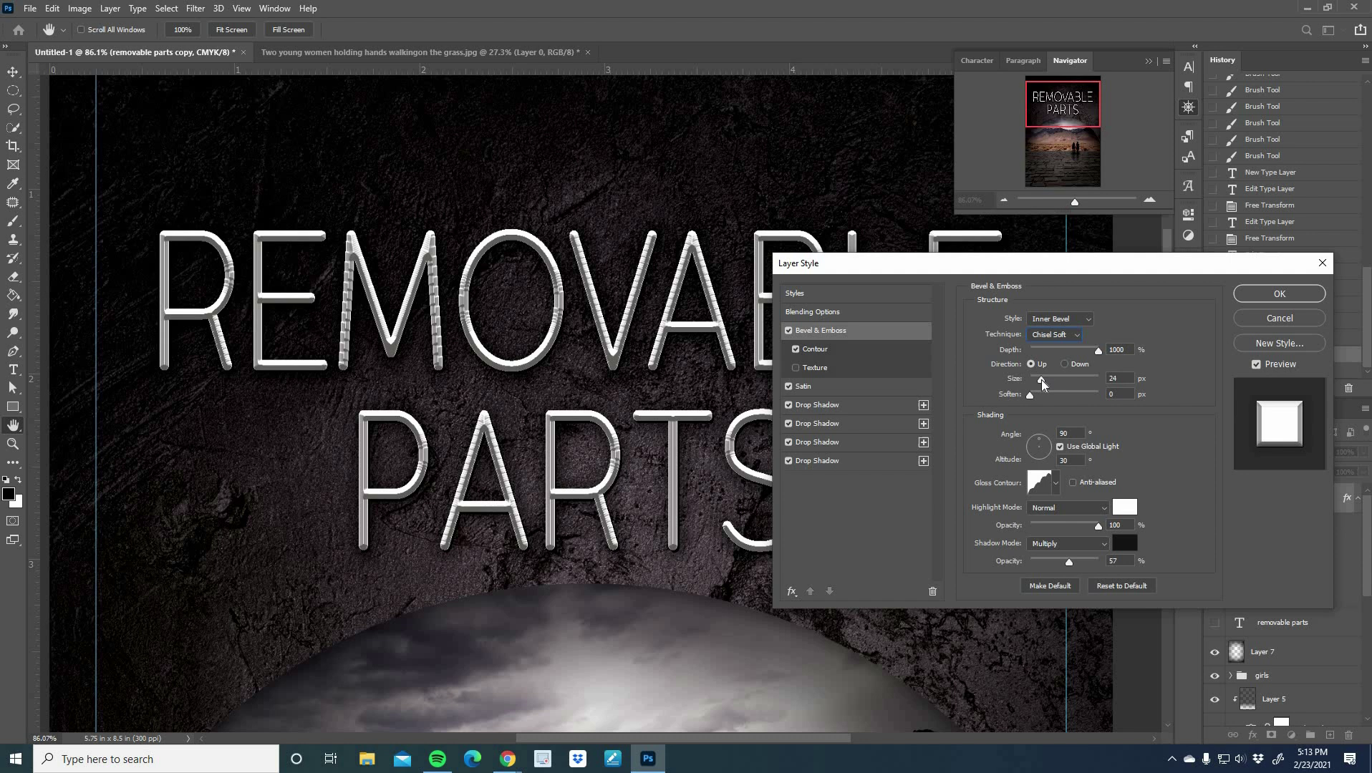
Choose an S-curve gloss contour for the title's bevel, keep Soften at 0 px, and apply the layer style.
{"action": "left_click", "coordinate": [1056, 483]}
{"action": "left_click", "coordinate": [1083, 541]}
{"action": "left_click", "coordinate": [1081, 518]}
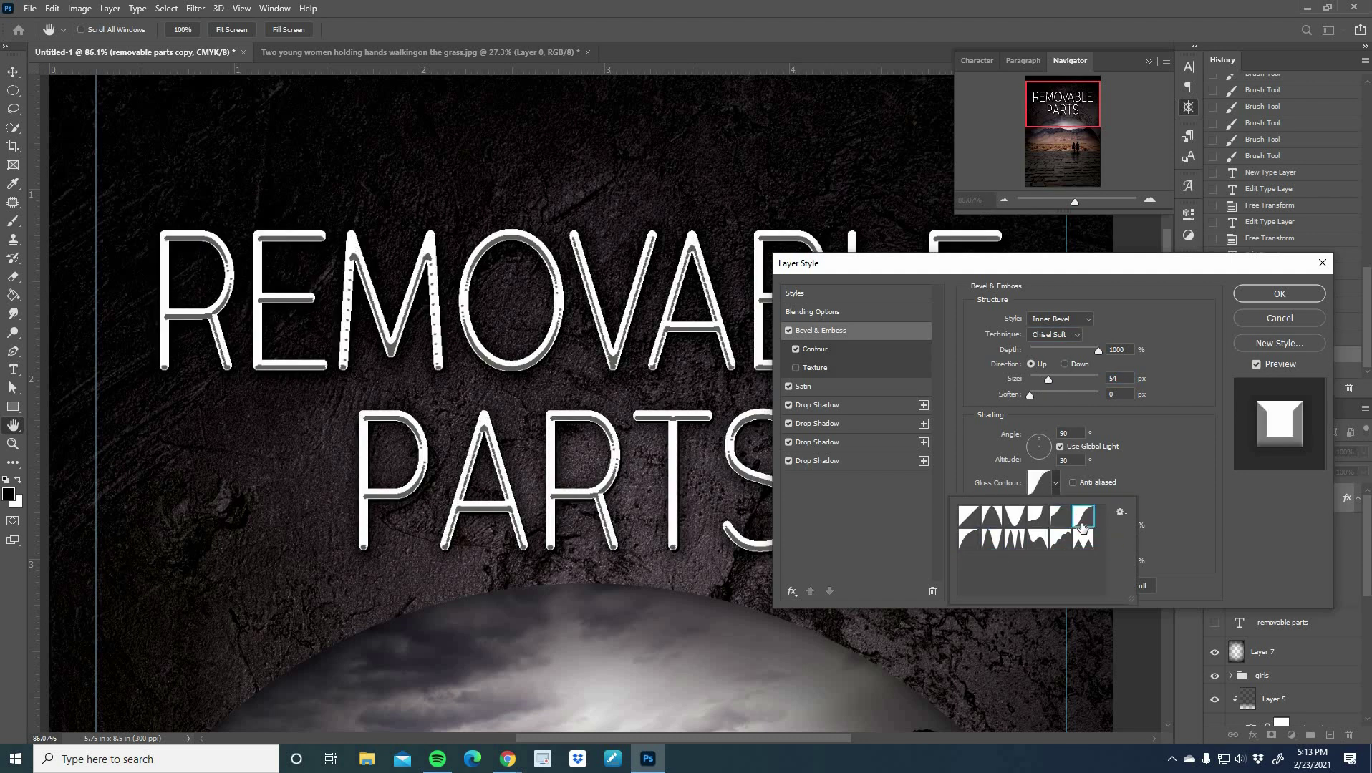
{"action": "left_click", "coordinate": [1057, 394]}
{"action": "left_click", "coordinate": [1031, 395]}
{"action": "left_click", "coordinate": [796, 350]}
{"action": "left_click", "coordinate": [794, 349]}
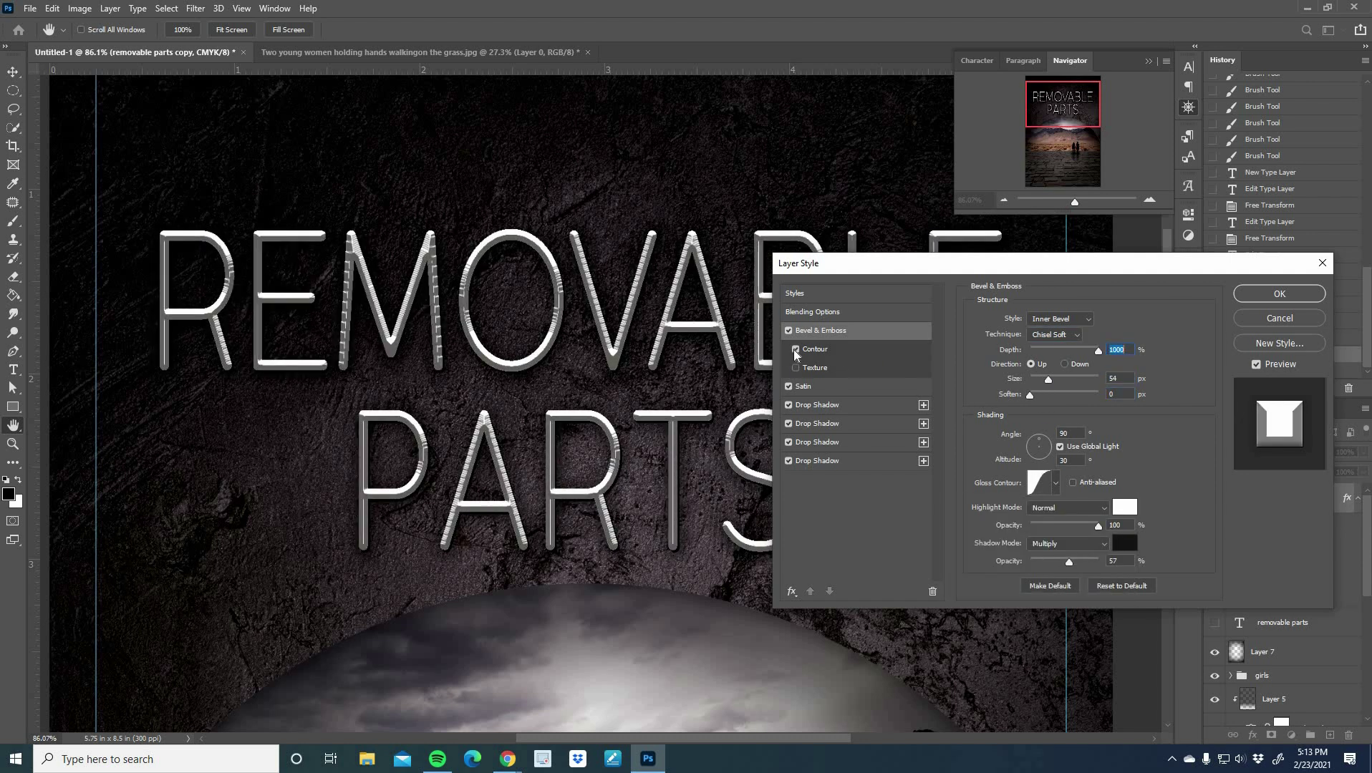
{"action": "left_click", "coordinate": [1287, 296]}
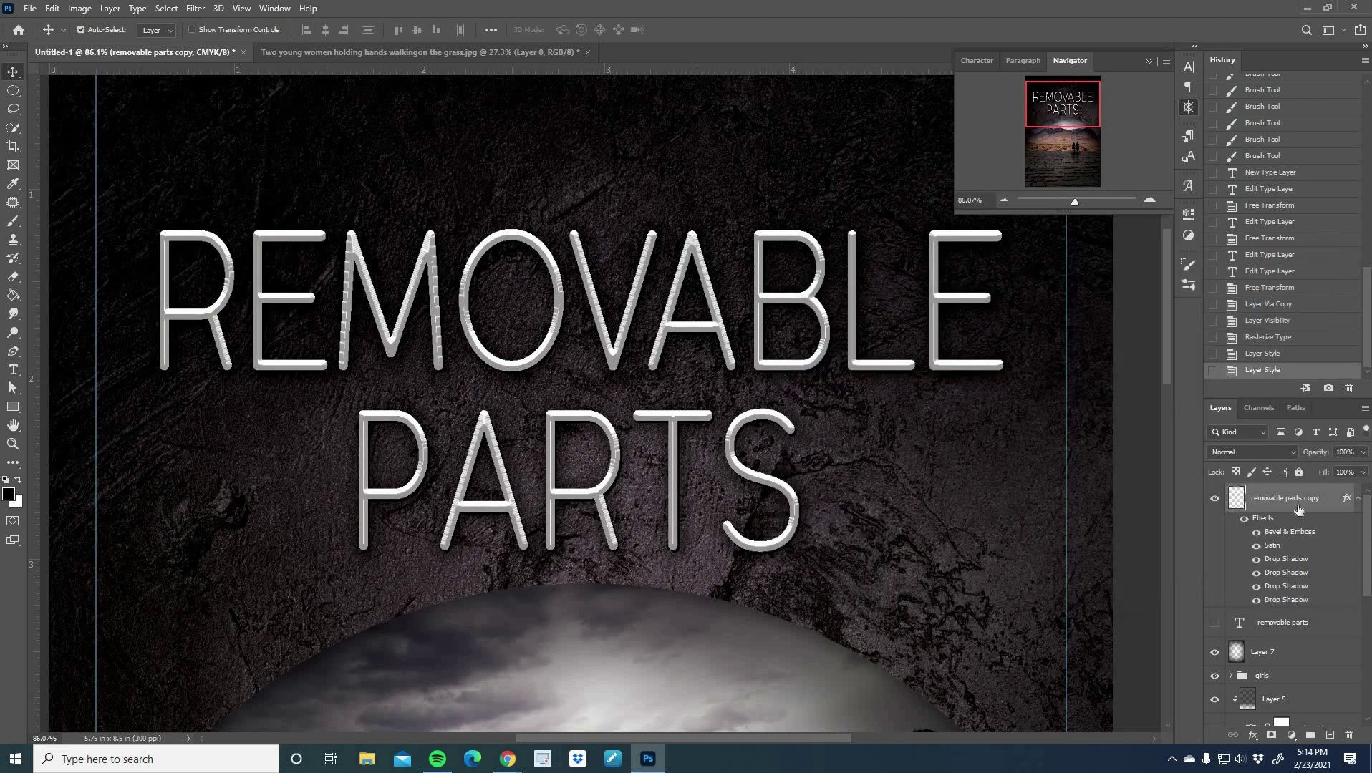
Copy the rasterized title's layer effects onto the original text layer and compare the two titles.
{"action": "left_click_drag", "start_coordinate": [1345, 631], "coordinate": [1346, 626]}
{"action": "left_click", "coordinate": [1214, 499]}
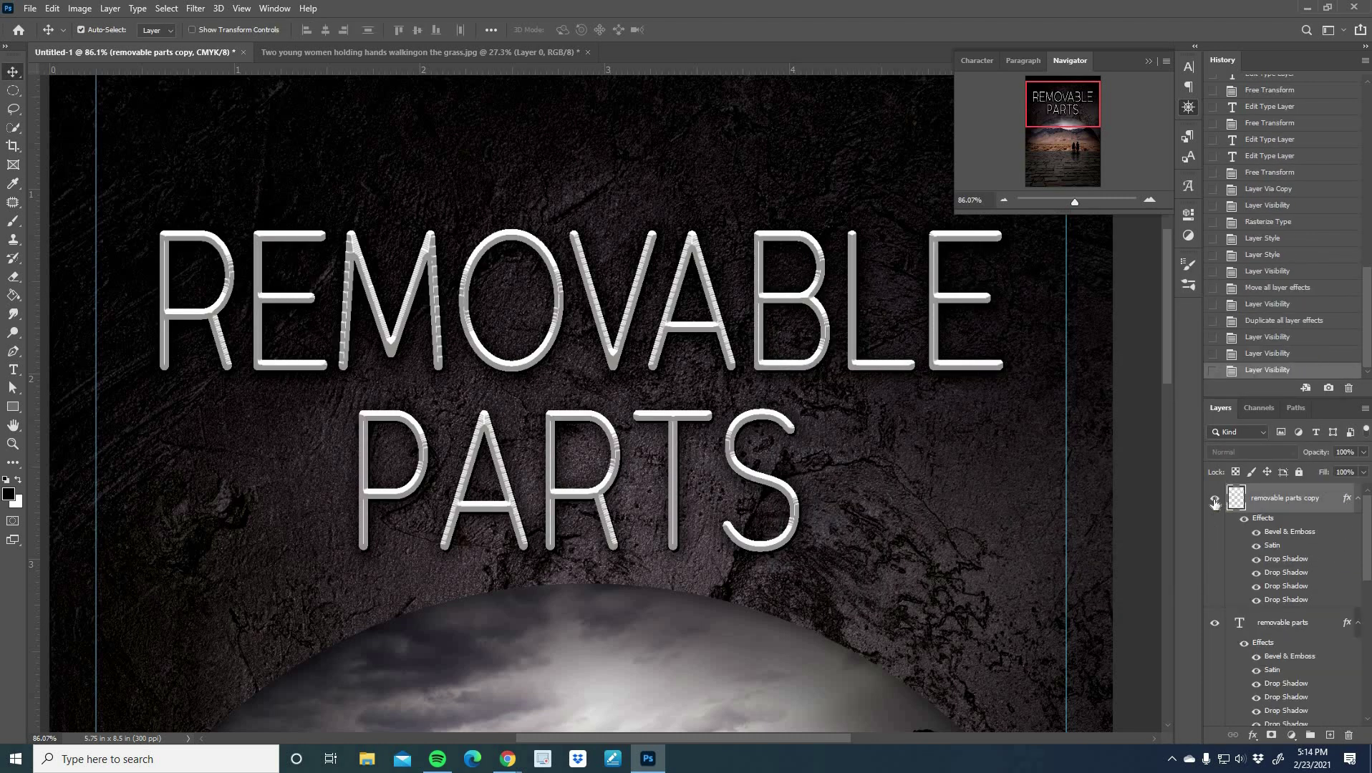
{"action": "right_click", "coordinate": [1306, 501]}
{"action": "key", "text": "Escape"}
Turn off faux bold on the title text copy and convert the layer to a shape.
{"action": "right_click", "coordinate": [1305, 508]}
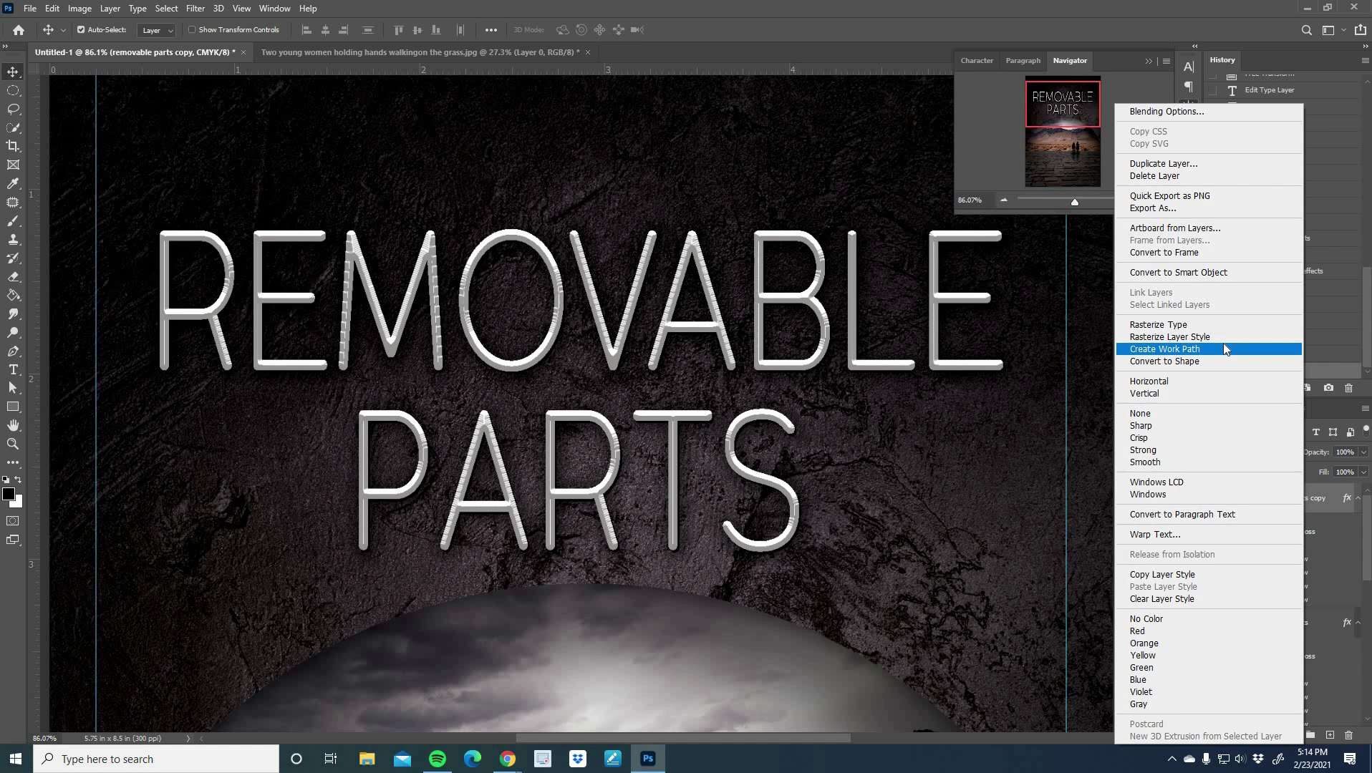
{"action": "left_click", "coordinate": [1225, 362]}
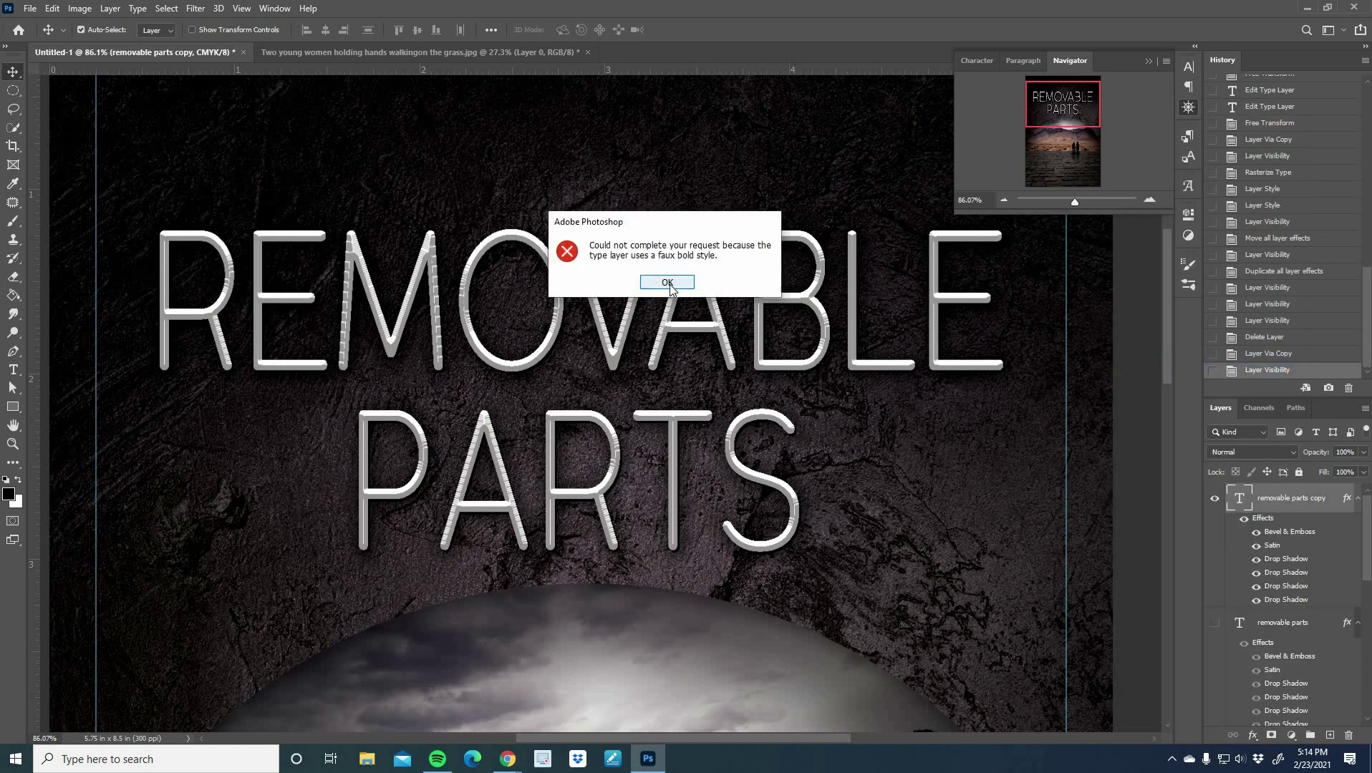
{"action": "double_click", "coordinate": [1239, 498]}
{"action": "left_click", "coordinate": [1188, 67]}
{"action": "left_click", "coordinate": [1036, 165]}
{"action": "left_click", "coordinate": [680, 30]}
{"action": "right_click", "coordinate": [1315, 501]}
{"action": "left_click", "coordinate": [1229, 362]}
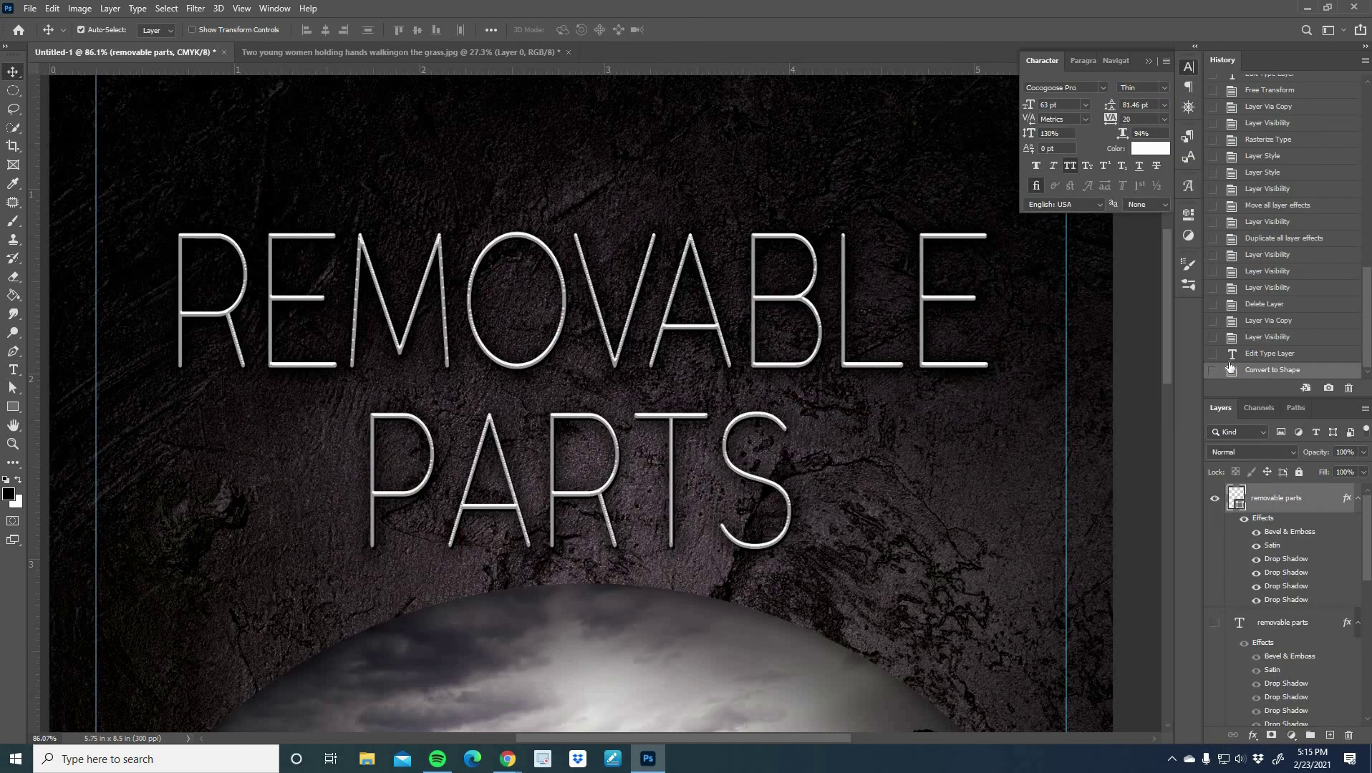
Try adding a white Stroke effect to the title shape, switching it off again before applying the style.
{"action": "double_click", "coordinate": [1316, 507]}
{"action": "left_click", "coordinate": [792, 591]}
{"action": "left_click", "coordinate": [1040, 334]}
{"action": "left_click", "coordinate": [1038, 345]}
{"action": "left_click", "coordinate": [1006, 422]}
{"action": "left_click", "coordinate": [908, 365]}
{"action": "left_click", "coordinate": [1228, 355]}
{"action": "left_click", "coordinate": [789, 387]}
{"action": "left_click", "coordinate": [1247, 296]}
Show the original text title in place of the shape, change its font to Lato Light, and duplicate the layer.
{"action": "left_click", "coordinate": [1213, 499]}
{"action": "left_click", "coordinate": [1214, 622]}
{"action": "double_click", "coordinate": [1239, 621]}
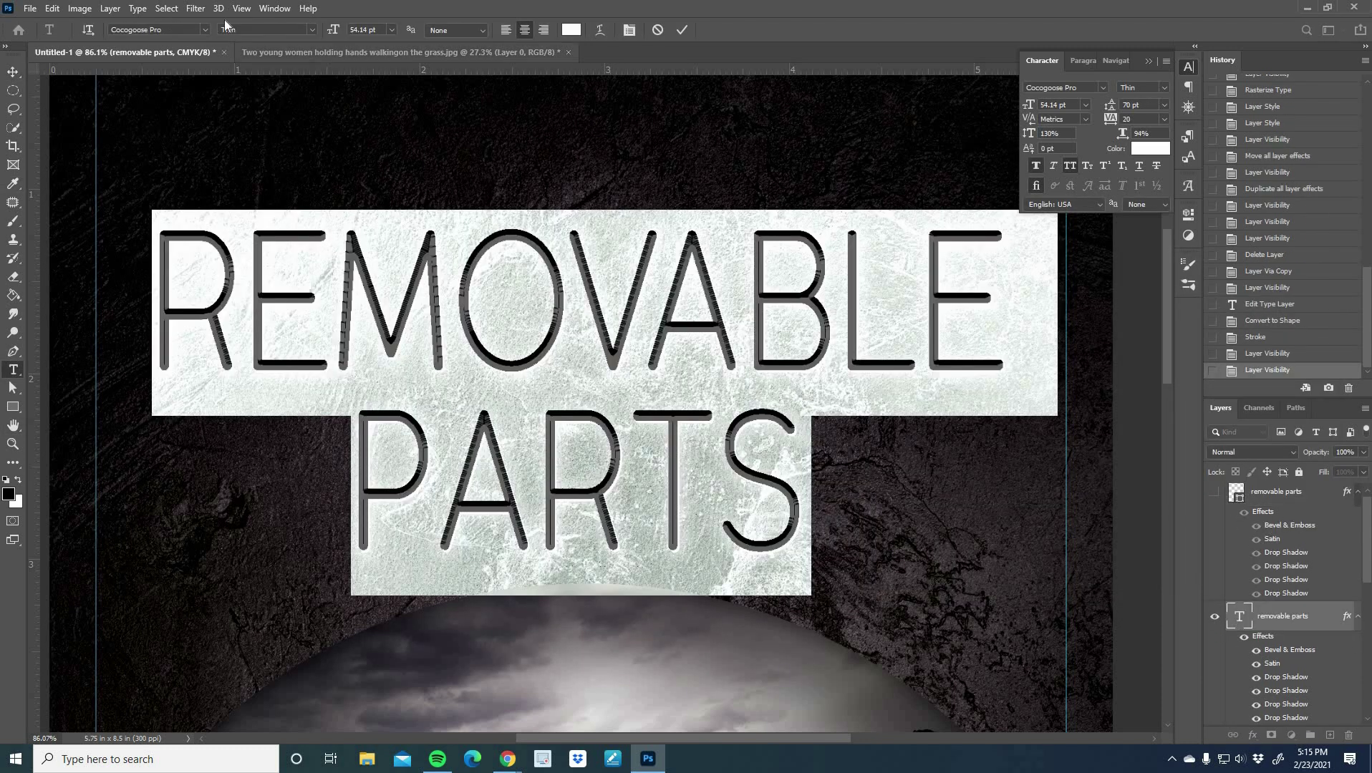
{"action": "left_click", "coordinate": [206, 29]}
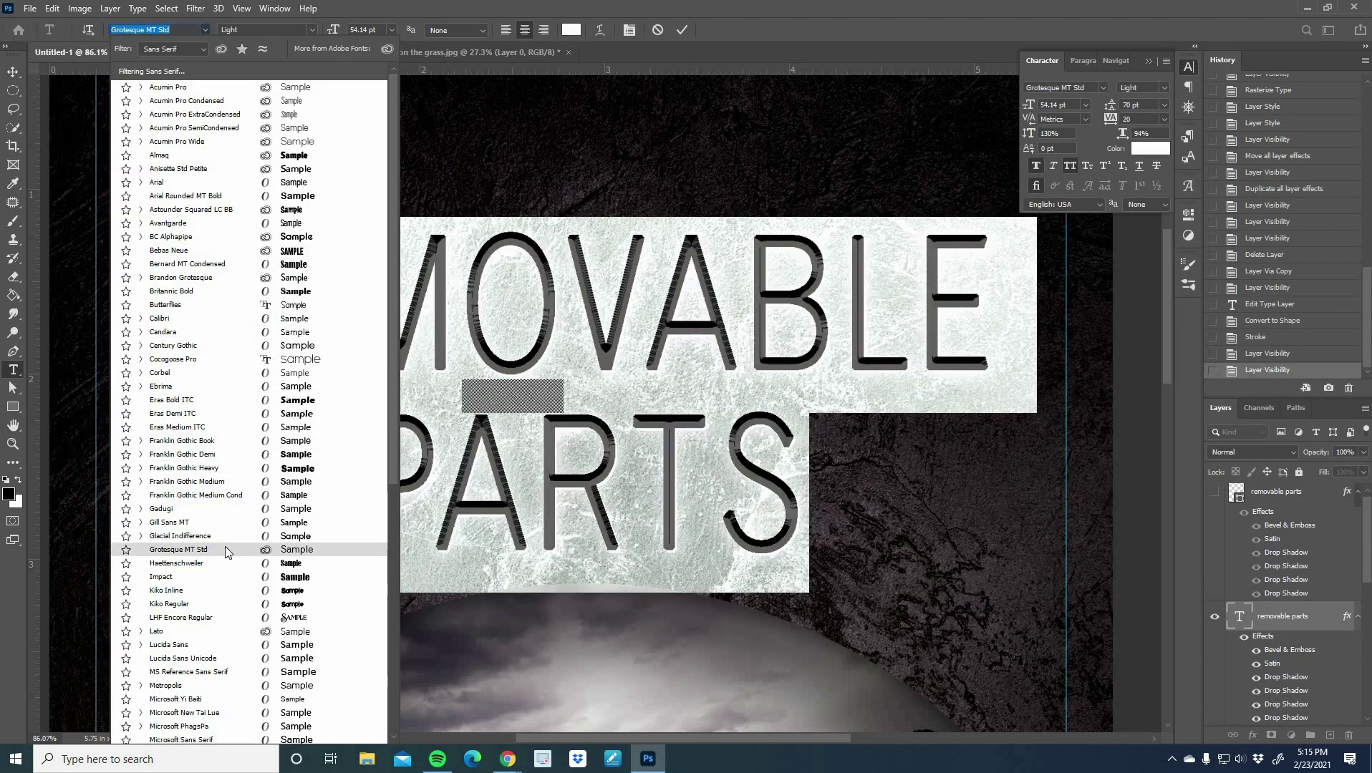
{"action": "left_click", "coordinate": [226, 631]}
{"action": "left_click", "coordinate": [674, 512]}
{"action": "left_click", "coordinate": [682, 29]}
{"action": "key", "text": "ctrl+j"}
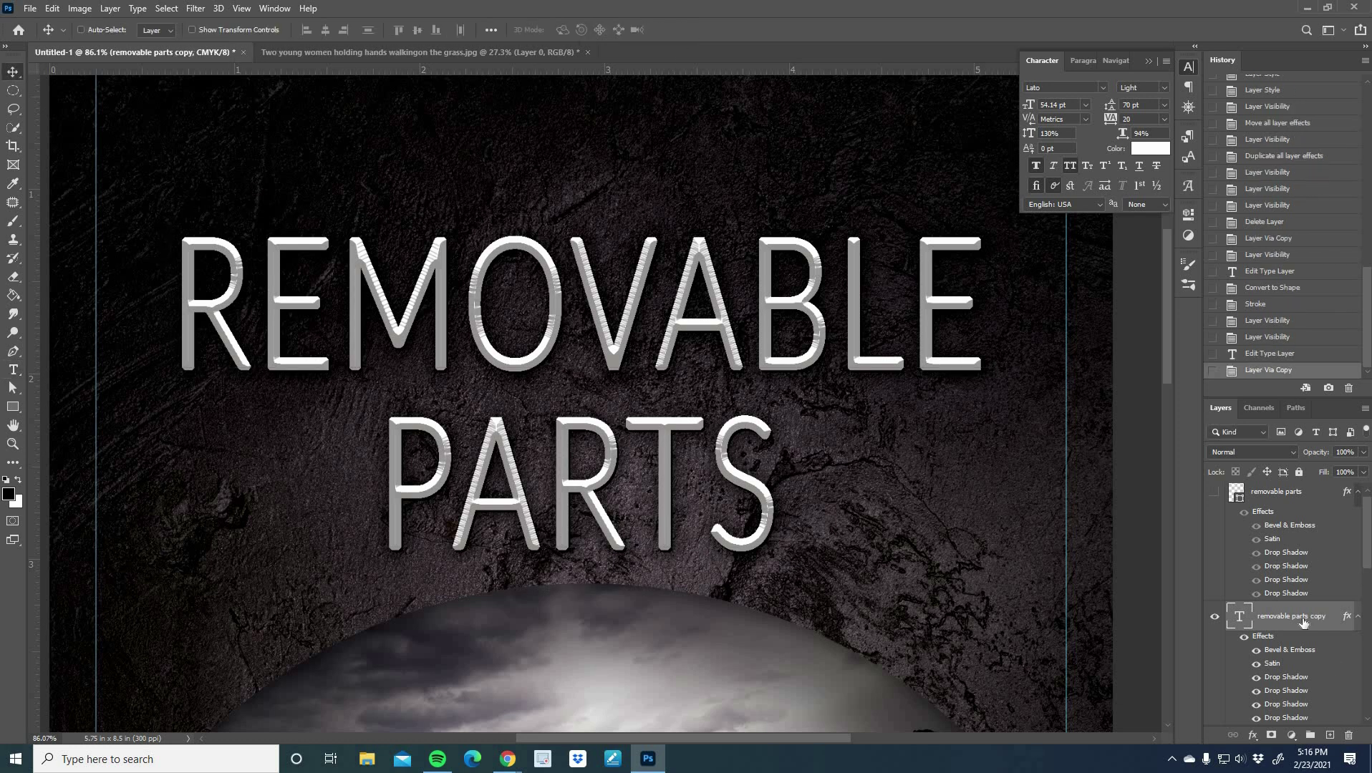
Hide the original title text layer and try rasterizing the title copy, undoing the rasterization.
{"action": "scroll", "coordinate": [1303, 620], "scroll_direction": "down", "scroll_amount": 3}
{"action": "left_click", "coordinate": [1214, 618]}
{"action": "scroll", "coordinate": [1274, 616], "scroll_direction": "up", "scroll_amount": 3}
{"action": "right_click", "coordinate": [1286, 616]}
{"action": "left_click", "coordinate": [1192, 326]}
{"action": "key", "text": "ctrl+z"}
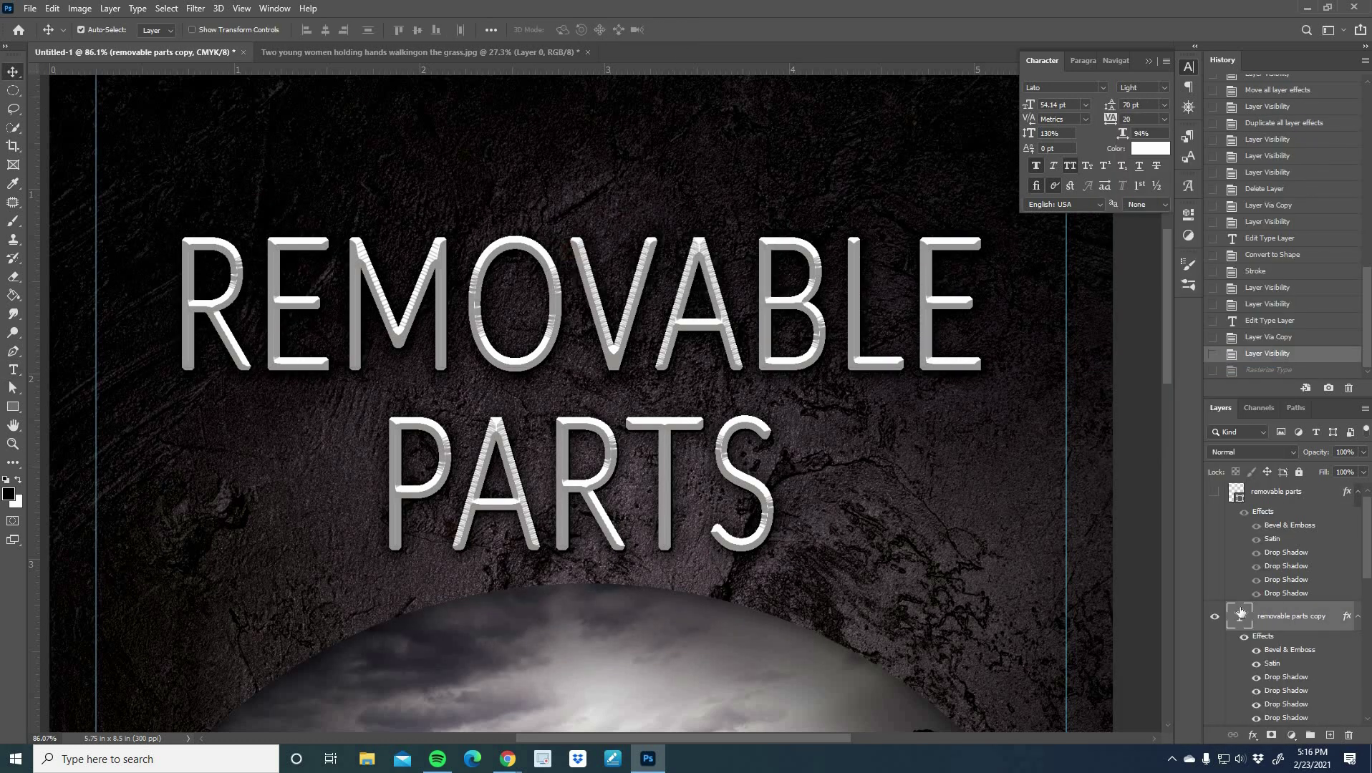
Turn off faux bold on the title text and try converting the layer to a shape.
{"action": "left_click", "coordinate": [1036, 165]}
{"action": "right_click", "coordinate": [1276, 618]}
{"action": "left_click", "coordinate": [1172, 362]}
{"action": "right_click", "coordinate": [1313, 625]}
{"action": "key", "text": "Escape"}
{"action": "key", "text": "ctrl+z"}
Try converting the title to a smart object, undo that, and convert the text layer to a shape instead.
{"action": "right_click", "coordinate": [1303, 622]}
{"action": "left_click", "coordinate": [1196, 273]}
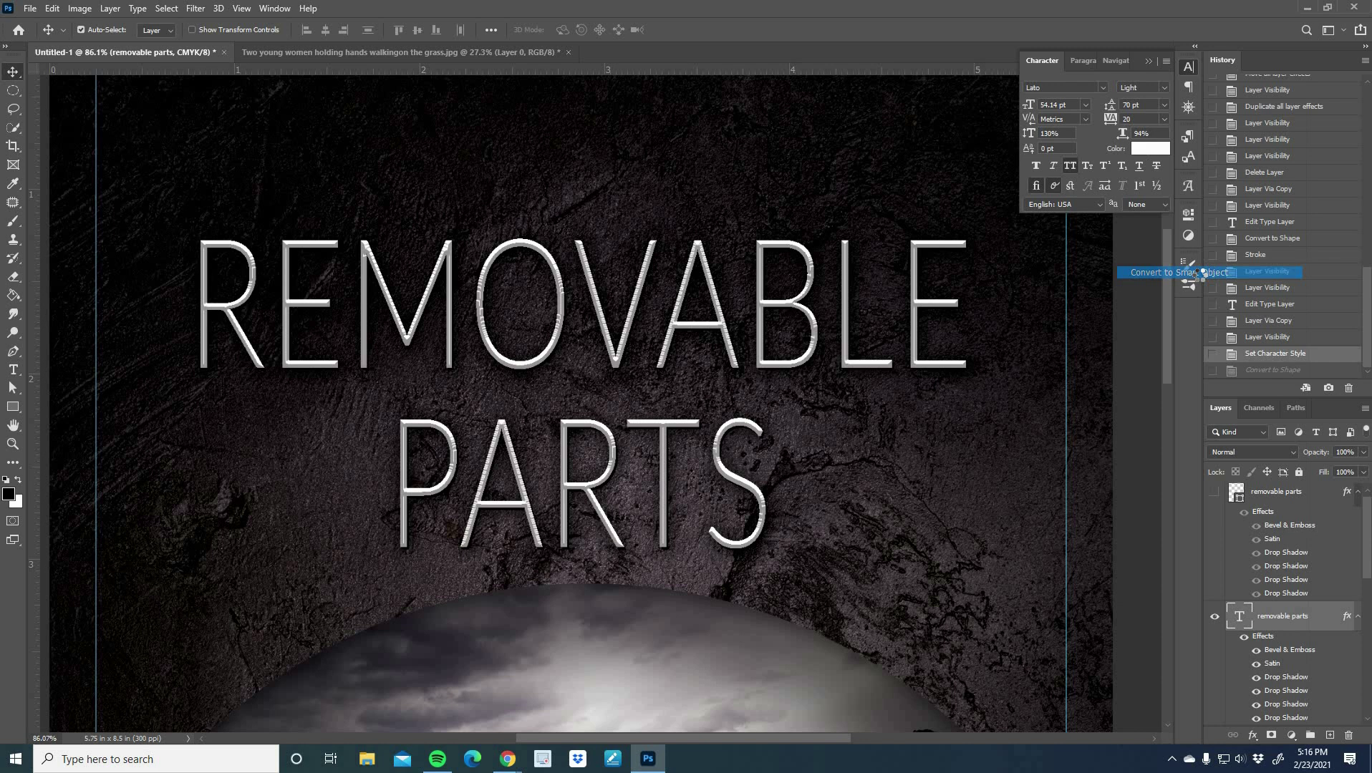
{"action": "key", "text": "ctrl+z"}
{"action": "right_click", "coordinate": [1304, 621]}
{"action": "left_click", "coordinate": [1206, 364]}
Try different gloss contour presets in the title shape's Bevel & Emboss effect.
{"action": "double_click", "coordinate": [1292, 650]}
{"action": "left_click", "coordinate": [1055, 484]}
{"action": "left_click", "coordinate": [1014, 540]}
{"action": "left_click", "coordinate": [1037, 540]}
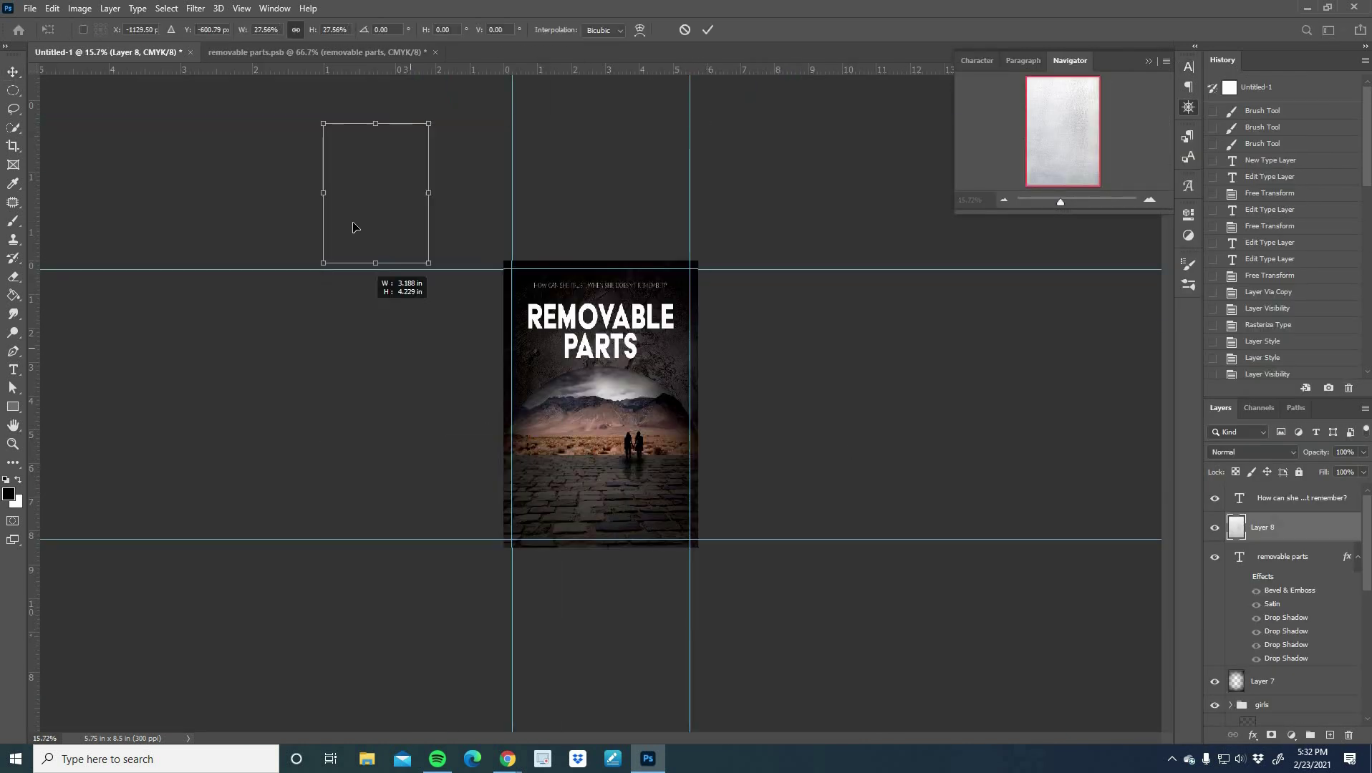
Place the metallic texture layer over the title area of the cover.
{"action": "left_click_drag", "start_coordinate": [355, 226], "coordinate": [584, 361]}
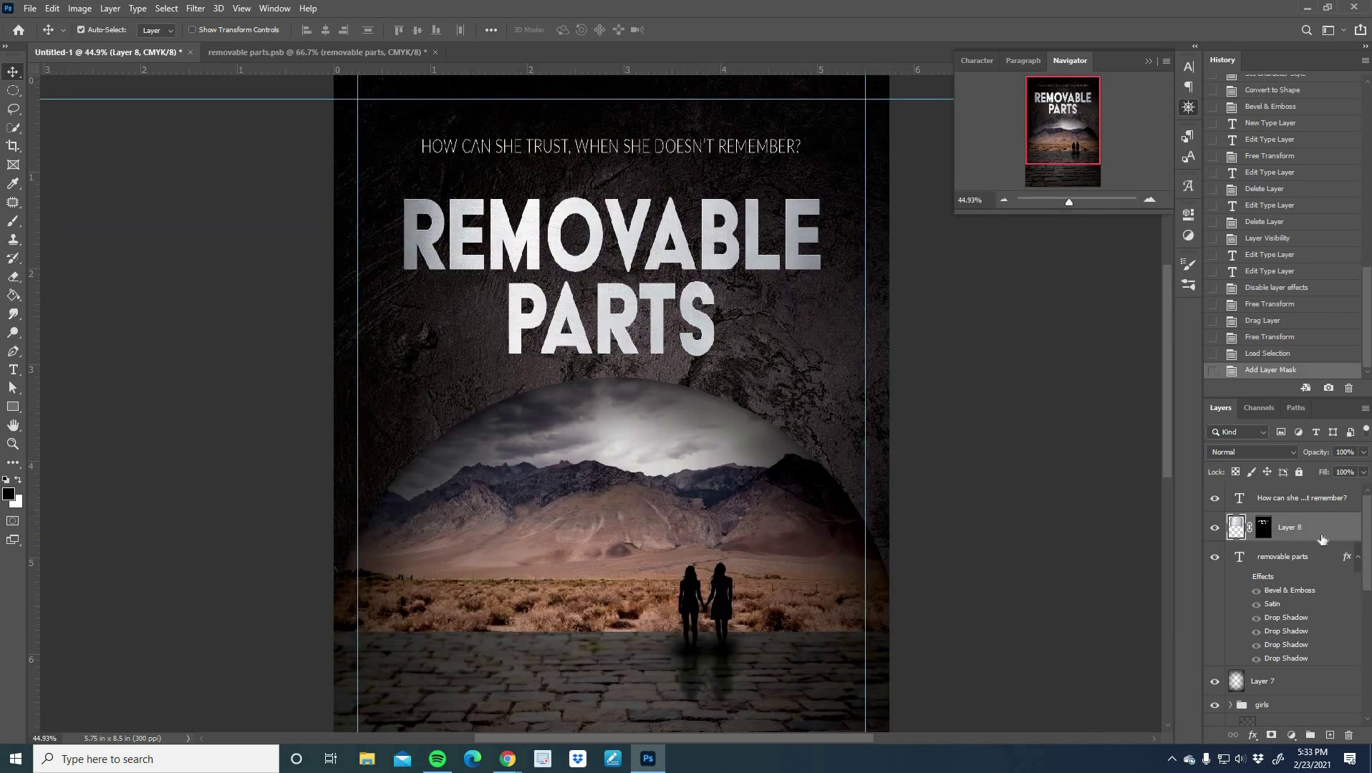
Reduce the textured title's Bevel & Emboss size, lower its depth to 11%, and set the highlight colour to purple 9458a5.
{"action": "left_click_drag", "start_coordinate": [1099, 378], "coordinate": [1036, 377]}
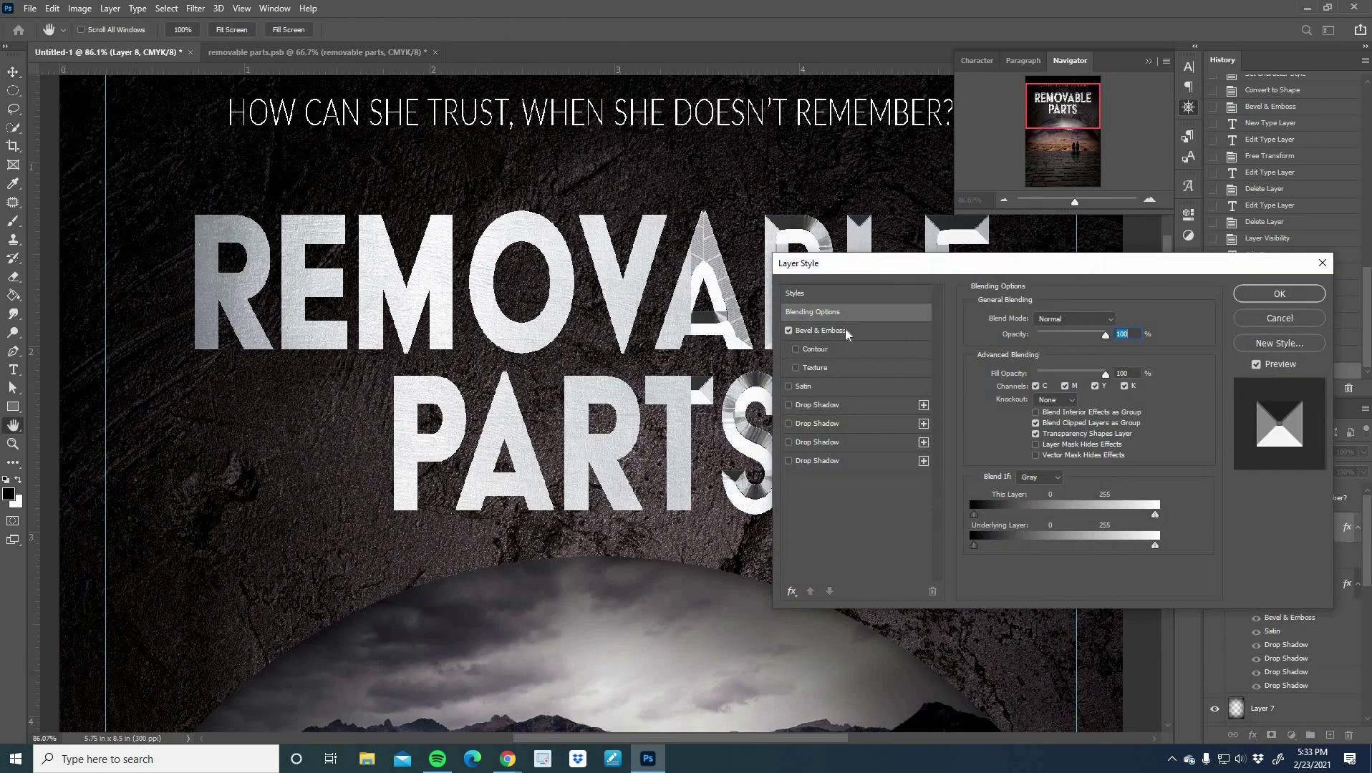
{"action": "left_click_drag", "start_coordinate": [1098, 349], "coordinate": [1031, 350]}
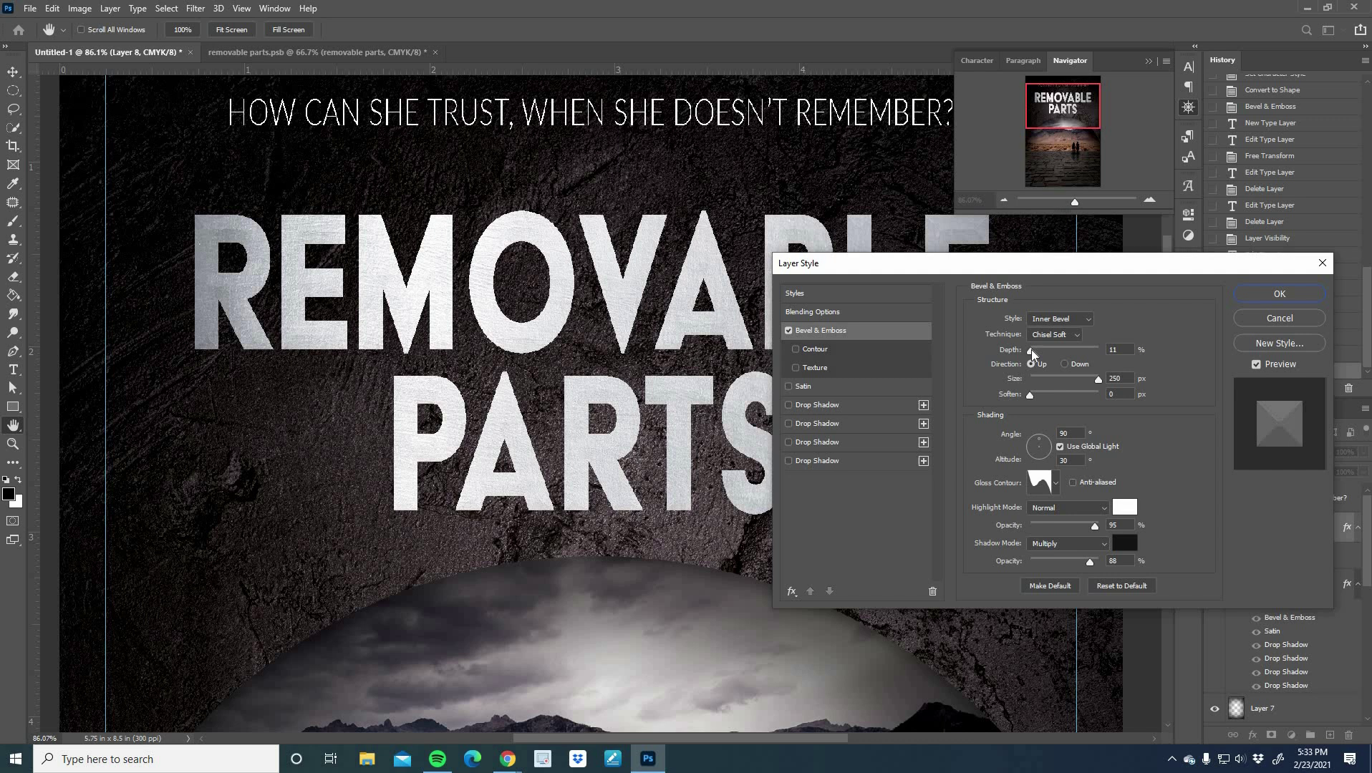
{"action": "left_click", "coordinate": [1124, 507]}
{"action": "left_click", "coordinate": [990, 424]}
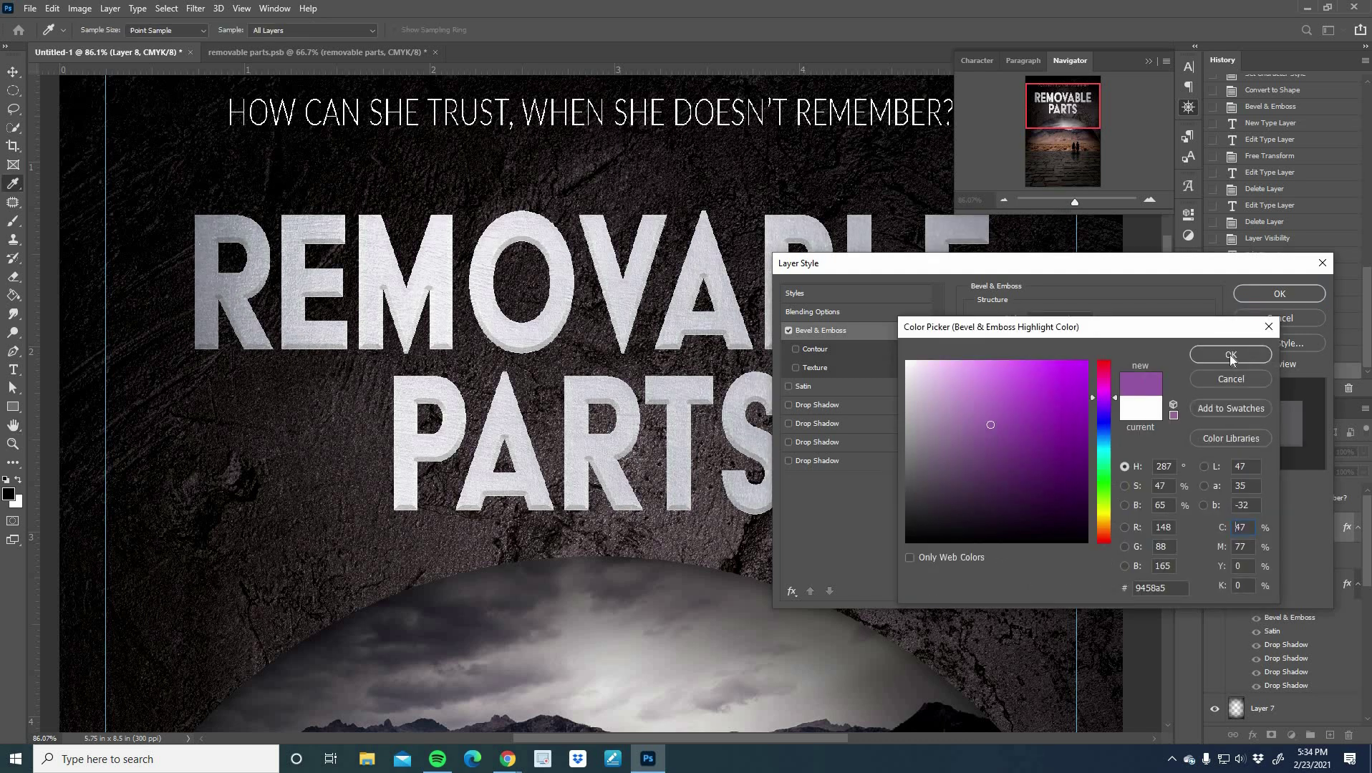
{"action": "left_click", "coordinate": [1230, 355]}
Review the bevel's Contour settings and increase the choke of the textured title's Inner Shadow.
{"action": "left_click", "coordinate": [814, 348]}
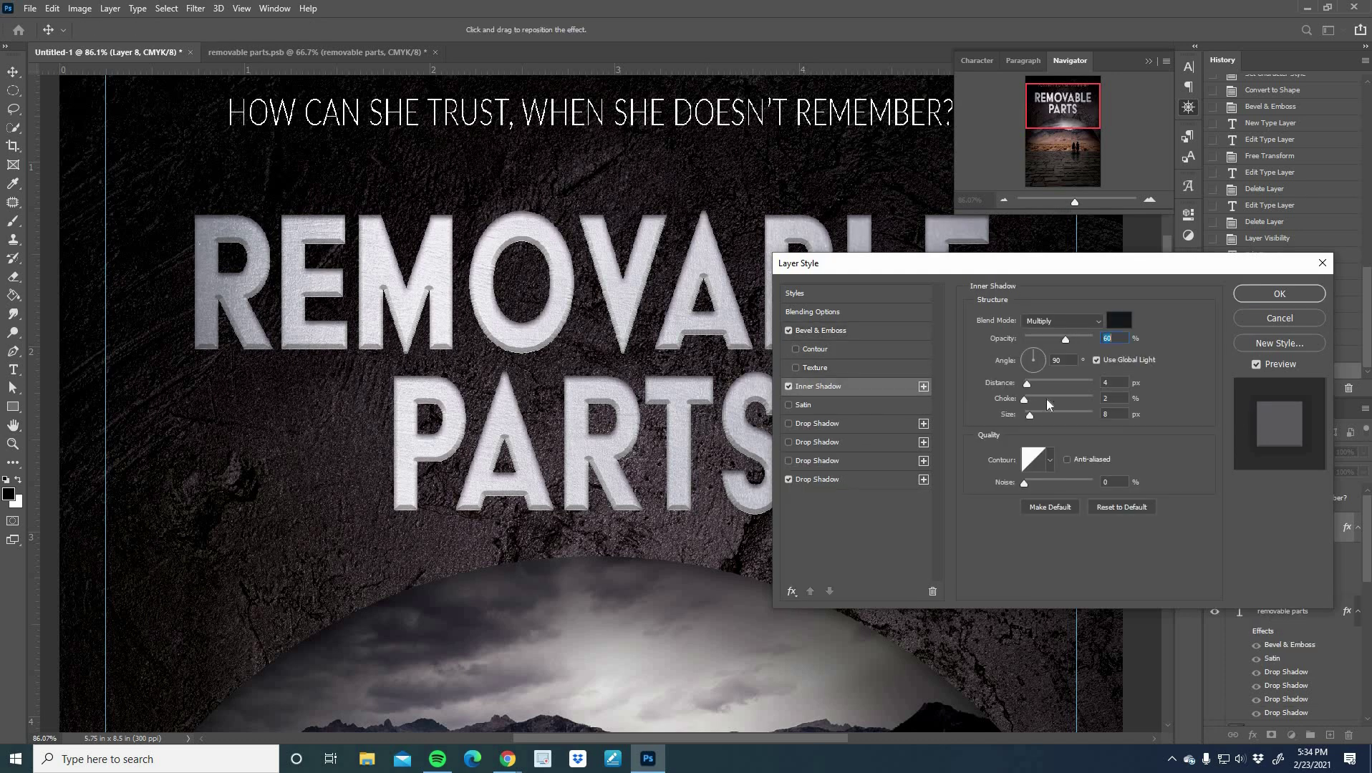
{"action": "left_click_drag", "start_coordinate": [1046, 399], "coordinate": [1095, 398]}
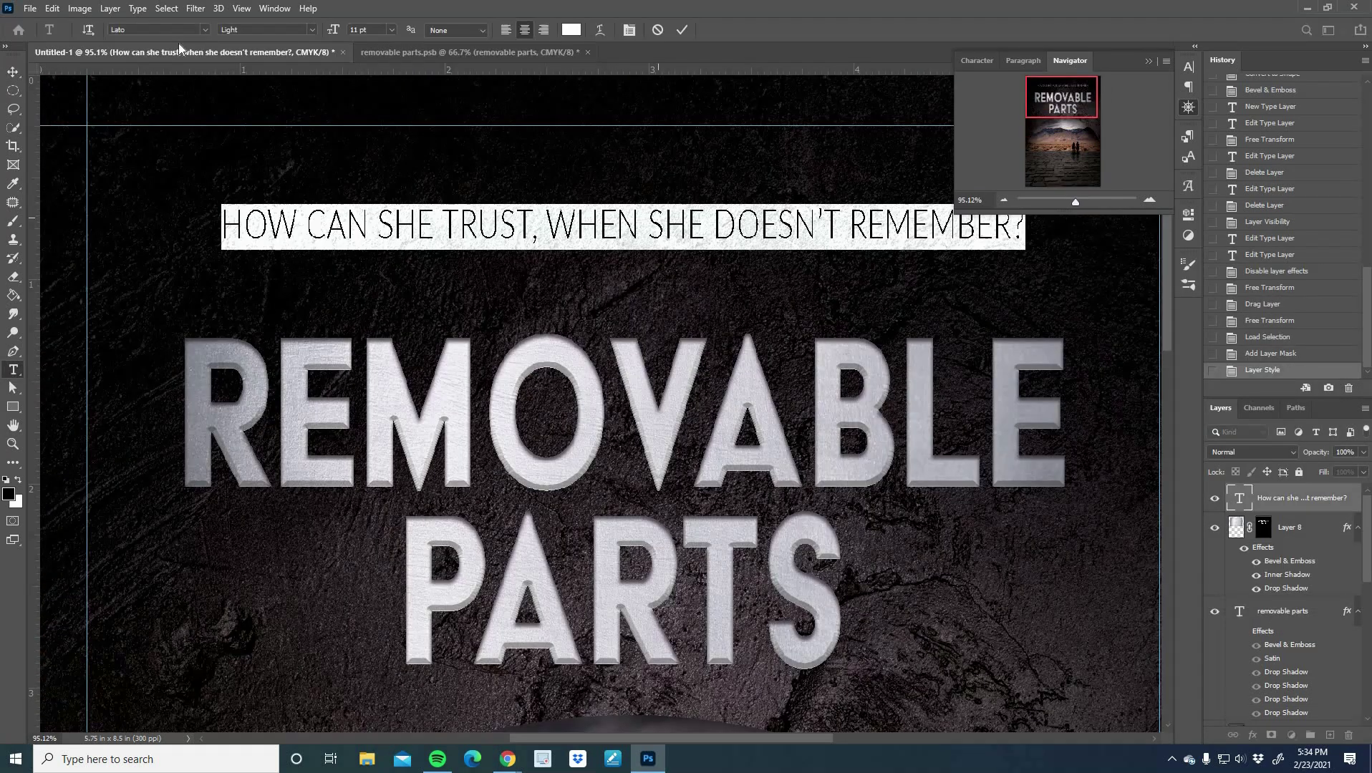
Change the tagline font to Acier BAT and adjust its size to span the width of the title.
{"action": "left_click", "coordinate": [157, 29]}
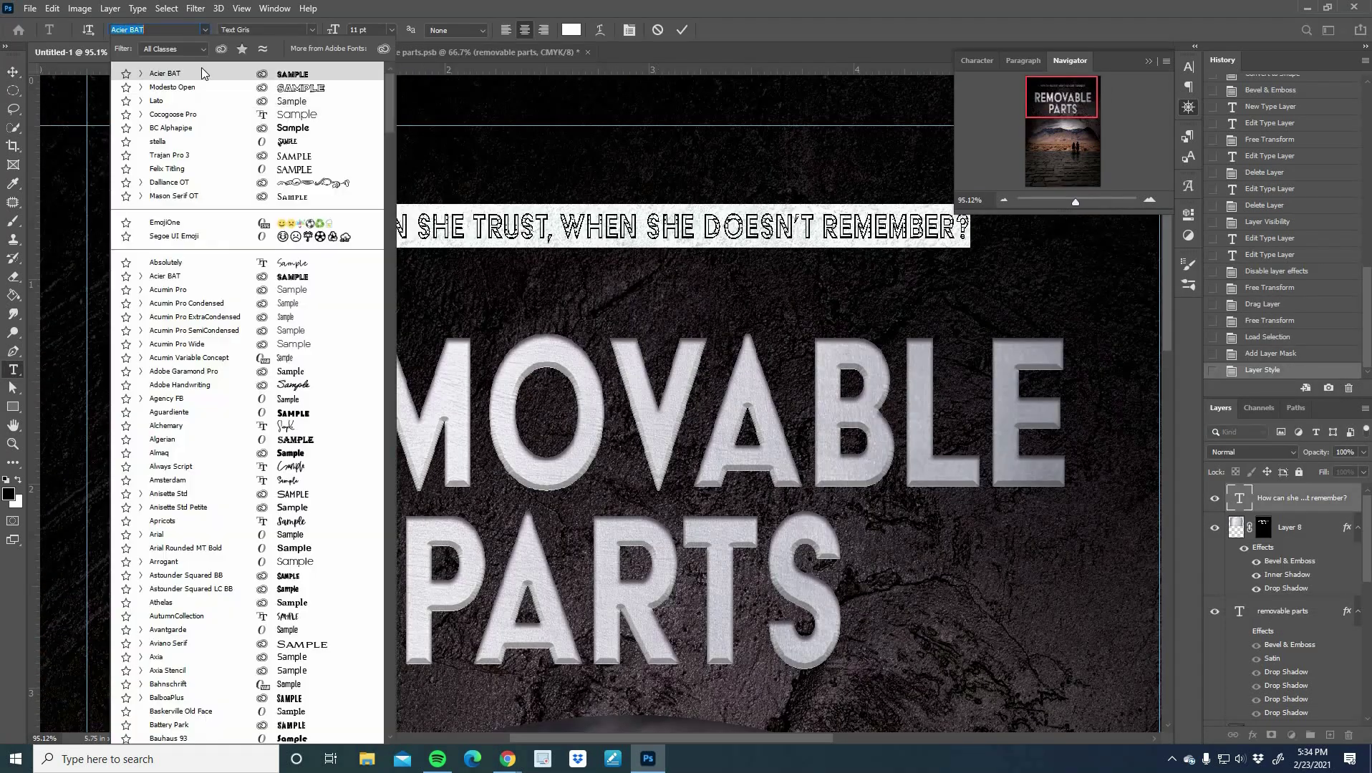
{"action": "left_click", "coordinate": [1032, 105]}
{"action": "left_click_drag", "start_coordinate": [1032, 105], "coordinate": [1028, 106]}
{"action": "left_click", "coordinate": [13, 73]}
{"action": "left_click", "coordinate": [1188, 107]}
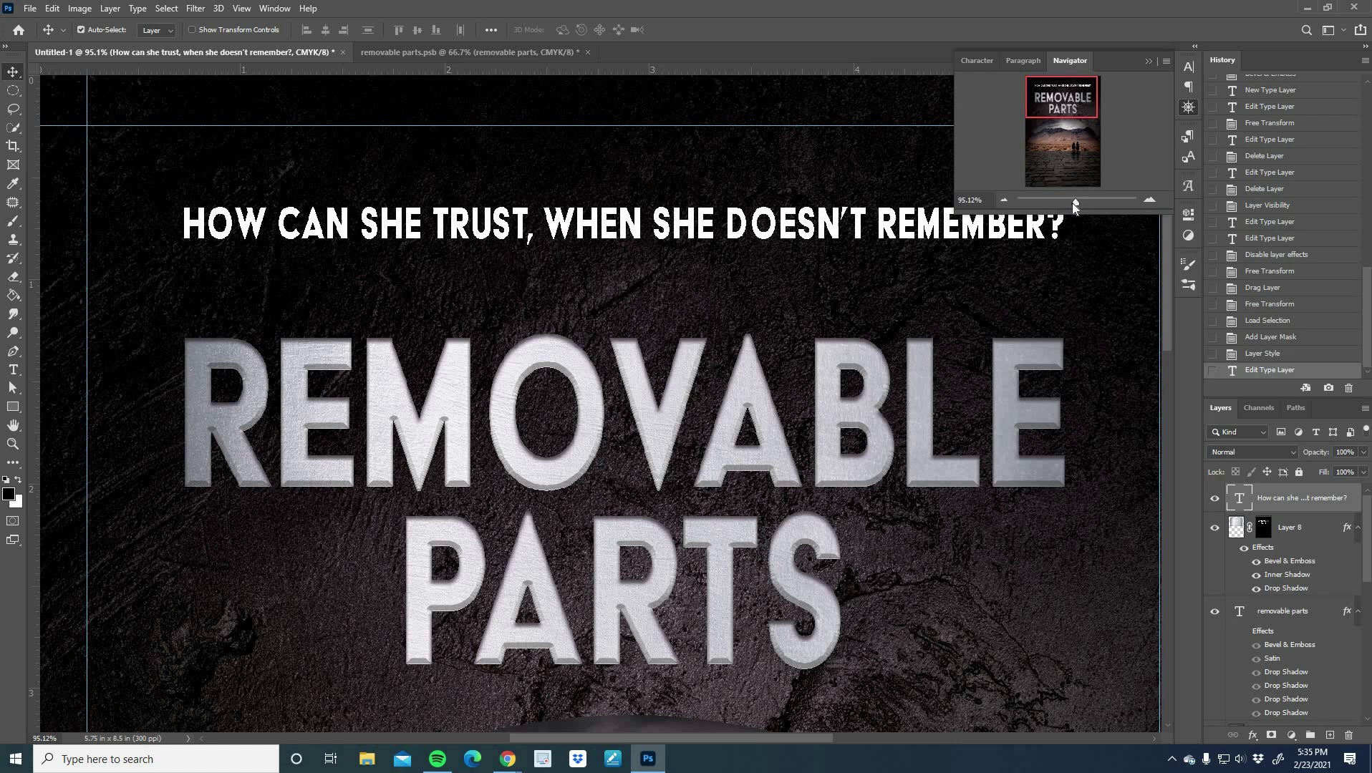
Duplicate the tagline text down to the bottom of the cover for the author name.
{"action": "left_click_drag", "start_coordinate": [1076, 203], "coordinate": [1067, 203]}
{"action": "left_click_drag", "start_coordinate": [707, 156], "coordinate": [712, 649]}
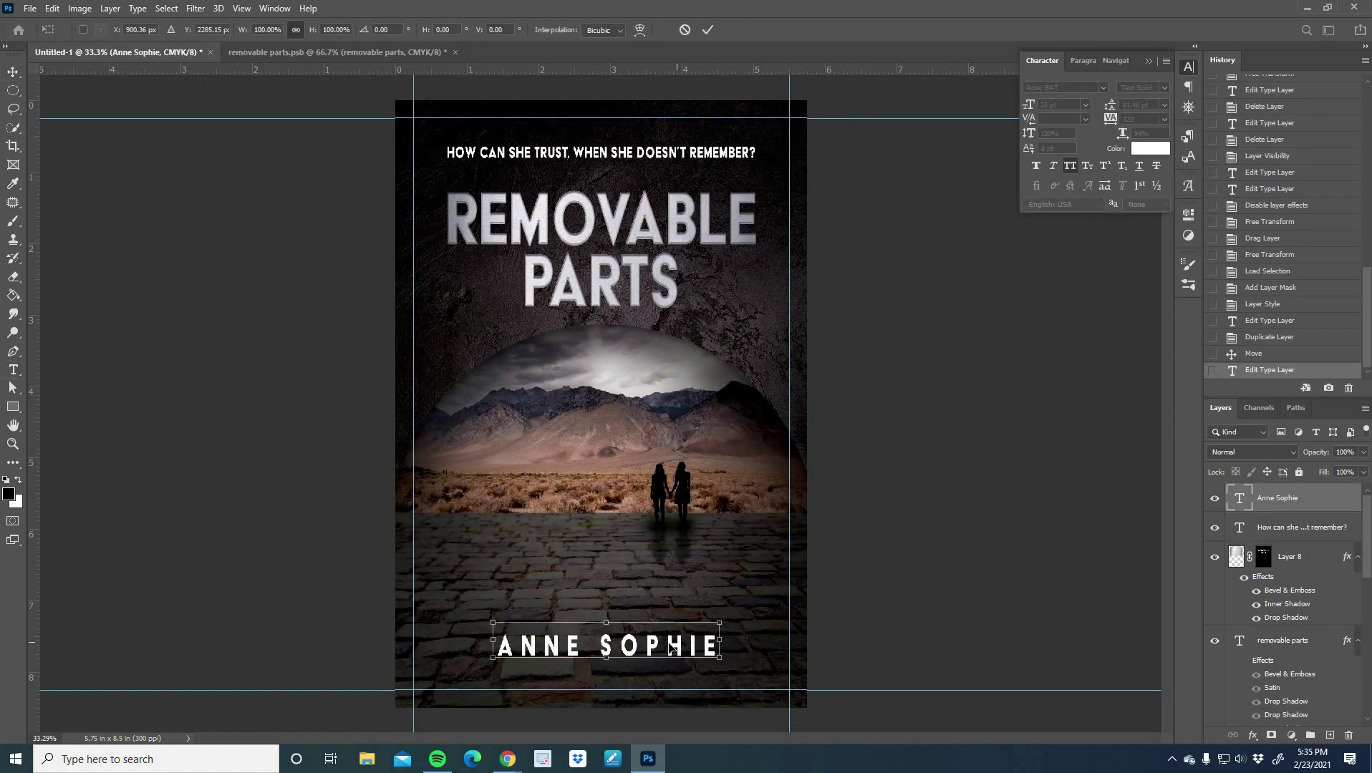
{"action": "scroll", "coordinate": [1326, 627], "scroll_direction": "down", "scroll_amount": 2}
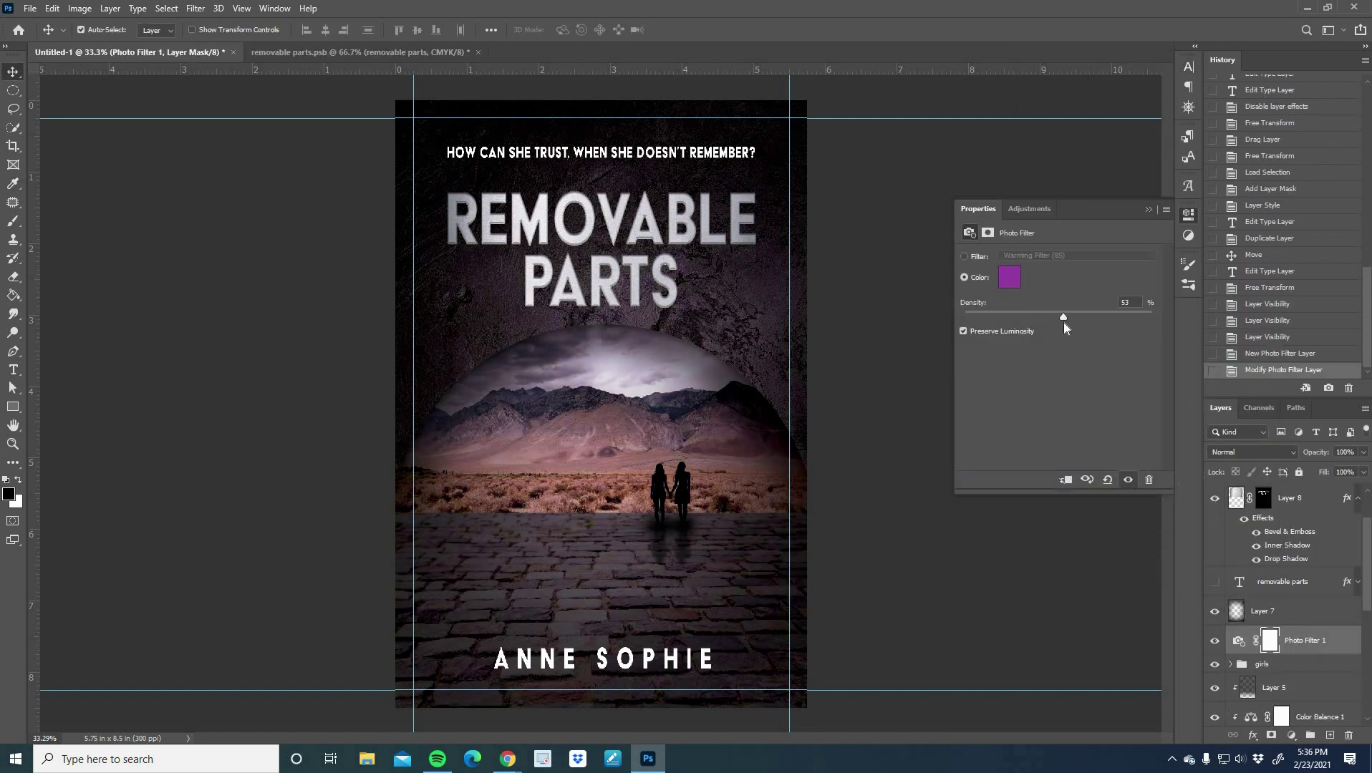
Inspect the tinted cover up close and save the document as removable-parts-v1.psd.
{"action": "left_click", "coordinate": [1188, 107]}
{"action": "left_click_drag", "start_coordinate": [1064, 201], "coordinate": [1077, 201]}
{"action": "left_click_drag", "start_coordinate": [1063, 129], "coordinate": [1068, 105]}
{"action": "left_click_drag", "start_coordinate": [1077, 201], "coordinate": [1061, 201]}
{"action": "left_click", "coordinate": [29, 9]}
{"action": "left_click", "coordinate": [46, 186]}
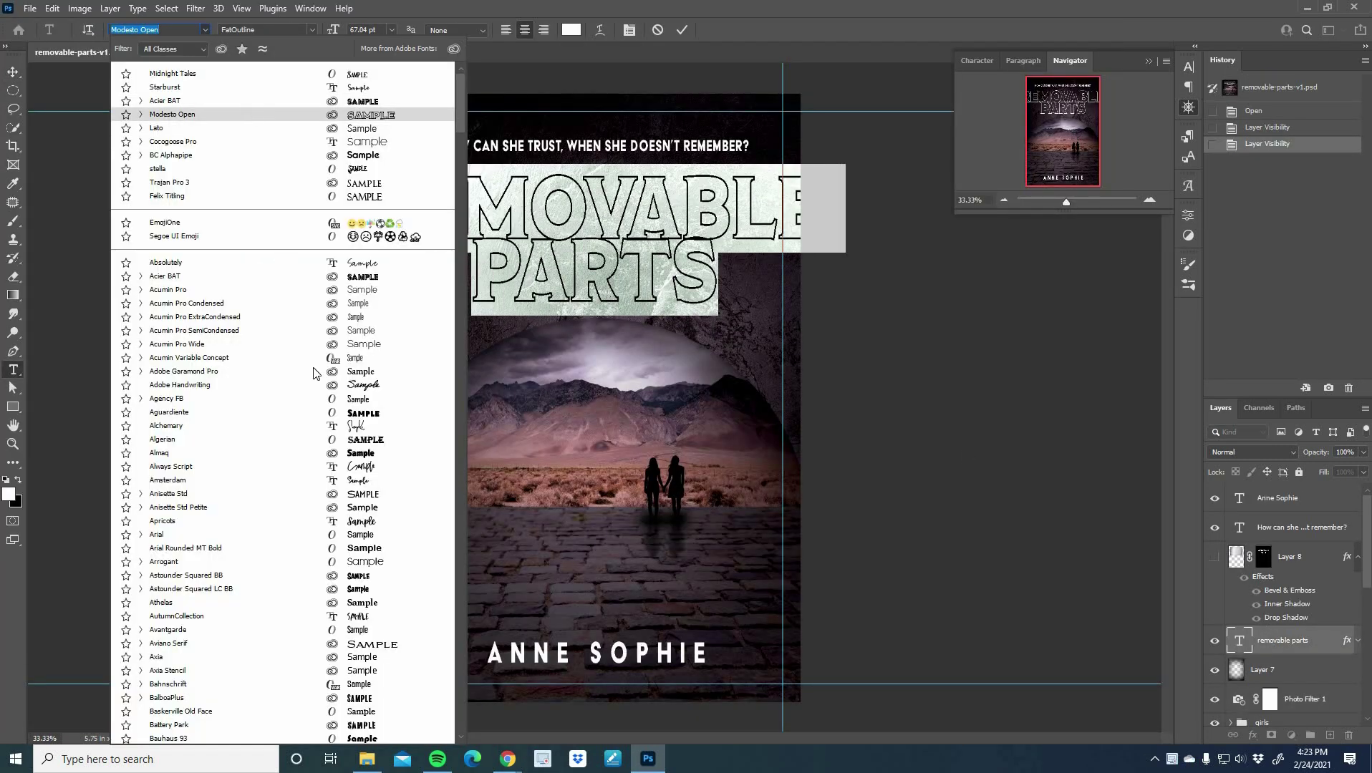
Set the title to Axia Stencil Light at 64 pt, adjust its leading, and nudge the text down.
{"action": "scroll", "coordinate": [290, 394], "scroll_direction": "down", "scroll_amount": 5}
{"action": "key", "text": "Return"}
{"action": "left_click", "coordinate": [1186, 68]}
{"action": "left_click_drag", "start_coordinate": [1029, 106], "coordinate": [1024, 106]}
{"action": "left_click_drag", "start_coordinate": [1110, 105], "coordinate": [1116, 107]}
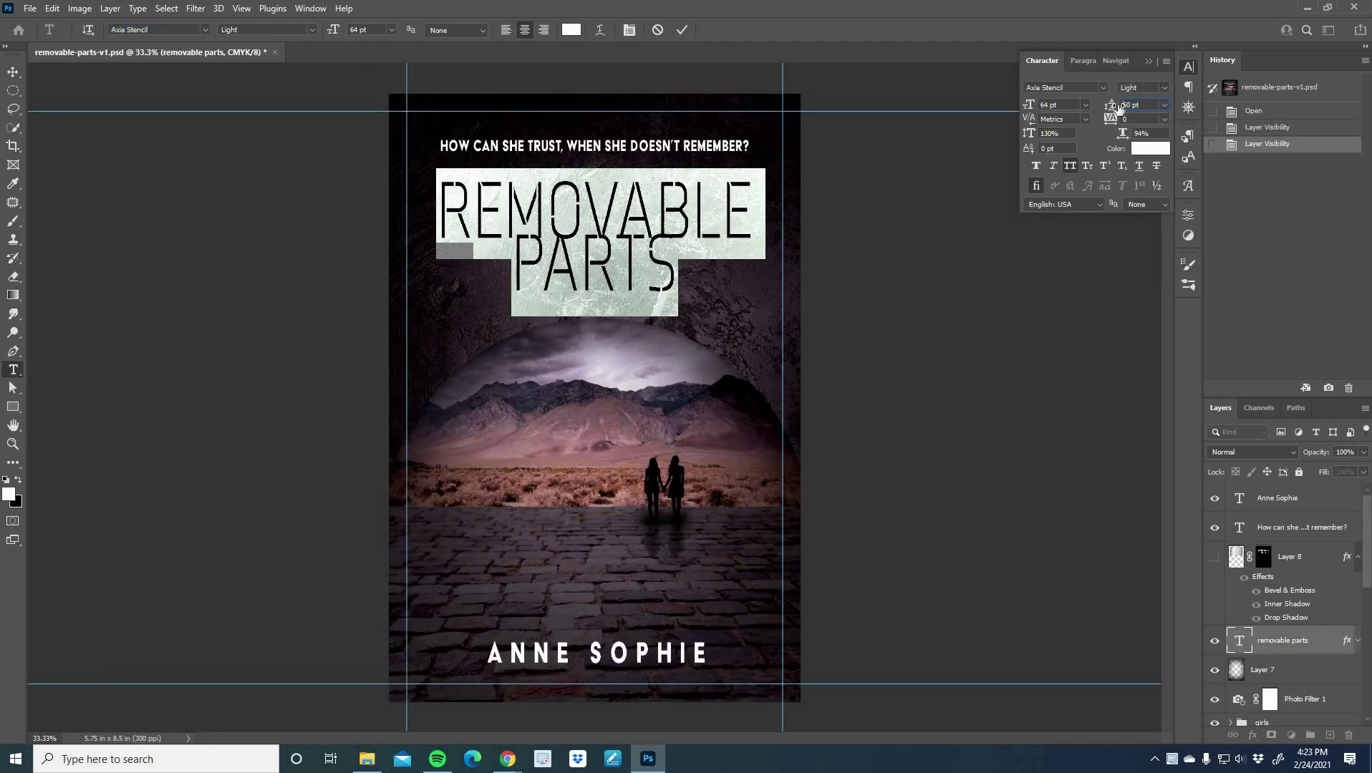
{"action": "left_click", "coordinate": [682, 30]}
{"action": "key", "text": "v"}
{"action": "key", "text": "Down"}
Show the hidden Layer 8 title texture and delete its layer mask.
{"action": "left_click", "coordinate": [1215, 557]}
{"action": "right_click", "coordinate": [1263, 556]}
{"action": "left_click", "coordinate": [1269, 564]}
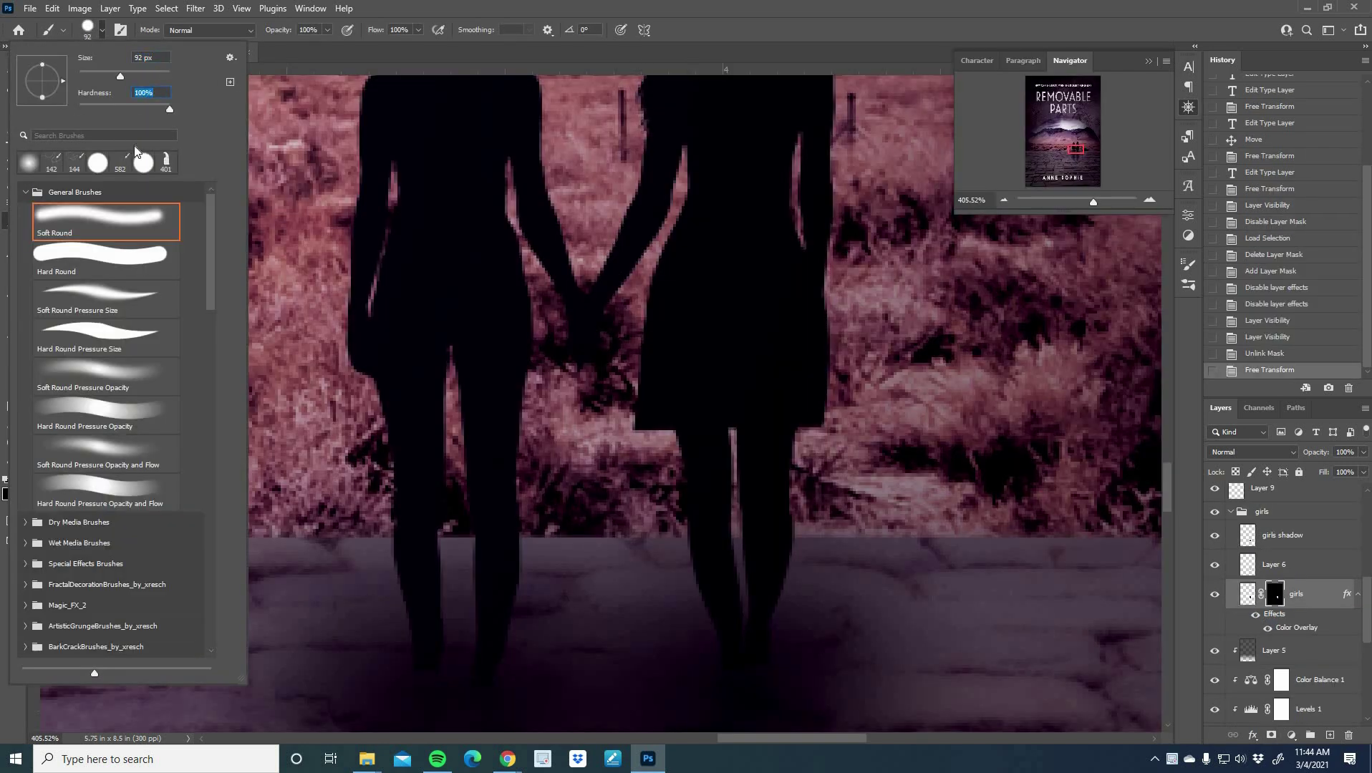
Paint black on the girls layer mask with a much smaller brush to trim the second girl's flared skirt.
{"action": "key", "text": "bracketleft"}
{"action": "key", "text": "bracketleft"}
{"action": "key", "text": "bracketleft"}
{"action": "key", "text": "bracketleft"}
{"action": "key", "text": "bracketleft"}
{"action": "key", "text": "bracketleft"}
{"action": "key", "text": "bracketleft"}
{"action": "key", "text": "bracketleft"}
{"action": "key", "text": "bracketleft"}
{"action": "key", "text": "bracketleft"}
{"action": "key", "text": "bracketleft"}
{"action": "key", "text": "bracketleft"}
{"action": "key", "text": "bracketleft"}
{"action": "left_click_drag", "start_coordinate": [649, 285], "coordinate": [652, 262]}
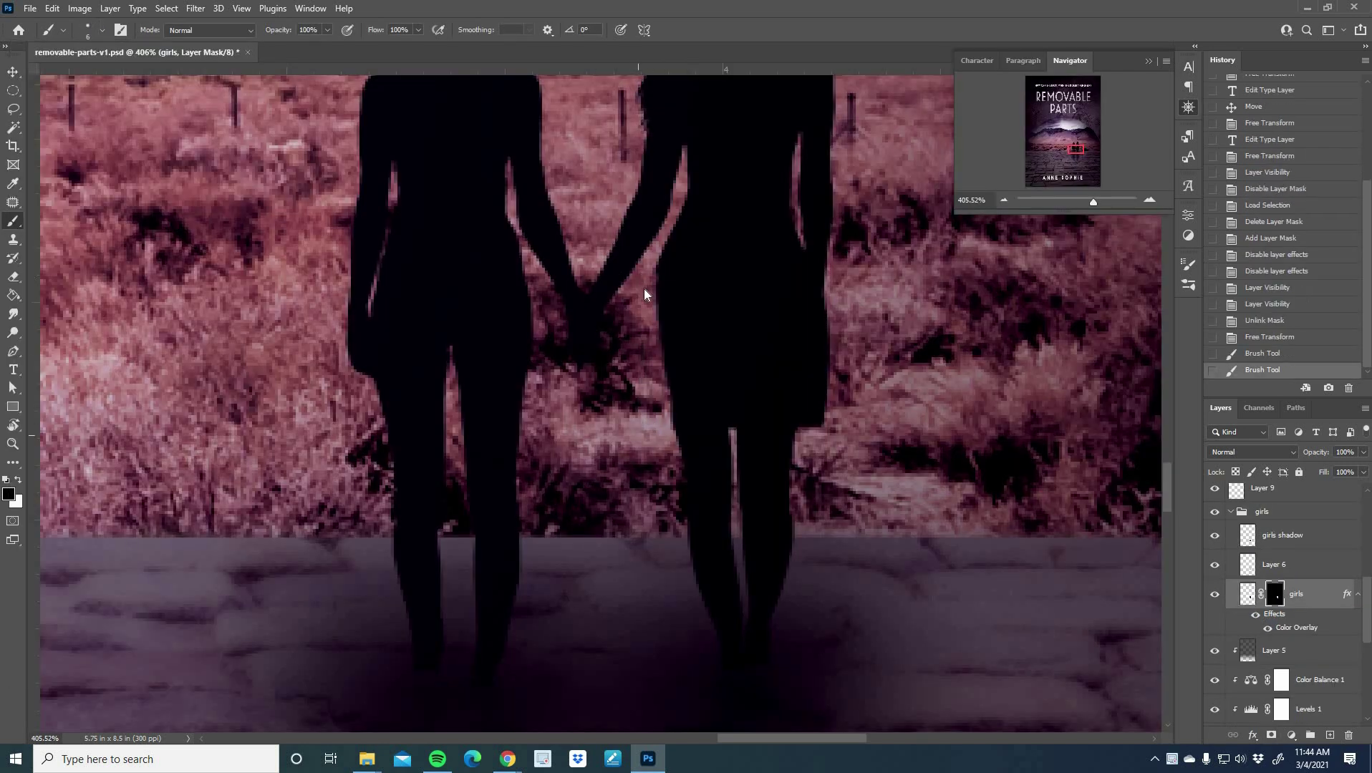
Refine the silhouettes' edges around the hips, arms and legs on the girls layer mask.
{"action": "scroll", "coordinate": [645, 295], "scroll_direction": "up", "scroll_amount": 4}
{"action": "left_click_drag", "start_coordinate": [644, 358], "coordinate": [636, 376]}
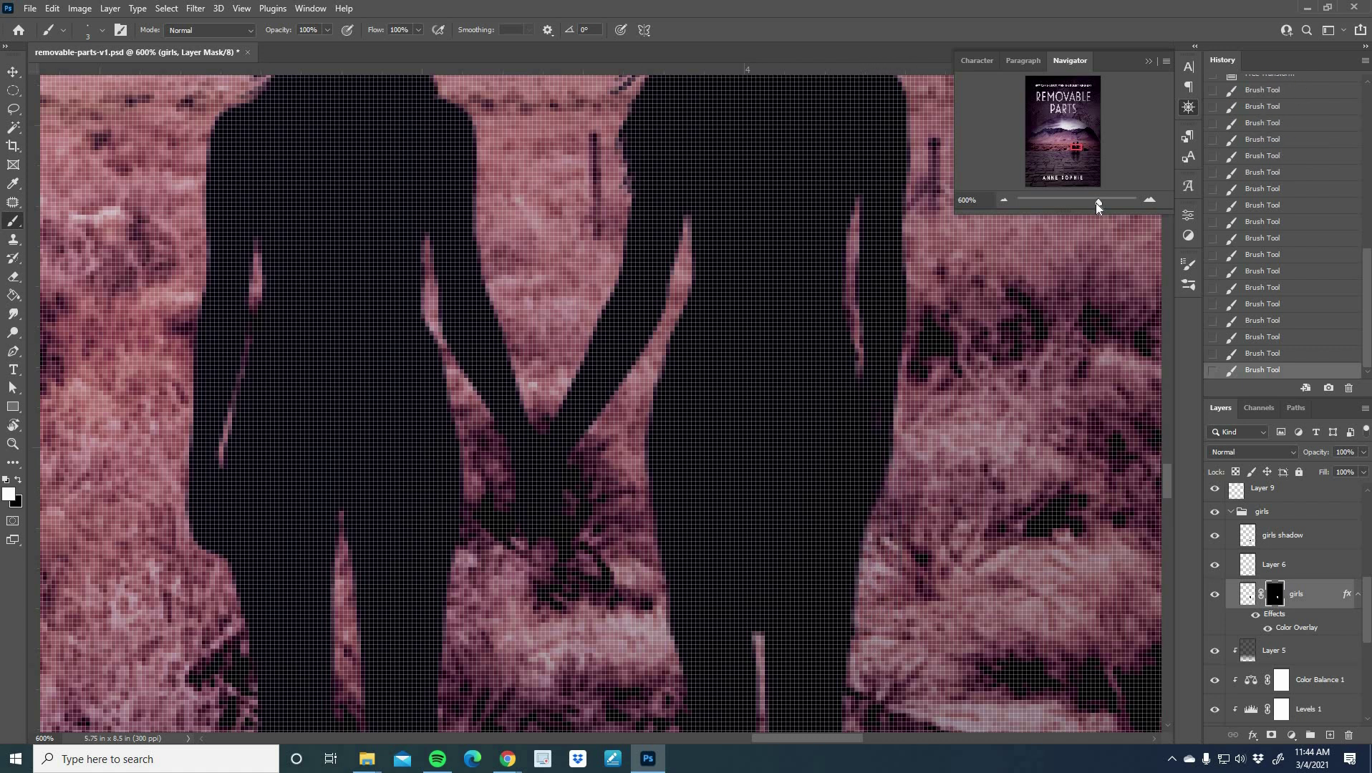
{"action": "left_click_drag", "start_coordinate": [1098, 204], "coordinate": [1091, 204]}
{"action": "left_click_drag", "start_coordinate": [640, 628], "coordinate": [648, 441]}
{"action": "scroll", "coordinate": [761, 324], "scroll_direction": "up", "scroll_amount": 3}
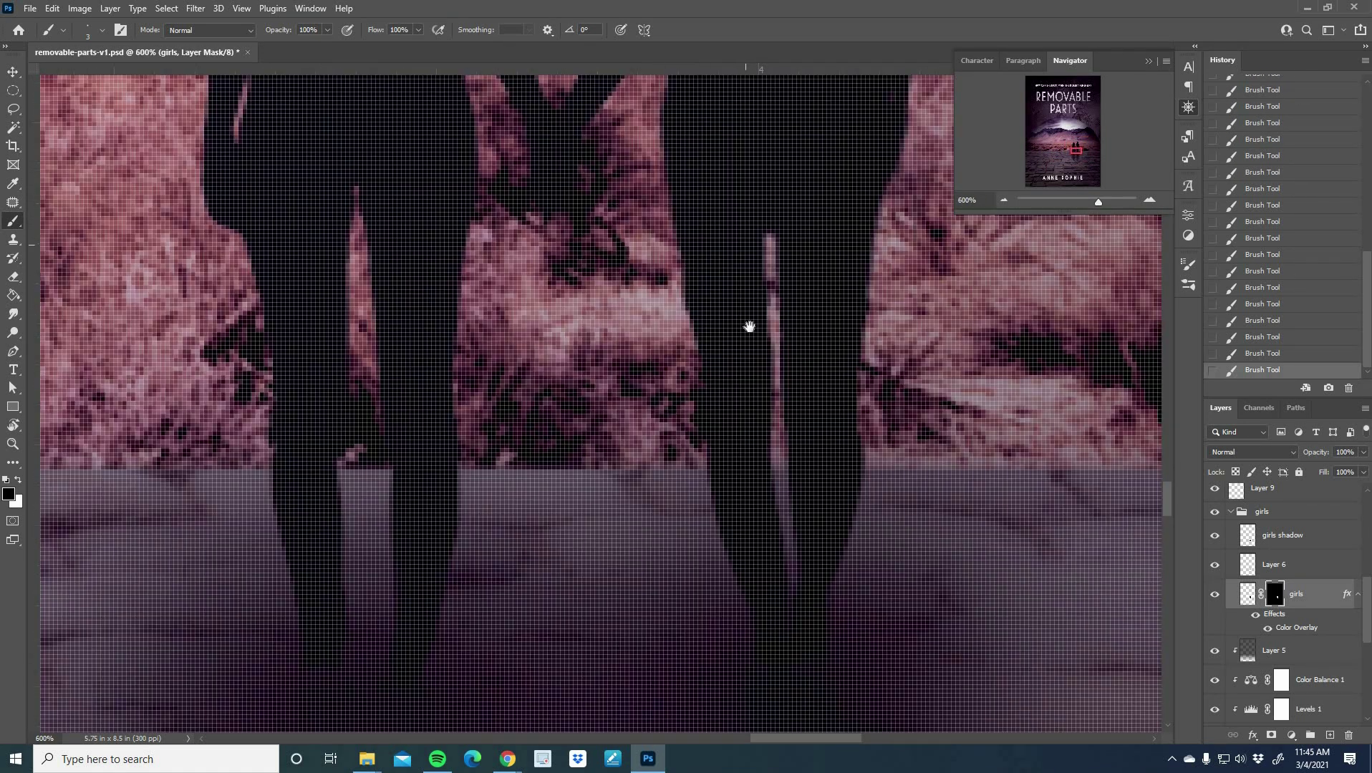
{"action": "key", "text": "x"}
{"action": "left_click_drag", "start_coordinate": [1097, 202], "coordinate": [1089, 195]}
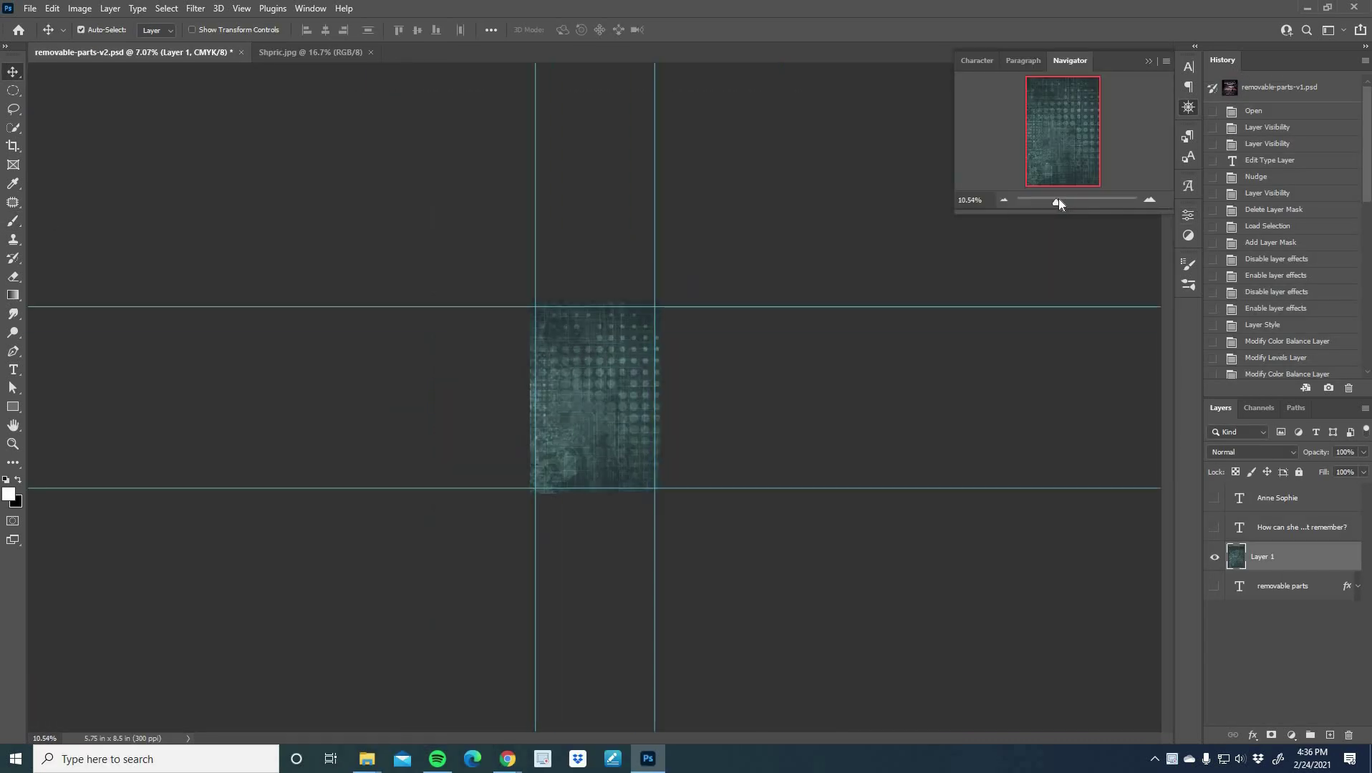
Scale, rotate and reposition the teal grunge texture so that it covers the whole page.
{"action": "key", "text": "ctrl+t"}
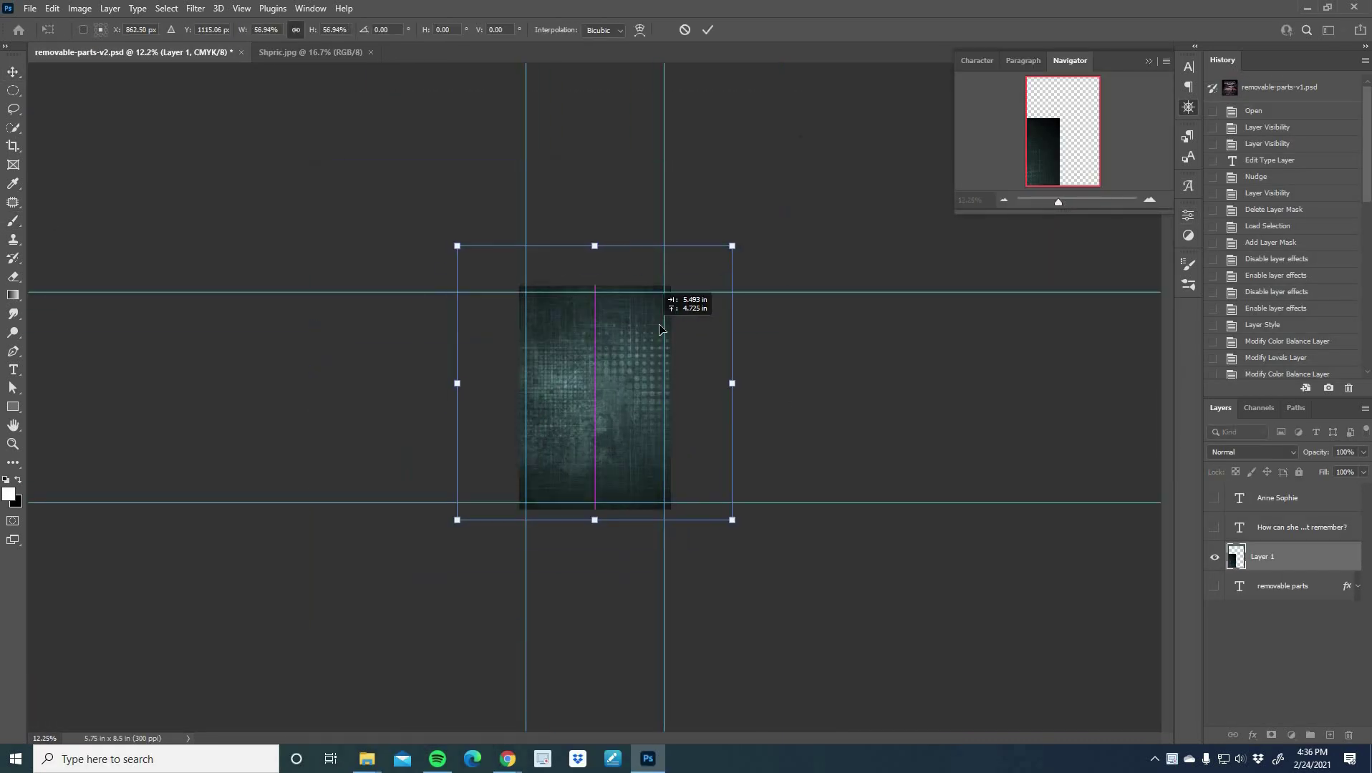
{"action": "left_click_drag", "start_coordinate": [614, 378], "coordinate": [628, 413]}
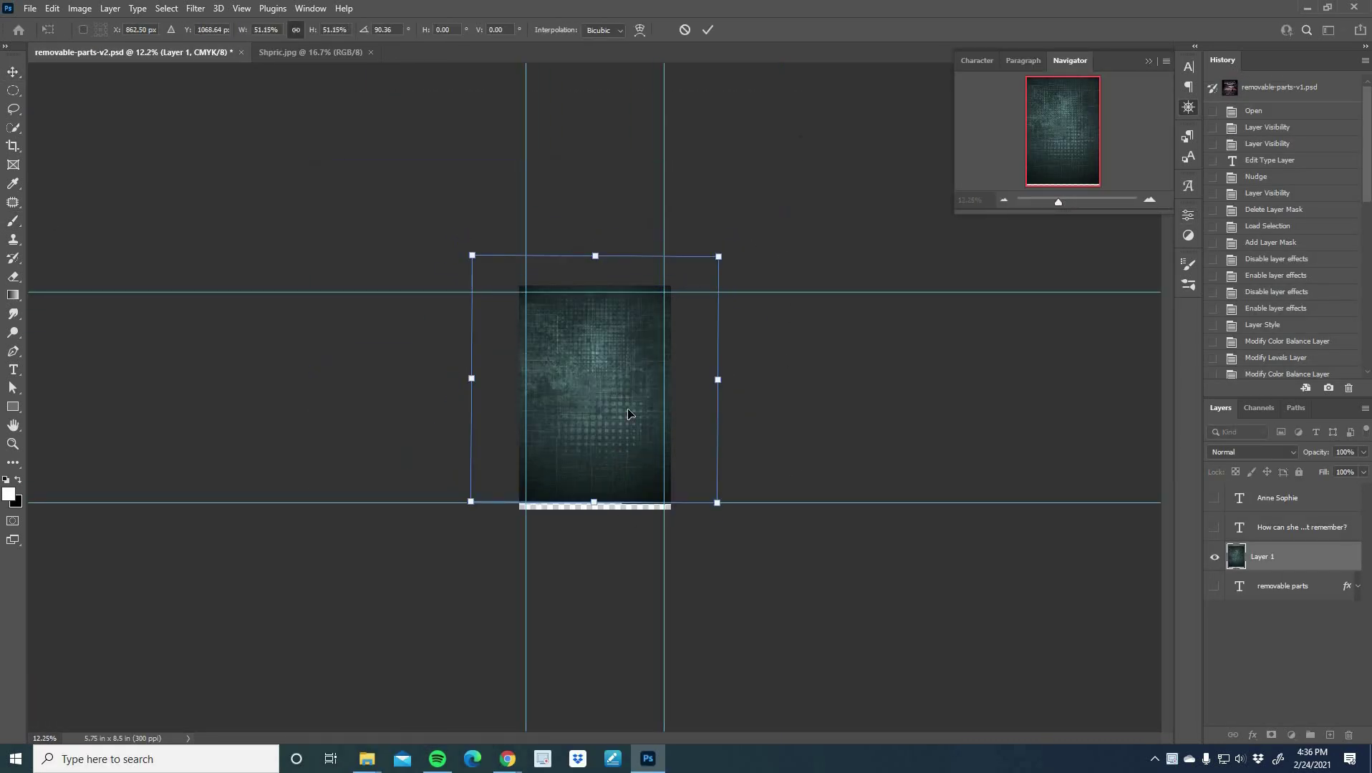
{"action": "left_click_drag", "start_coordinate": [754, 497], "coordinate": [712, 221]}
{"action": "left_click_drag", "start_coordinate": [591, 406], "coordinate": [596, 424]}
{"action": "key", "text": "Return"}
{"action": "left_click_drag", "start_coordinate": [1058, 202], "coordinate": [1067, 203]}
Add a Levels adjustment layer above the background texture and raise its shadow input level.
{"action": "left_click", "coordinate": [1294, 735]}
{"action": "left_click", "coordinate": [1281, 535]}
{"action": "left_click_drag", "start_coordinate": [984, 362], "coordinate": [1014, 362]}
Add a Color Balance adjustment layer and shift the midtones toward cyan to -43.
{"action": "left_click", "coordinate": [1292, 736]}
{"action": "left_click", "coordinate": [1285, 607]}
{"action": "left_click_drag", "start_coordinate": [1040, 288], "coordinate": [1008, 286]}
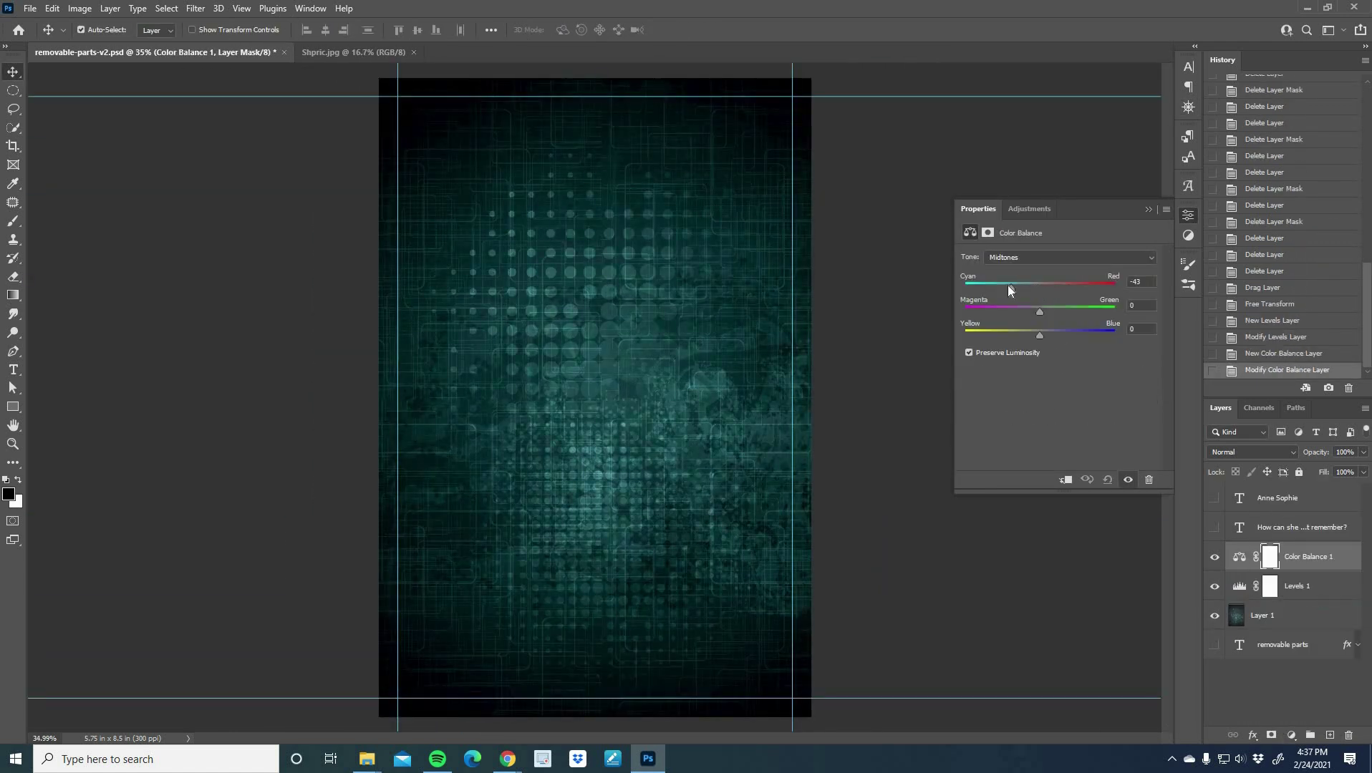
Bring in the black syringe image, scaled down and positioned in the middle of the cover.
{"action": "key", "text": "ctrl+o"}
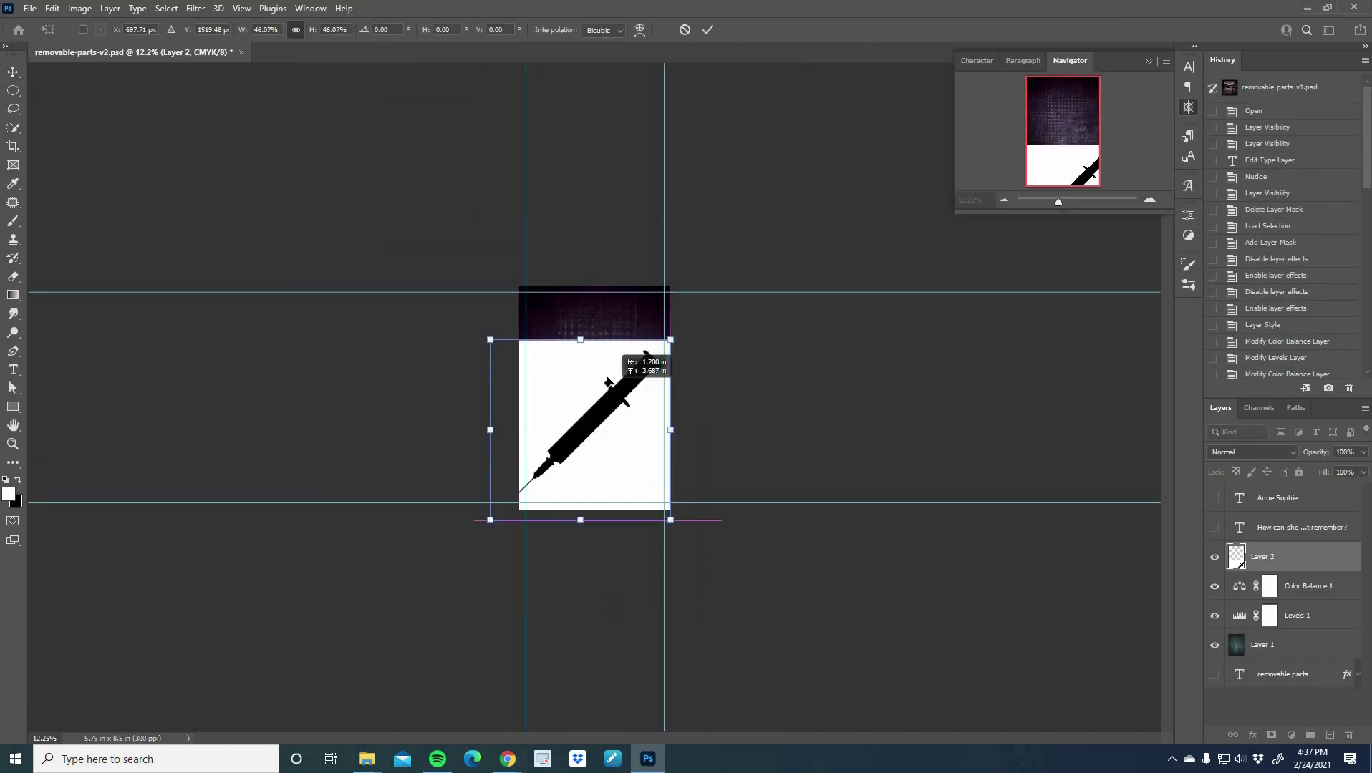
{"action": "left_click_drag", "start_coordinate": [628, 367], "coordinate": [624, 417]}
{"action": "key", "text": "Return"}
{"action": "left_click_drag", "start_coordinate": [1058, 202], "coordinate": [1067, 208]}
Select the syringe with Select Subject and mask out its white background.
{"action": "left_click", "coordinate": [166, 8]}
{"action": "left_click", "coordinate": [209, 177]}
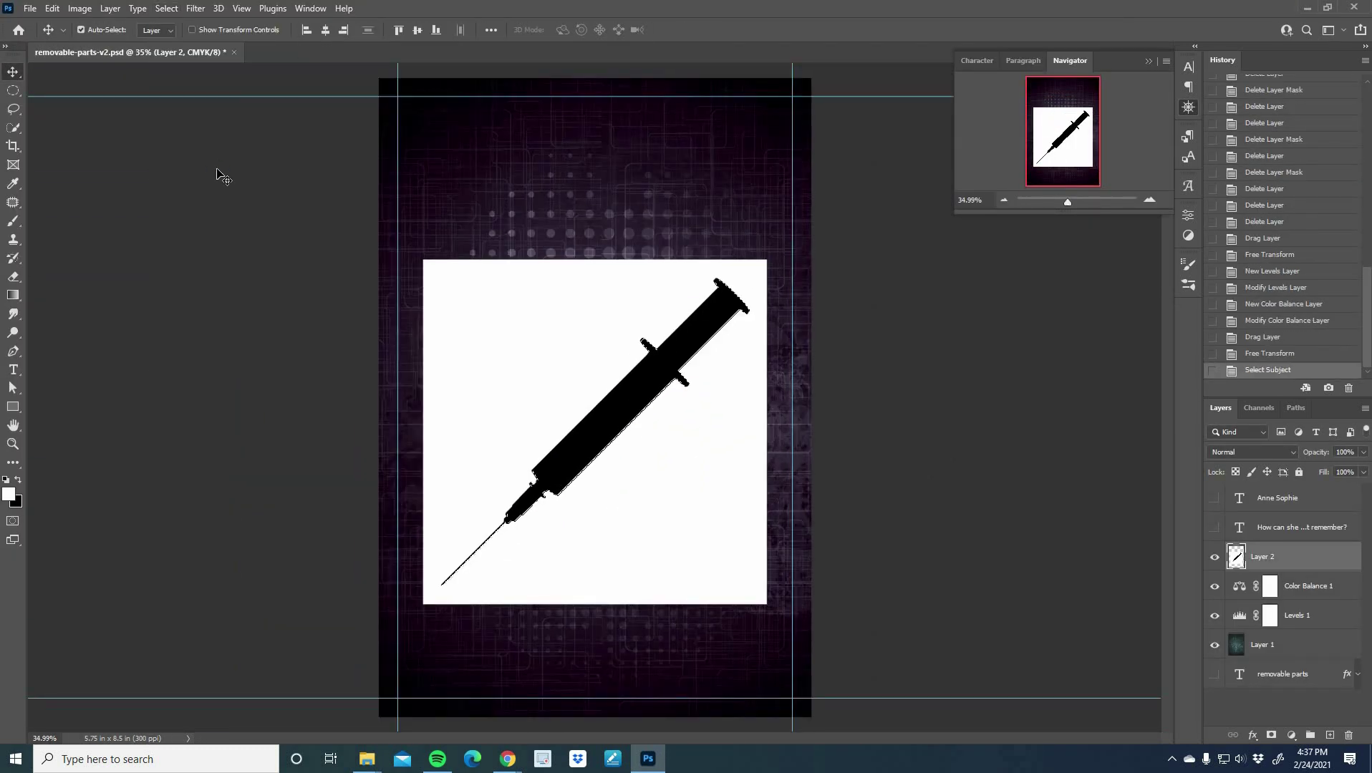
{"action": "left_click", "coordinate": [1271, 735]}
Add a blank layer directly beneath the syringe layer and test a white 3000 px brush stamp on it.
{"action": "left_click", "coordinate": [1338, 581]}
{"action": "left_click", "coordinate": [1329, 735]}
{"action": "left_click", "coordinate": [13, 221]}
{"action": "left_click", "coordinate": [558, 440]}
{"action": "key", "text": "ctrl+z"}
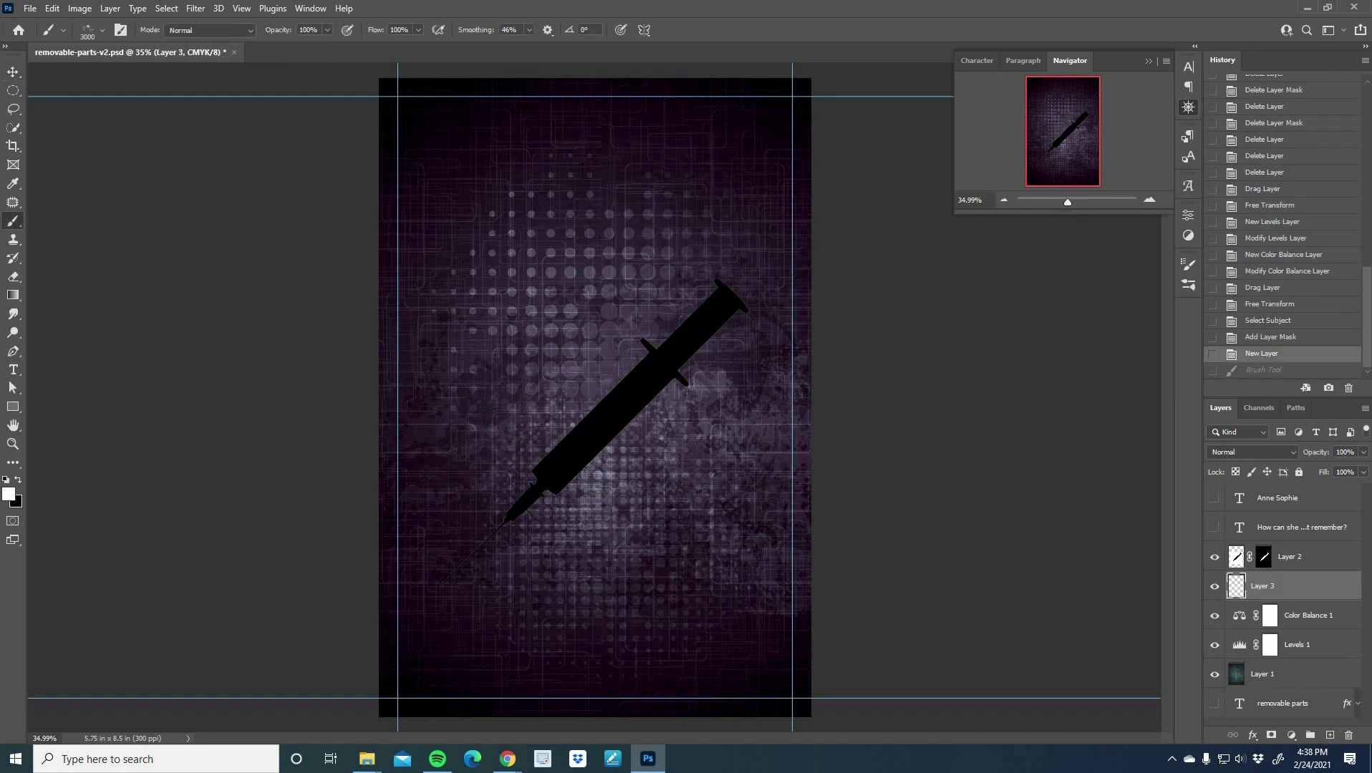
Try a LightAndBurst brush and a white 2500 px splatter stamp across the lower part of the blank layer.
{"action": "left_click", "coordinate": [102, 30]}
{"action": "left_click_drag", "start_coordinate": [211, 276], "coordinate": [210, 235]}
{"action": "left_click", "coordinate": [25, 296]}
{"action": "left_click", "coordinate": [25, 441]}
{"action": "left_click", "coordinate": [100, 509]}
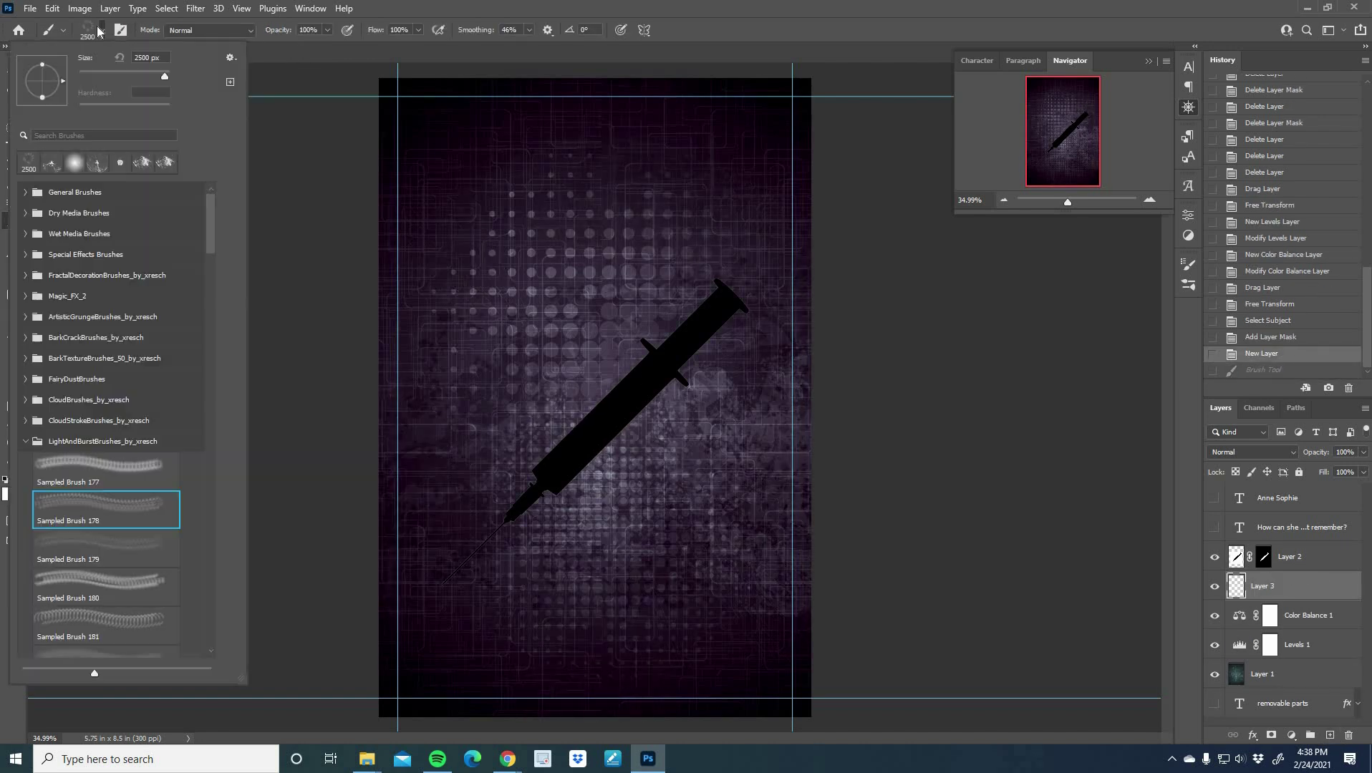
{"action": "scroll", "coordinate": [107, 465], "scroll_direction": "down", "scroll_amount": 3}
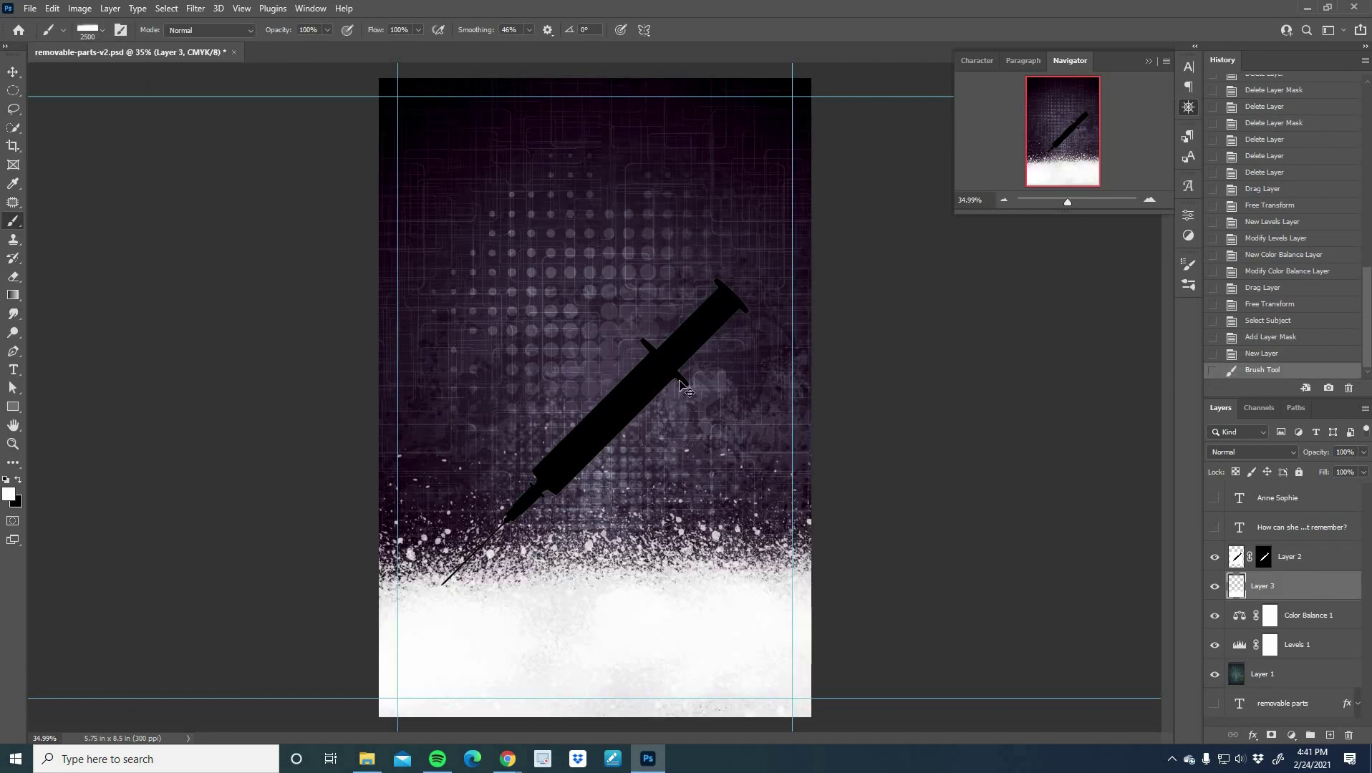
{"action": "key", "text": "ctrl+z"}
Set the foreground colour to purple b073f4 and test a brush stamp below the syringe.
{"action": "left_click", "coordinate": [9, 494]}
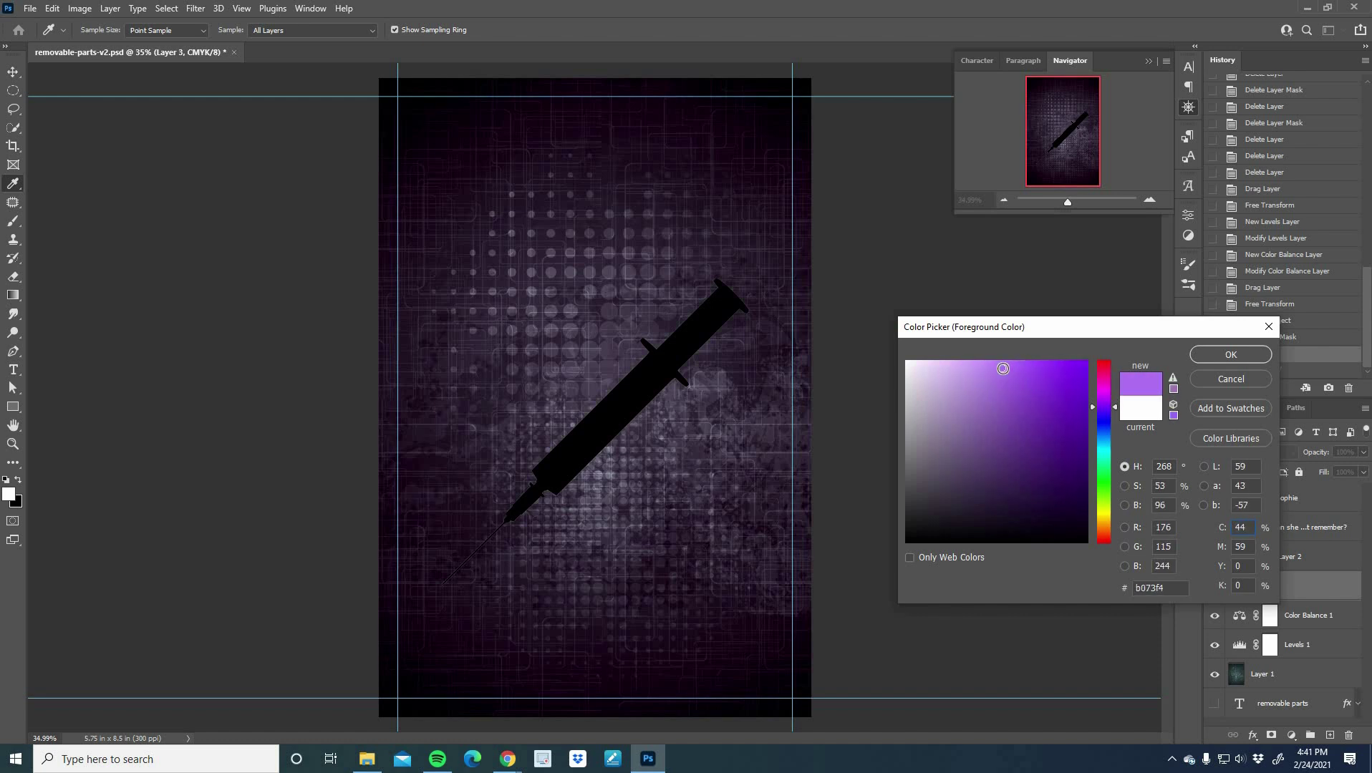
{"action": "left_click", "coordinate": [1231, 354]}
{"action": "left_click", "coordinate": [594, 609]}
{"action": "key", "text": "ctrl+z"}
Try brush 26 as a purple stamp behind the syringe.
{"action": "left_click", "coordinate": [102, 30]}
{"action": "left_click", "coordinate": [102, 30]}
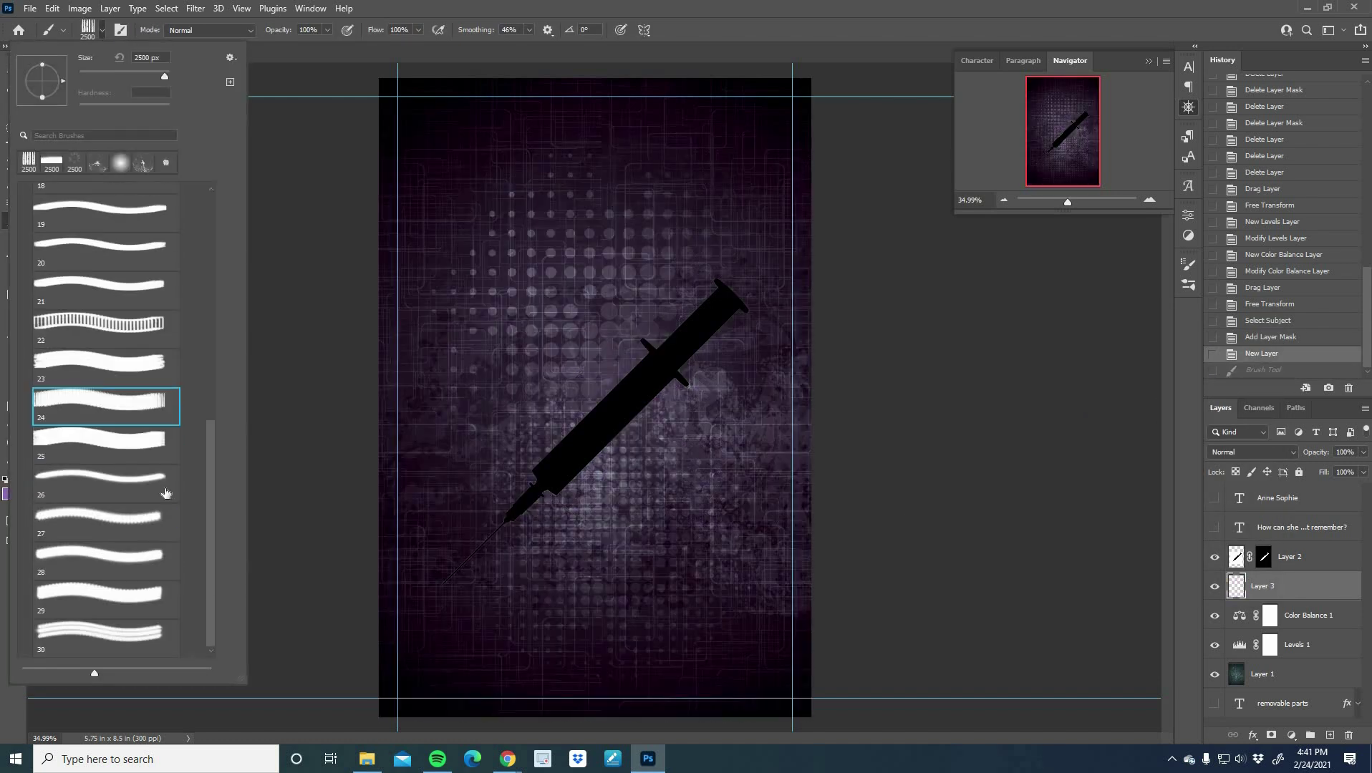
{"action": "left_click", "coordinate": [165, 494]}
{"action": "left_click", "coordinate": [594, 387]}
{"action": "key", "text": "ctrl+z"}
Try building a purple spray behind the syringe from several stamps, rotating the brush to 61°.
{"action": "left_click", "coordinate": [633, 318]}
{"action": "left_click", "coordinate": [102, 30]}
{"action": "left_click_drag", "start_coordinate": [63, 80], "coordinate": [52, 63]}
{"action": "left_click", "coordinate": [526, 487]}
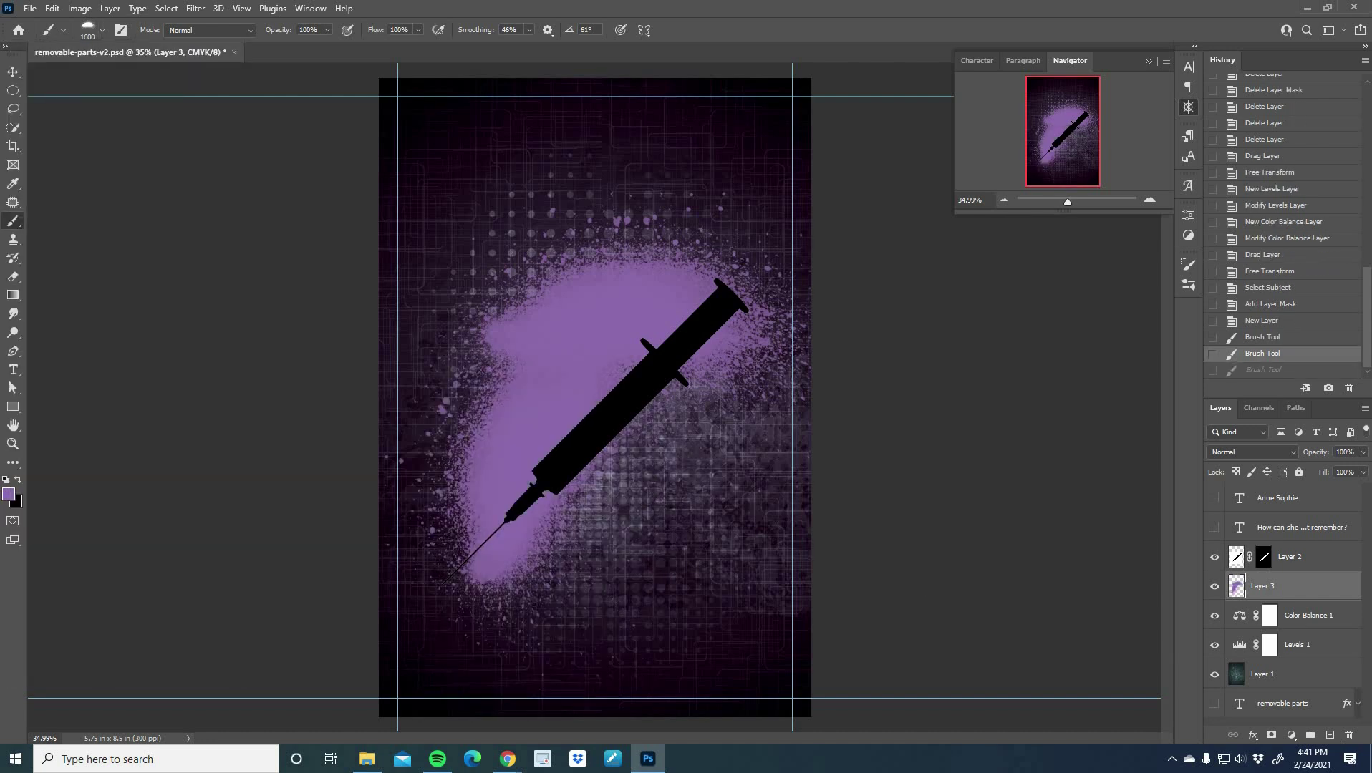
{"action": "key", "text": "ctrl+z"}
{"action": "key", "text": "ctrl+z"}
{"action": "key", "text": "ctrl+z"}
Try more 1600 px purple brush stamps behind the syringe, including one with brush 30.
{"action": "left_click", "coordinate": [102, 30]}
{"action": "left_click", "coordinate": [591, 421]}
{"action": "key", "text": "ctrl+z"}
{"action": "left_click", "coordinate": [590, 433]}
{"action": "key", "text": "ctrl+z"}
{"action": "left_click", "coordinate": [102, 30]}
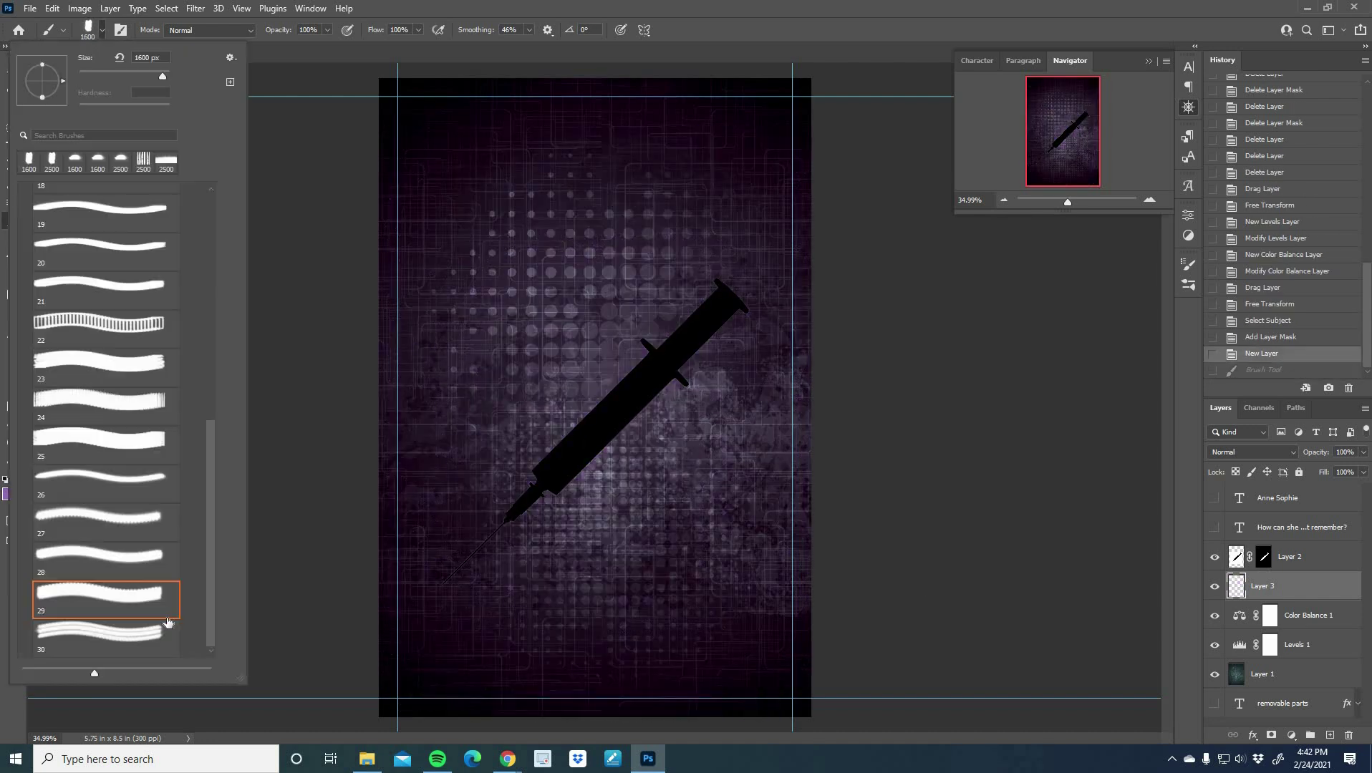
{"action": "left_click", "coordinate": [169, 631]}
{"action": "left_click", "coordinate": [580, 419]}
{"action": "key", "text": "ctrl+z"}
Choose another paint brush and stamp a large purple dripping paint blot behind the syringe.
{"action": "left_click", "coordinate": [100, 31]}
{"action": "scroll", "coordinate": [107, 401], "scroll_direction": "up", "scroll_amount": 3}
{"action": "left_click", "coordinate": [107, 351]}
{"action": "left_click", "coordinate": [594, 415]}
{"action": "key", "text": "ctrl+z"}
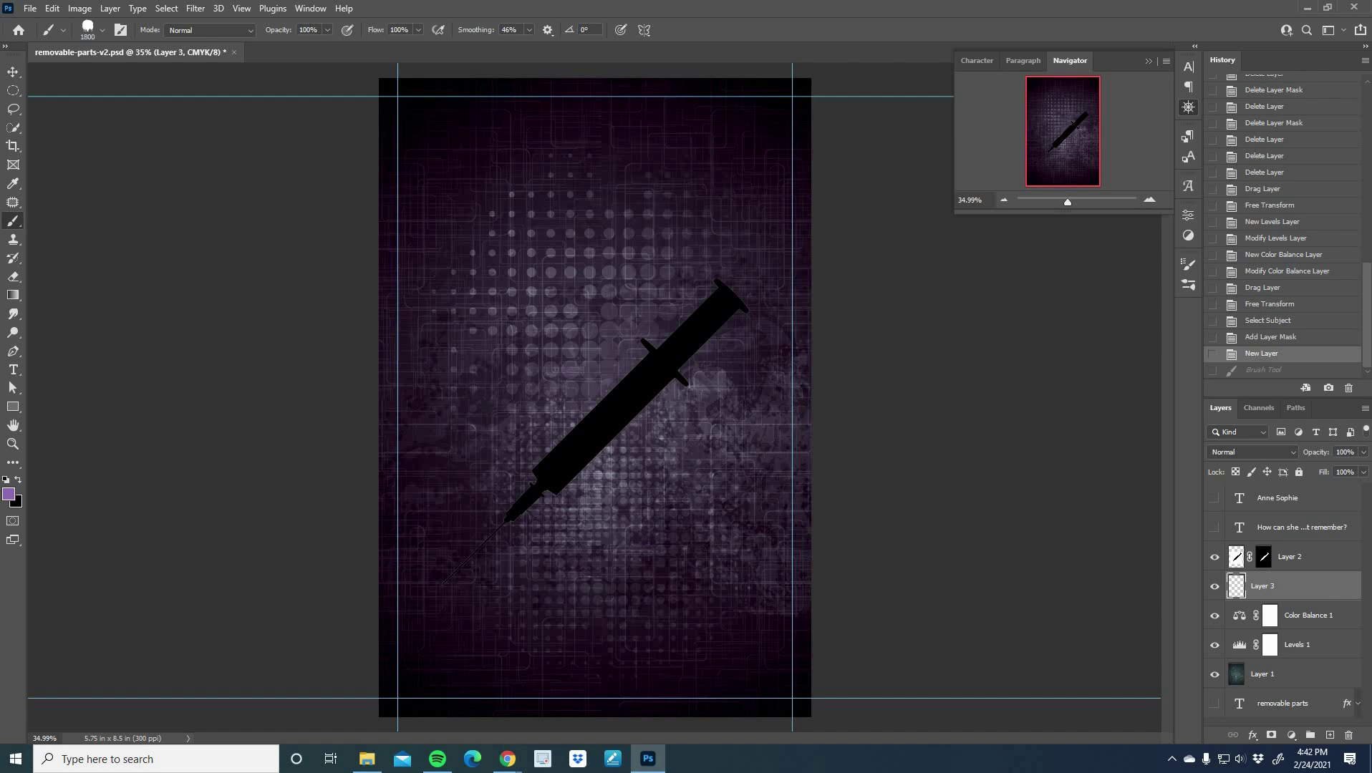
{"action": "left_click", "coordinate": [595, 431]}
Try masking the purple paint to the syringe outline with the syringe layer hidden, then restore the syringe and delete the mask.
{"action": "left_click", "coordinate": [1272, 736]}
{"action": "left_click", "coordinate": [1214, 557]}
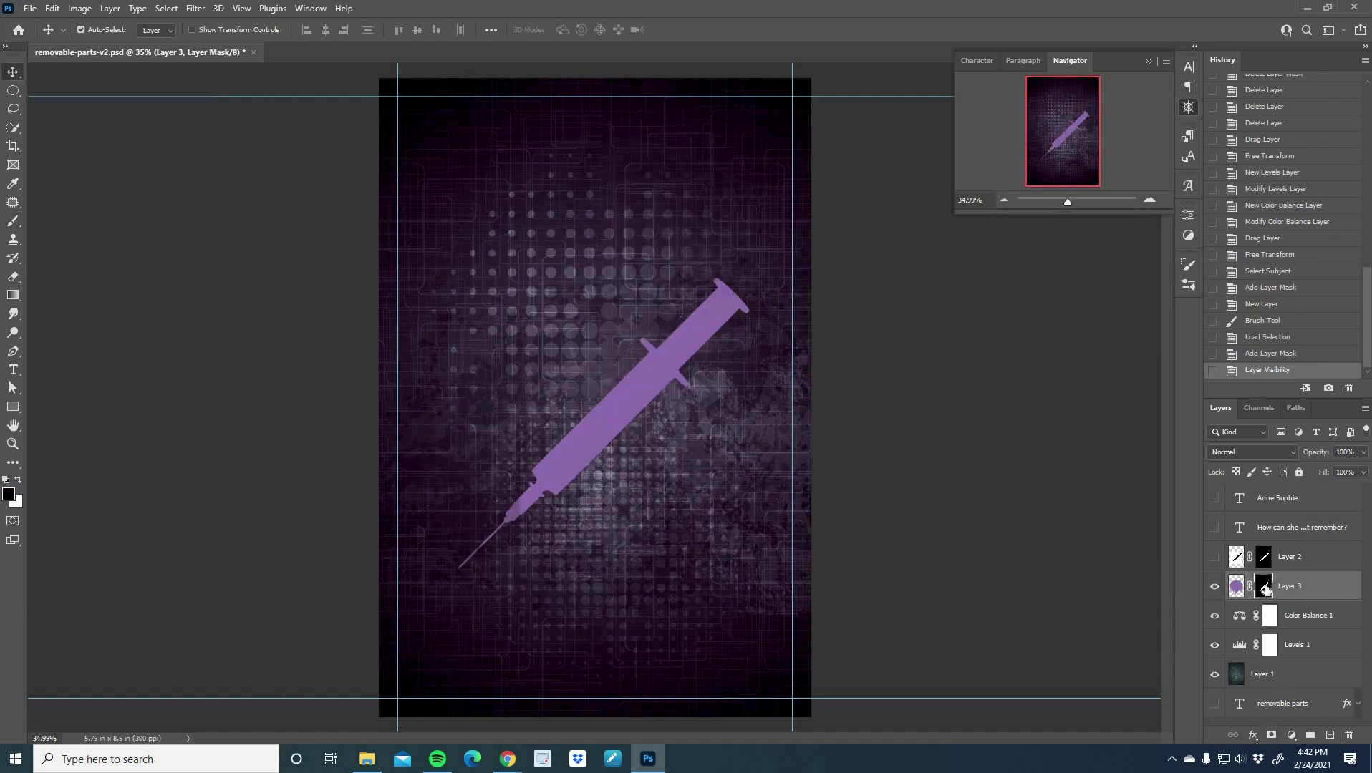
{"action": "key", "text": "ctrl+z"}
{"action": "right_click", "coordinate": [1264, 589]}
{"action": "left_click", "coordinate": [1280, 620]}
Mask the syringe shape out of the purple paint layer with the inverted syringe selection, and hide the syringe layer.
{"action": "left_click", "coordinate": [1236, 558]}
{"action": "left_click", "coordinate": [1236, 557], "text": "ctrl"}
{"action": "left_click", "coordinate": [1263, 558], "text": "ctrl"}
{"action": "right_click", "coordinate": [1264, 558]}
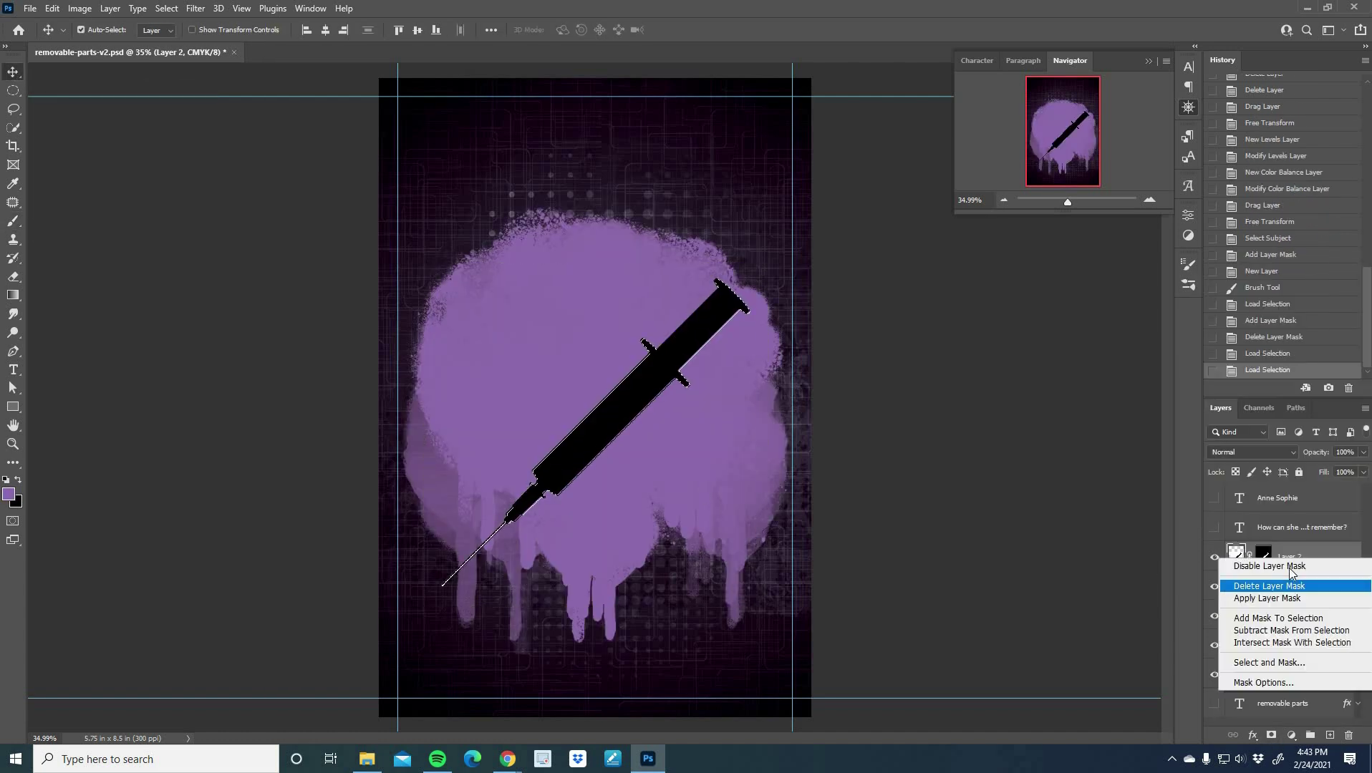
{"action": "key", "text": "Escape"}
{"action": "left_click", "coordinate": [168, 9]}
{"action": "left_click", "coordinate": [179, 71]}
{"action": "left_click", "coordinate": [1264, 587]}
{"action": "left_click", "coordinate": [1271, 735]}
{"action": "left_click", "coordinate": [1215, 557]}
Give the purple paint layer a drop shadow at 86% opacity.
{"action": "double_click", "coordinate": [1328, 596]}
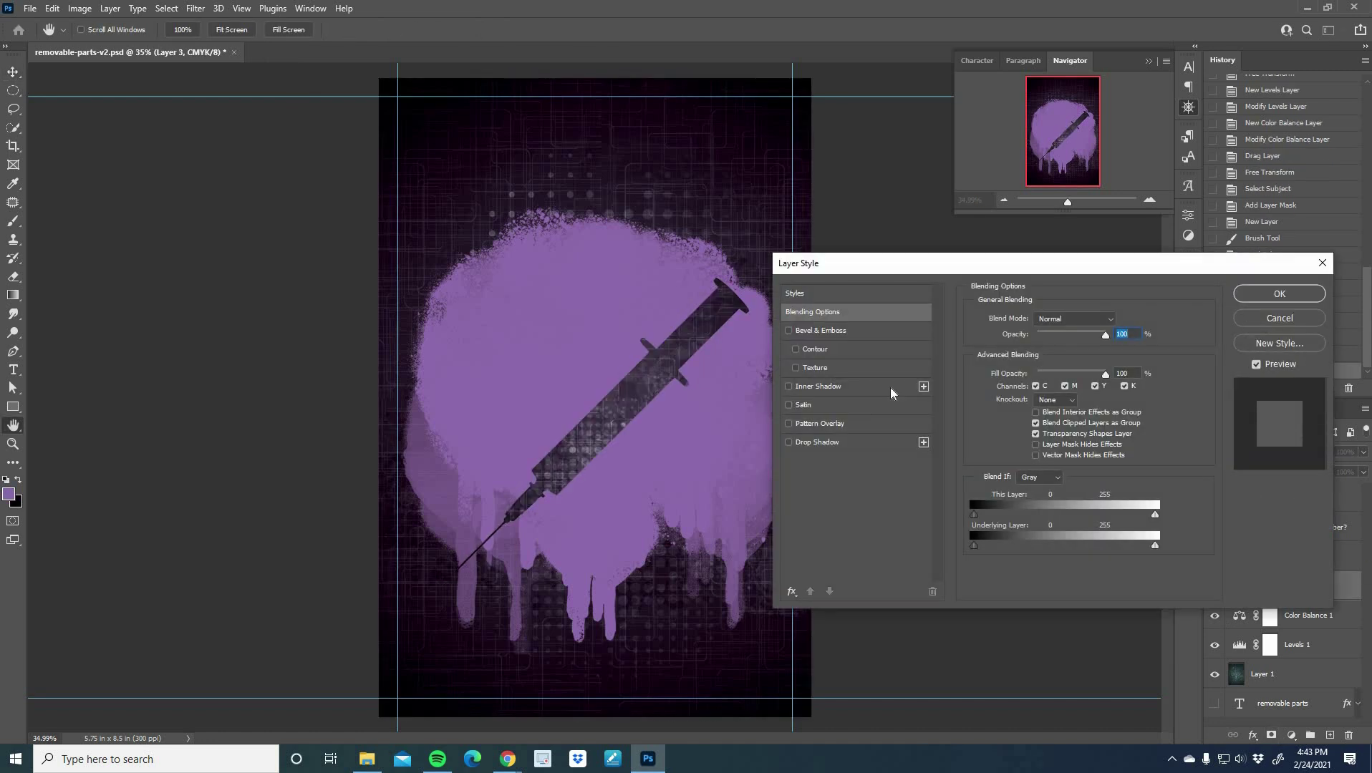
{"action": "left_click", "coordinate": [823, 442]}
{"action": "left_click", "coordinate": [1083, 338]}
{"action": "left_click", "coordinate": [792, 592]}
{"action": "key", "text": "Escape"}
Add a white satin effect in Normal mode at 36% opacity to the purple paint and change its contour.
{"action": "left_click", "coordinate": [803, 405]}
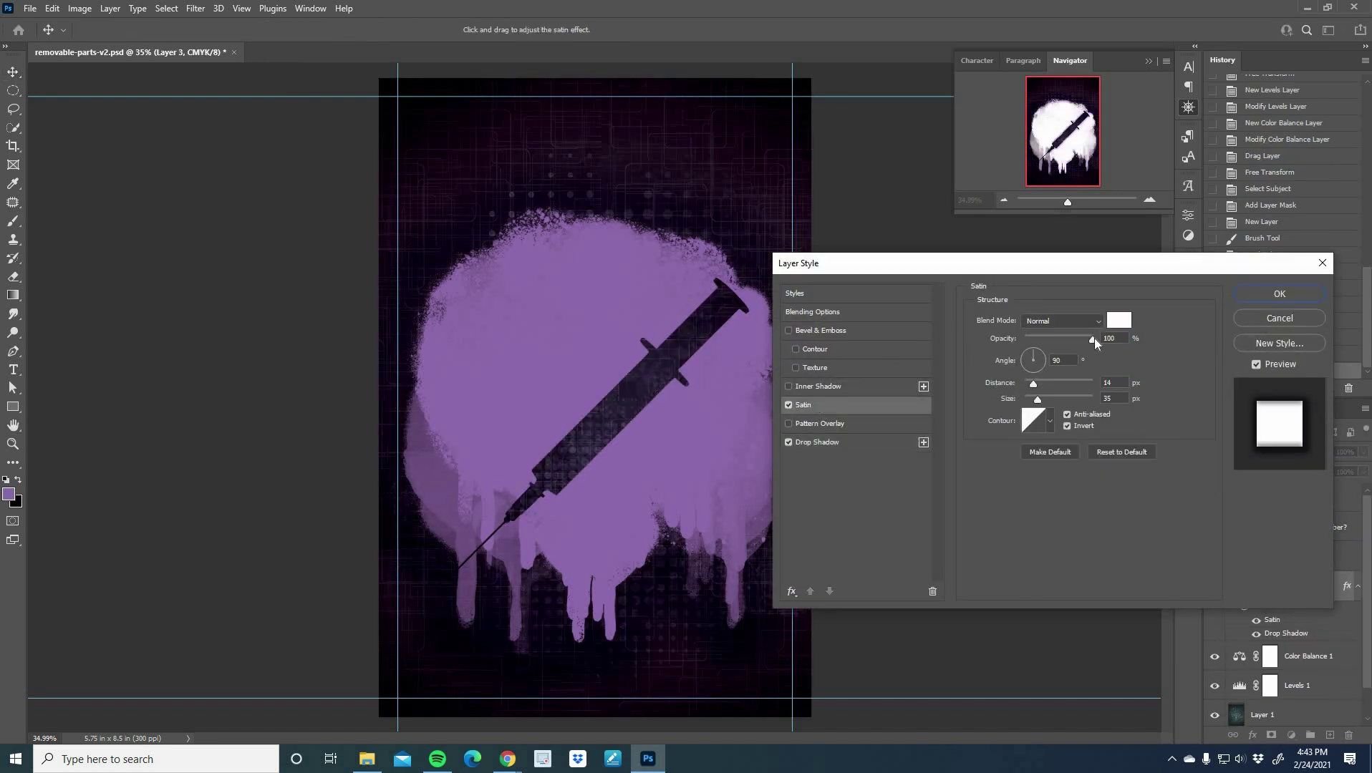
{"action": "left_click_drag", "start_coordinate": [1093, 339], "coordinate": [1049, 338]}
{"action": "left_click", "coordinate": [1049, 421]}
{"action": "left_click", "coordinate": [1003, 477]}
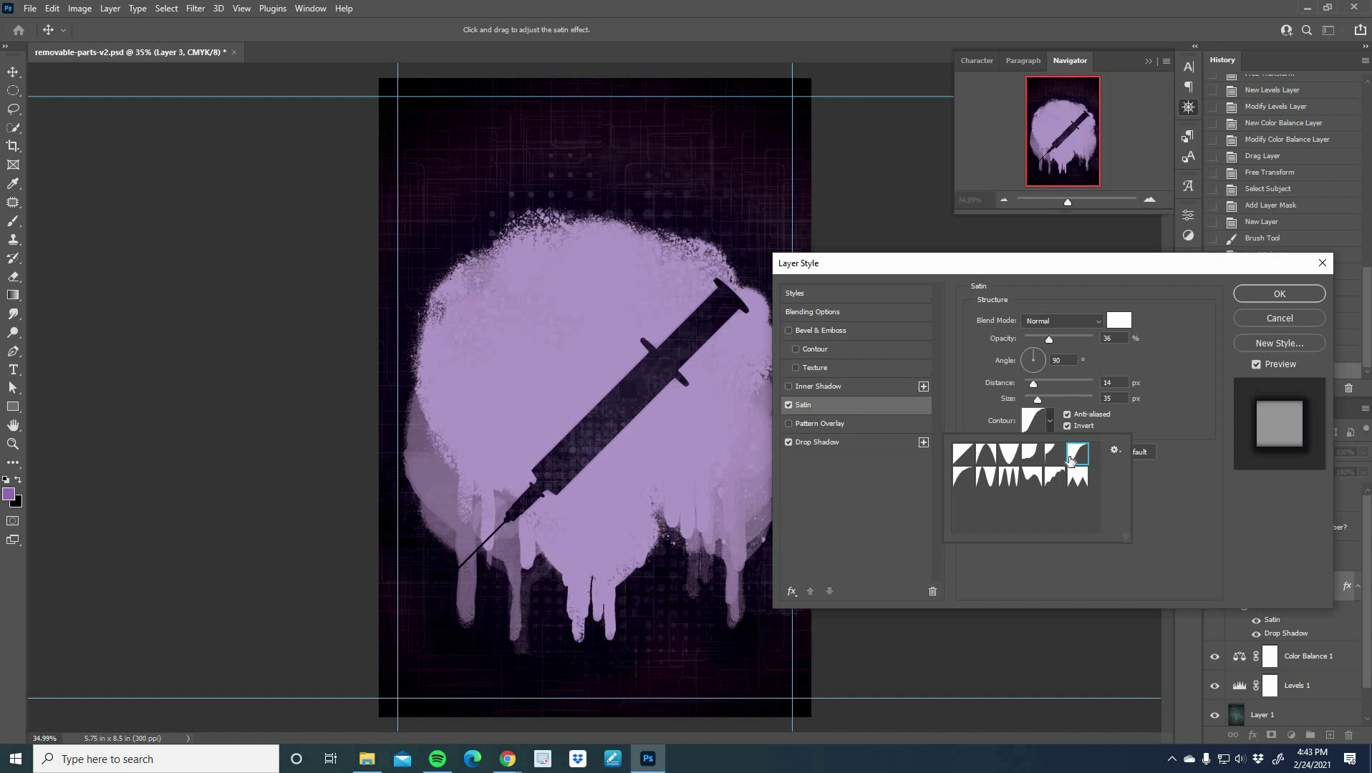
Turn on Bevel & Emboss for the purple paint and add a black Multiply inner shadow at 13% opacity.
{"action": "left_click", "coordinate": [789, 330]}
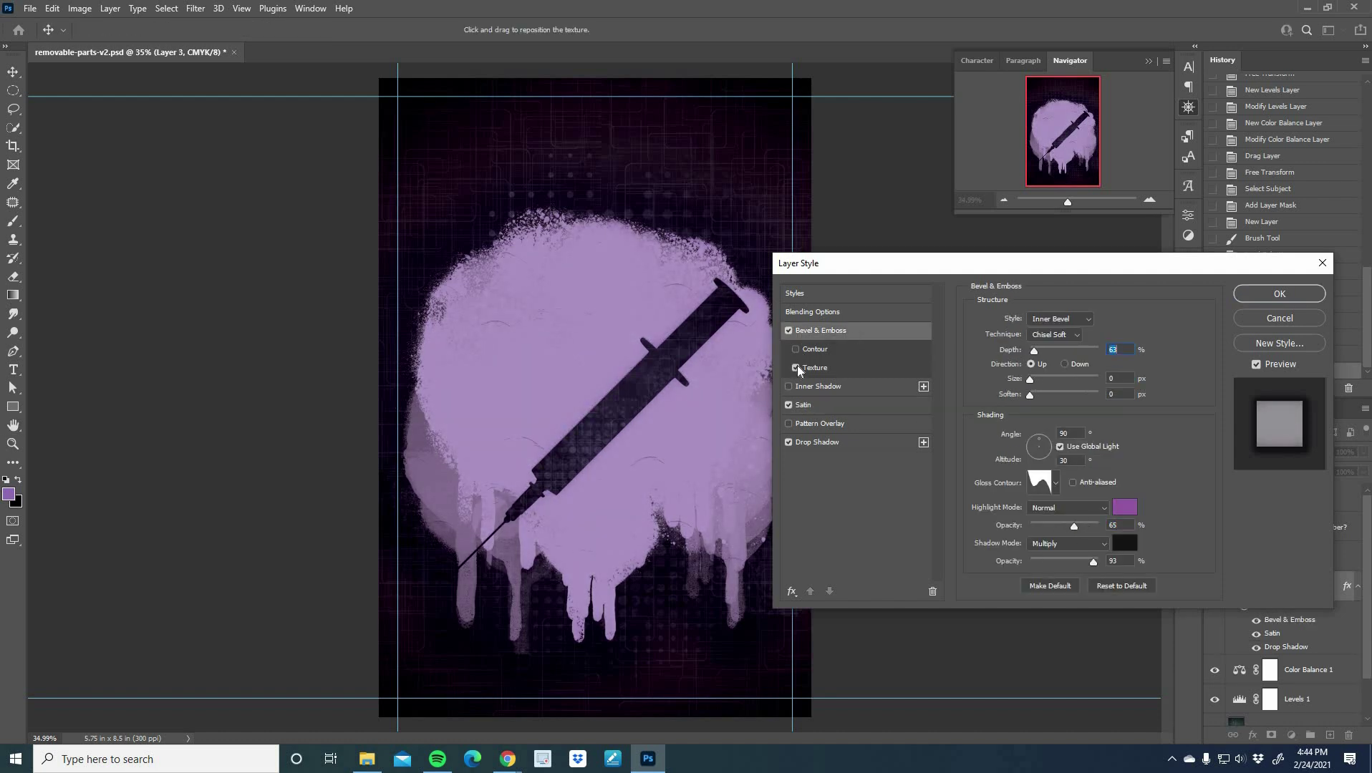
{"action": "left_click", "coordinate": [790, 423]}
{"action": "left_click", "coordinate": [789, 423]}
{"action": "left_click", "coordinate": [856, 385]}
{"action": "left_click", "coordinate": [1119, 315]}
{"action": "key", "text": "Escape"}
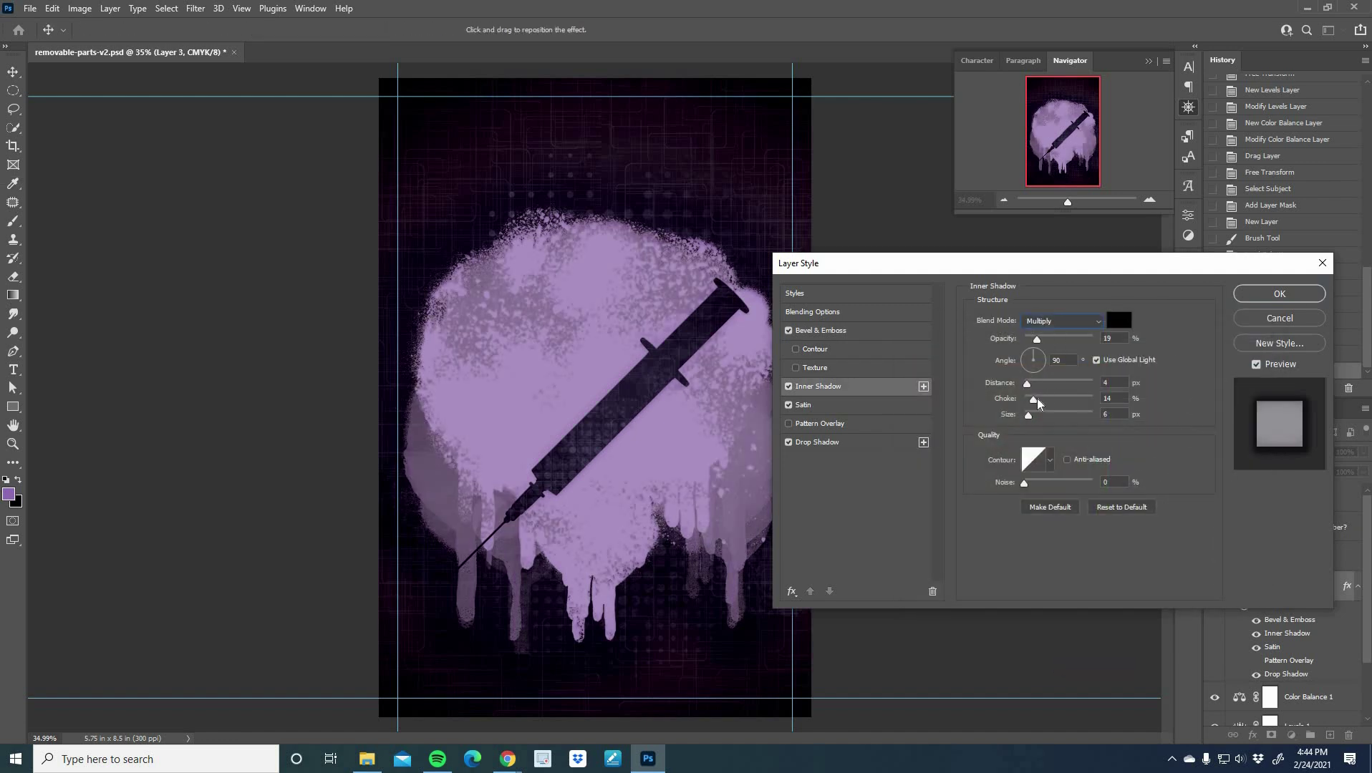
{"action": "left_click_drag", "start_coordinate": [1033, 340], "coordinate": [1034, 339]}
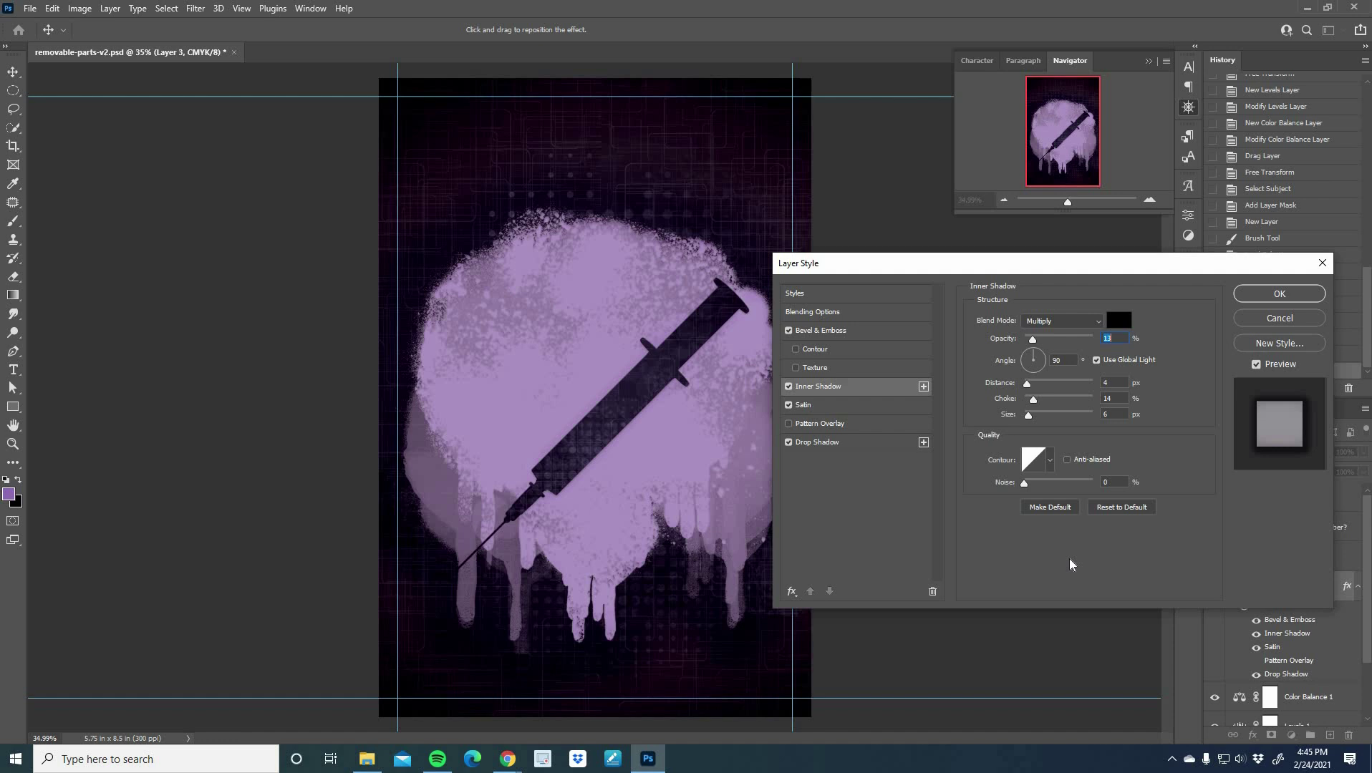
Add a second drop shadow to the purple paint with 10% spread and 29 px size, and apply the layer style.
{"action": "left_click", "coordinate": [924, 442]}
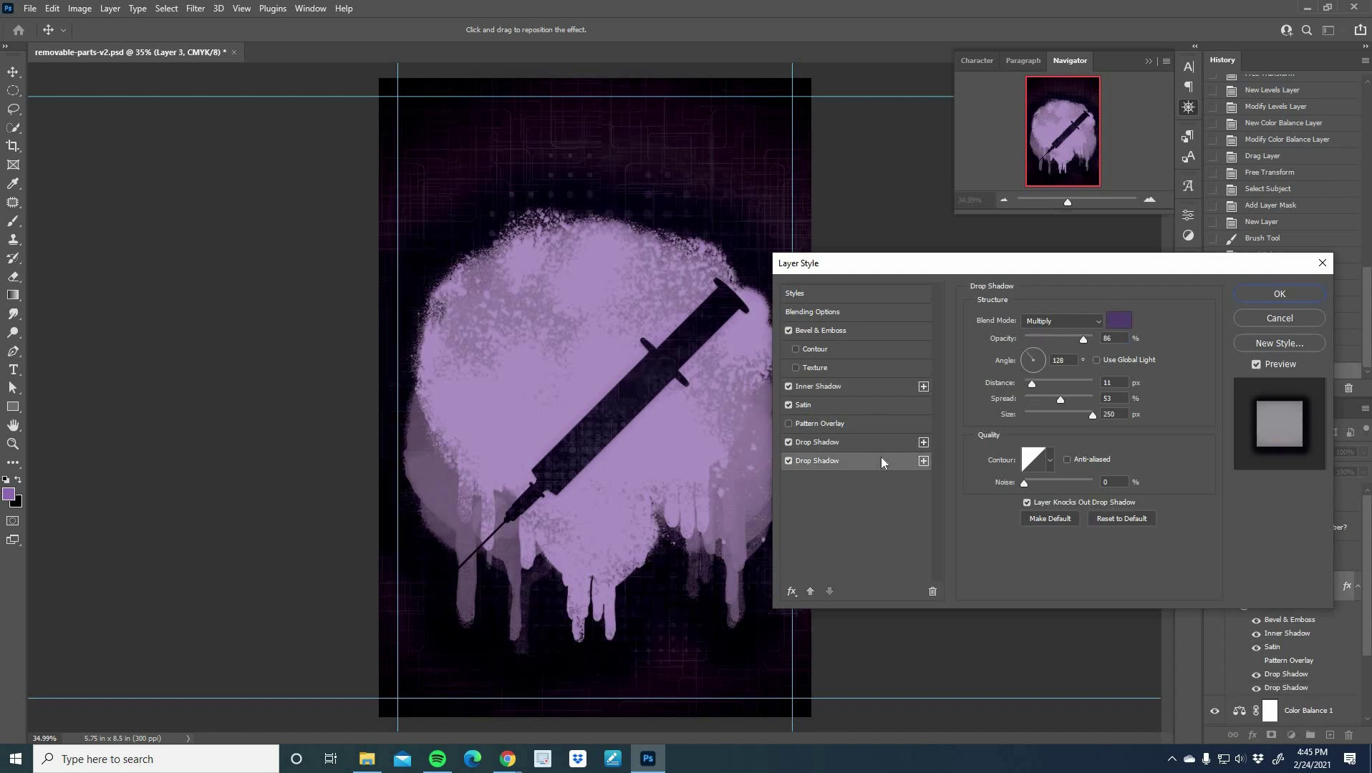
{"action": "left_click_drag", "start_coordinate": [1031, 414], "coordinate": [1036, 414]}
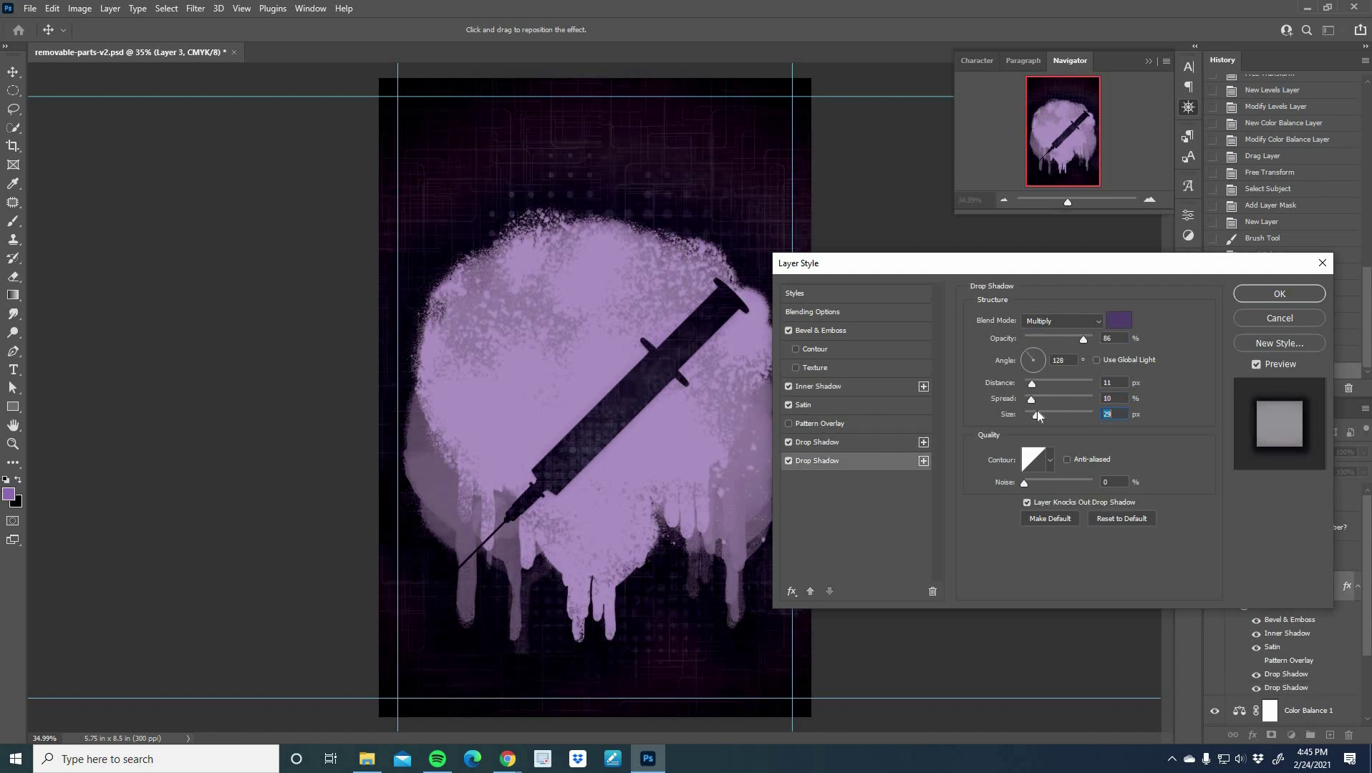
{"action": "left_click", "coordinate": [1278, 294]}
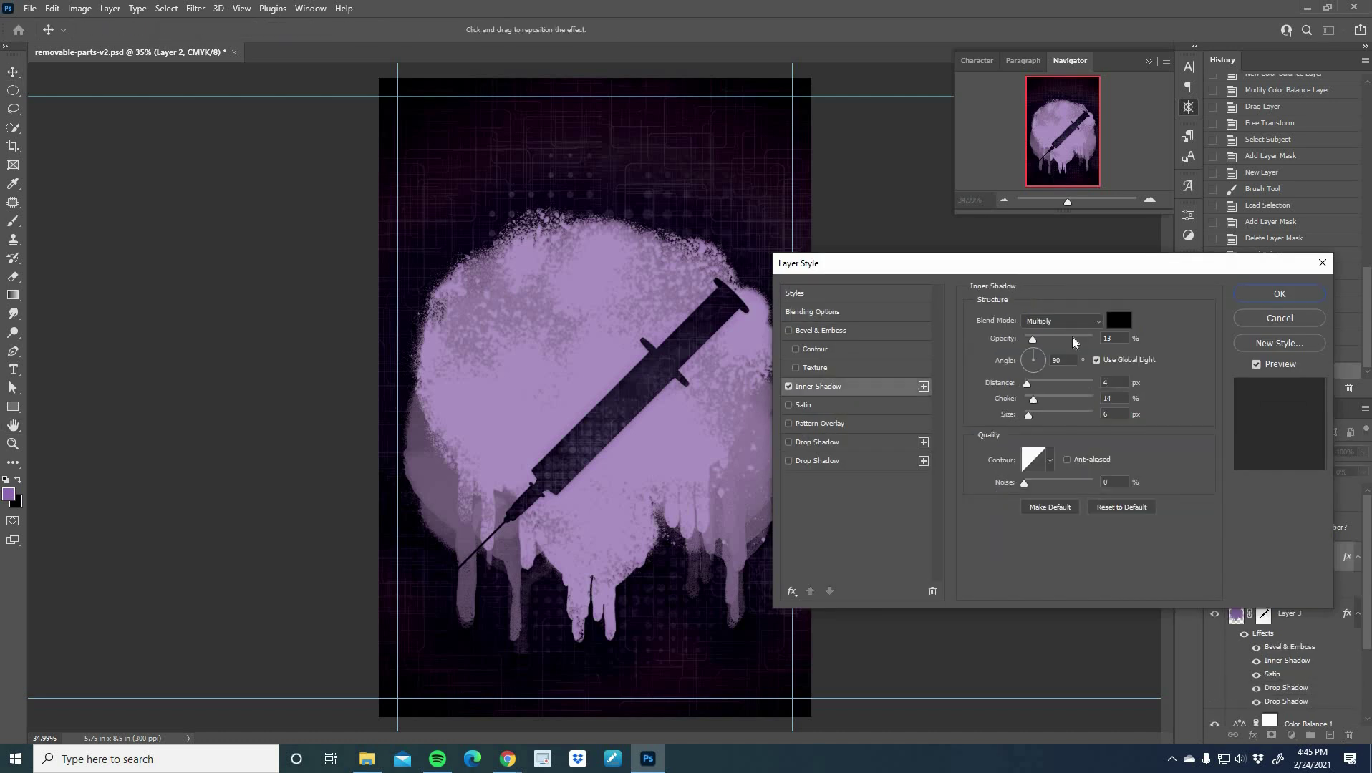
Set the syringe's inner shadow color to white (ffffff), adjust its size and try an inner glow.
{"action": "left_click", "coordinate": [1118, 320]}
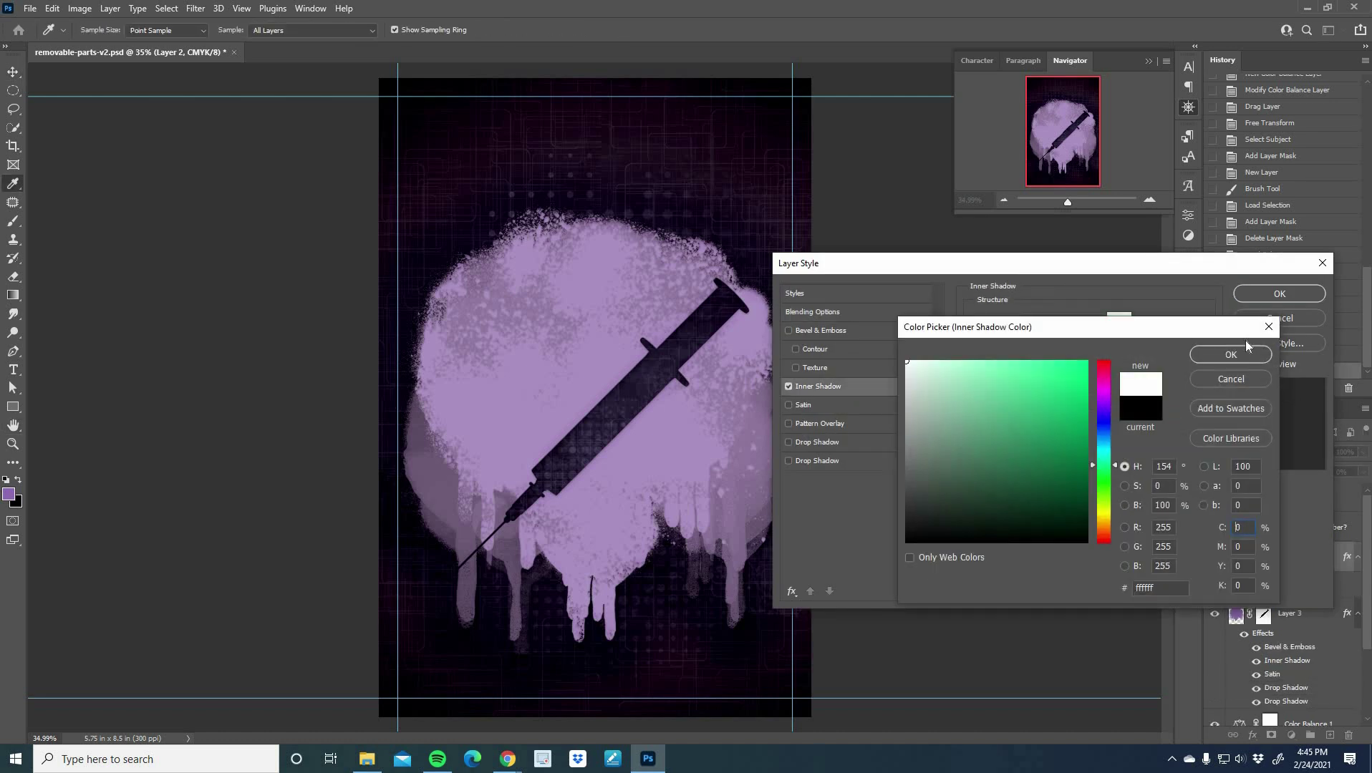
{"action": "left_click", "coordinate": [1245, 350]}
{"action": "left_click_drag", "start_coordinate": [1075, 414], "coordinate": [1042, 412]}
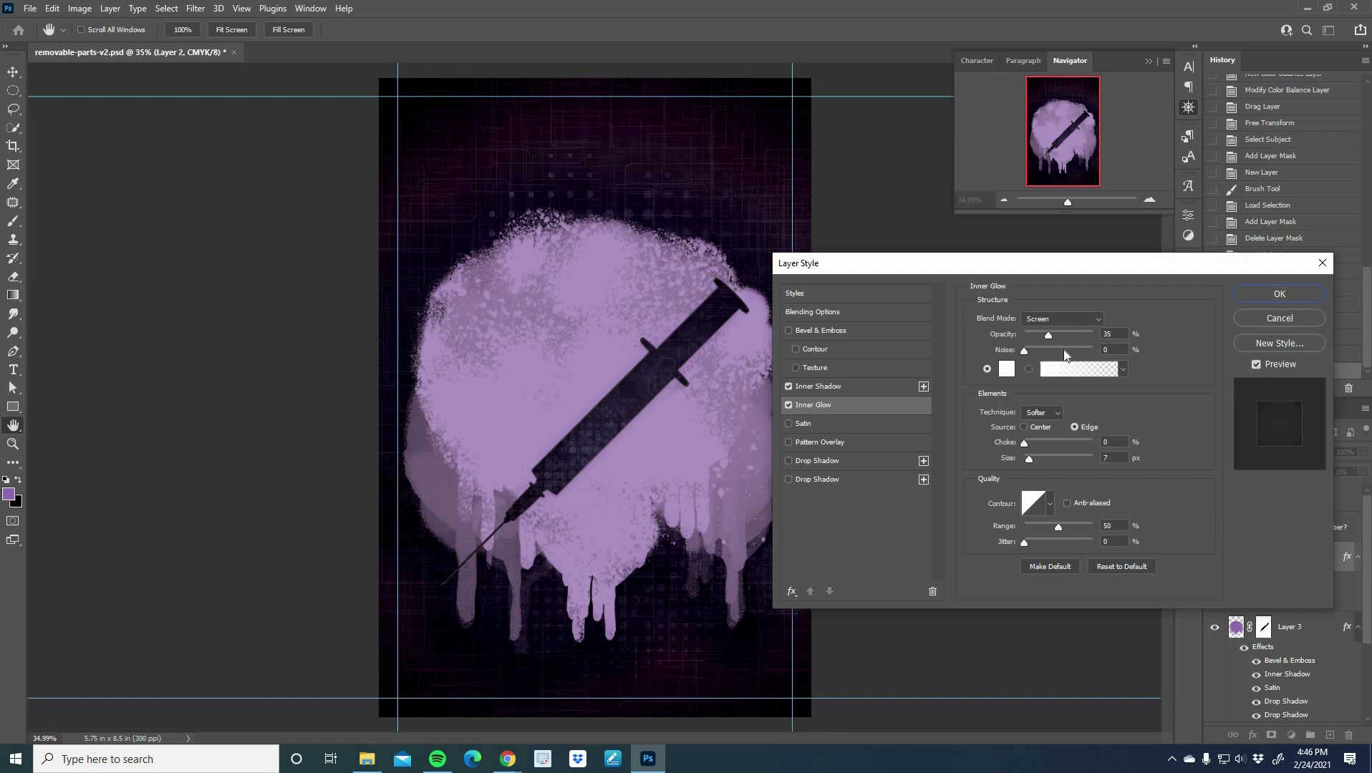
{"action": "left_click", "coordinate": [789, 405]}
{"action": "left_click", "coordinate": [792, 591]}
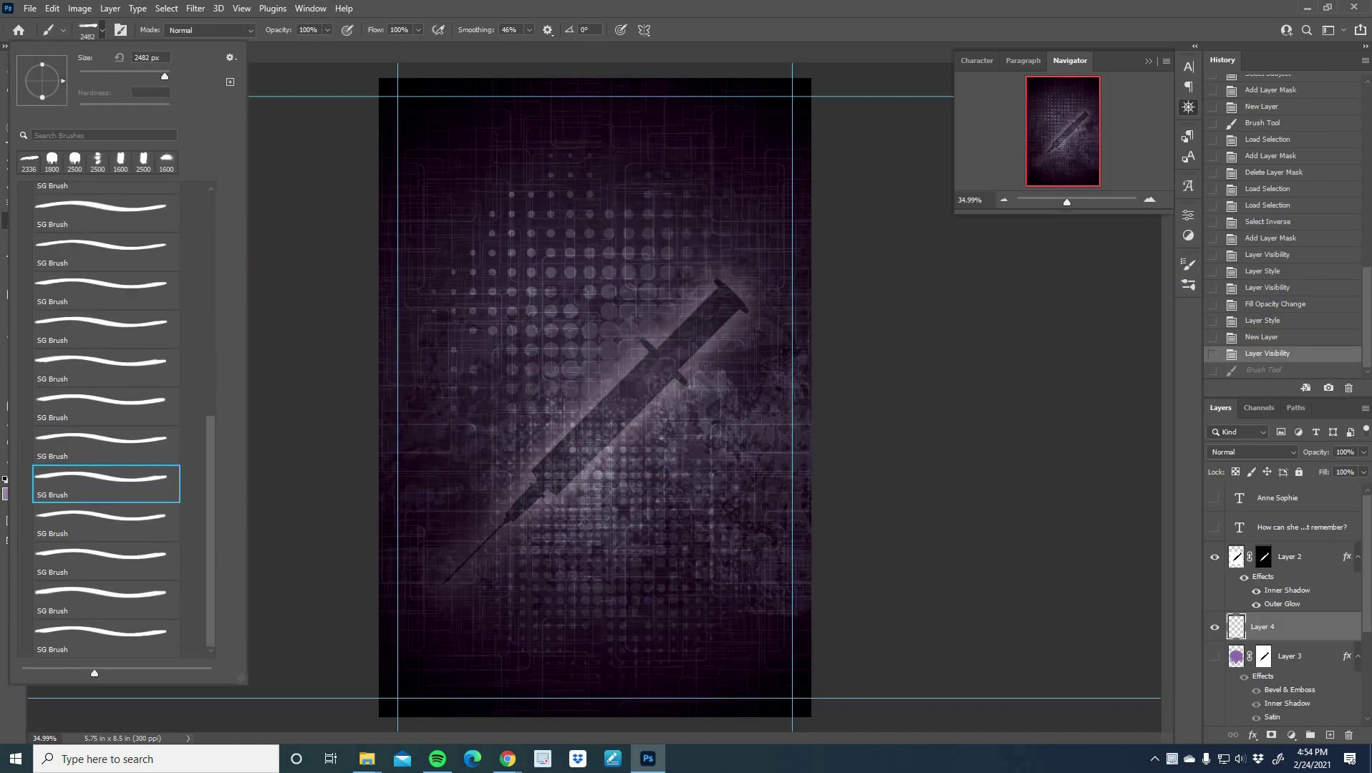
Stamp rough lilac paint strokes across the top, middle and bottom of the cover on the new layer, using several paint brushes.
{"action": "left_click", "coordinate": [93, 603]}
{"action": "left_click", "coordinate": [594, 107]}
{"action": "left_click", "coordinate": [102, 30]}
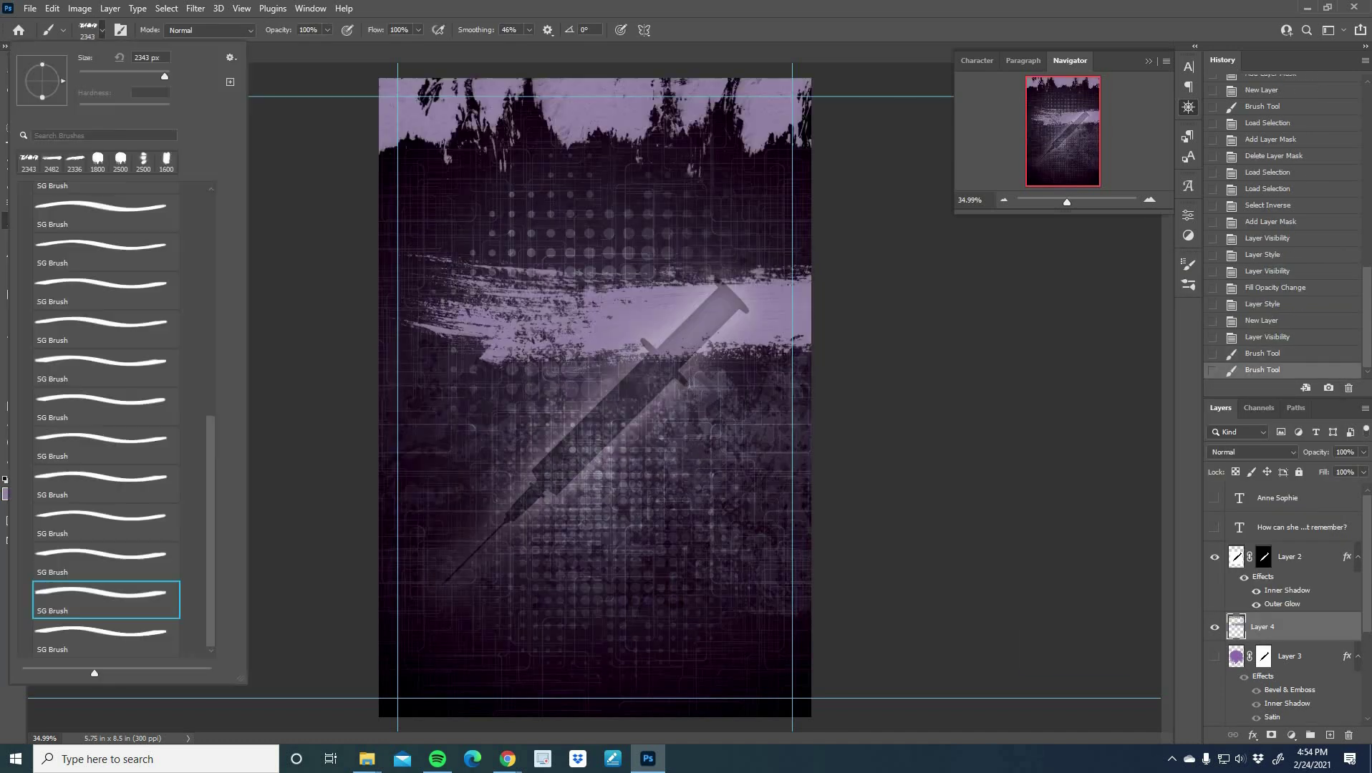
{"action": "left_click", "coordinate": [108, 639]}
{"action": "left_click", "coordinate": [595, 673]}
{"action": "left_click", "coordinate": [101, 30]}
{"action": "left_click", "coordinate": [107, 292]}
{"action": "left_click", "coordinate": [401, 415]}
{"action": "left_click", "coordinate": [101, 30]}
{"action": "left_click", "coordinate": [648, 514]}
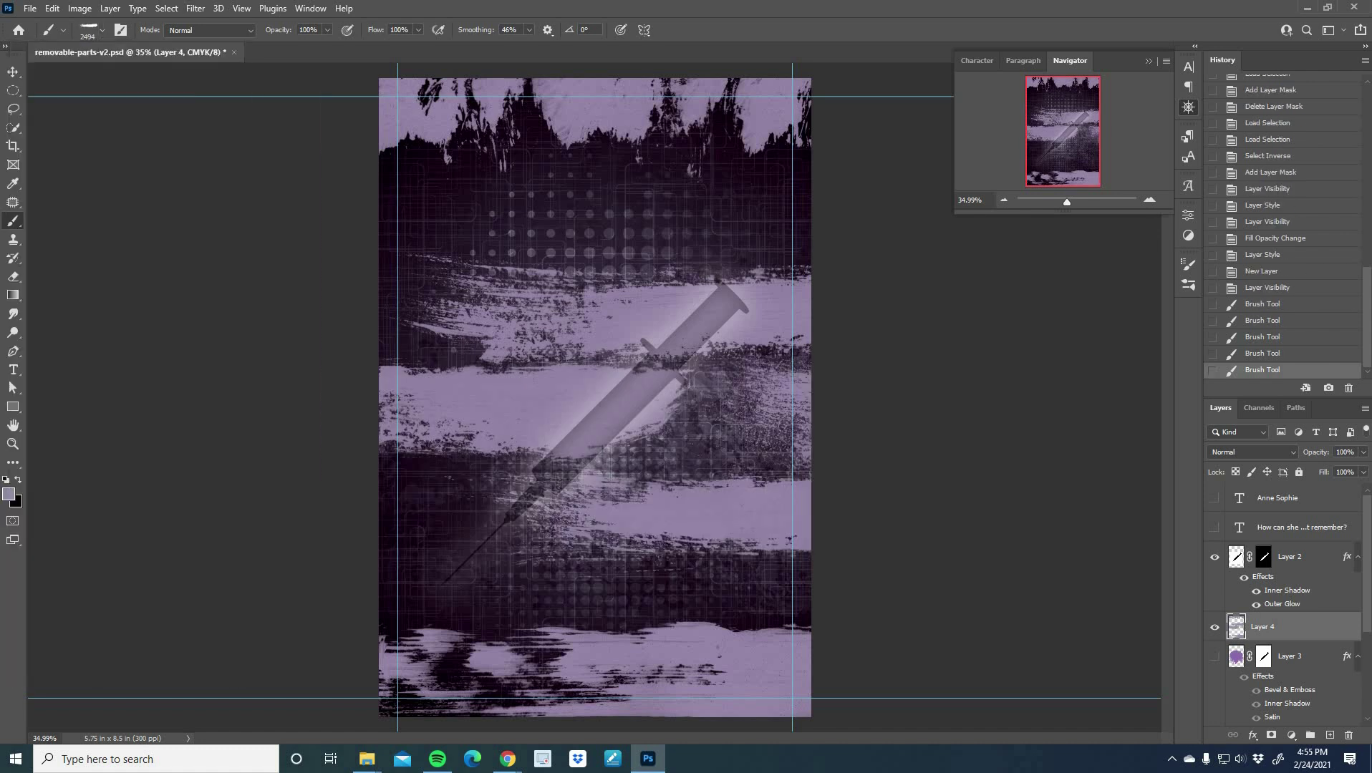
Try another paint brush stamp near the bottom of the cover and undo it.
{"action": "left_click", "coordinate": [101, 30]}
{"action": "left_click", "coordinate": [108, 484]}
{"action": "left_click", "coordinate": [693, 590]}
{"action": "key", "text": "ctrl+z"}
Erase the lilac paint strokes along the bottom and top edges of the cover.
{"action": "key", "text": "e"}
{"action": "scroll", "coordinate": [595, 397], "scroll_direction": "down", "scroll_amount": 5}
{"action": "left_click_drag", "start_coordinate": [552, 458], "coordinate": [655, 454]}
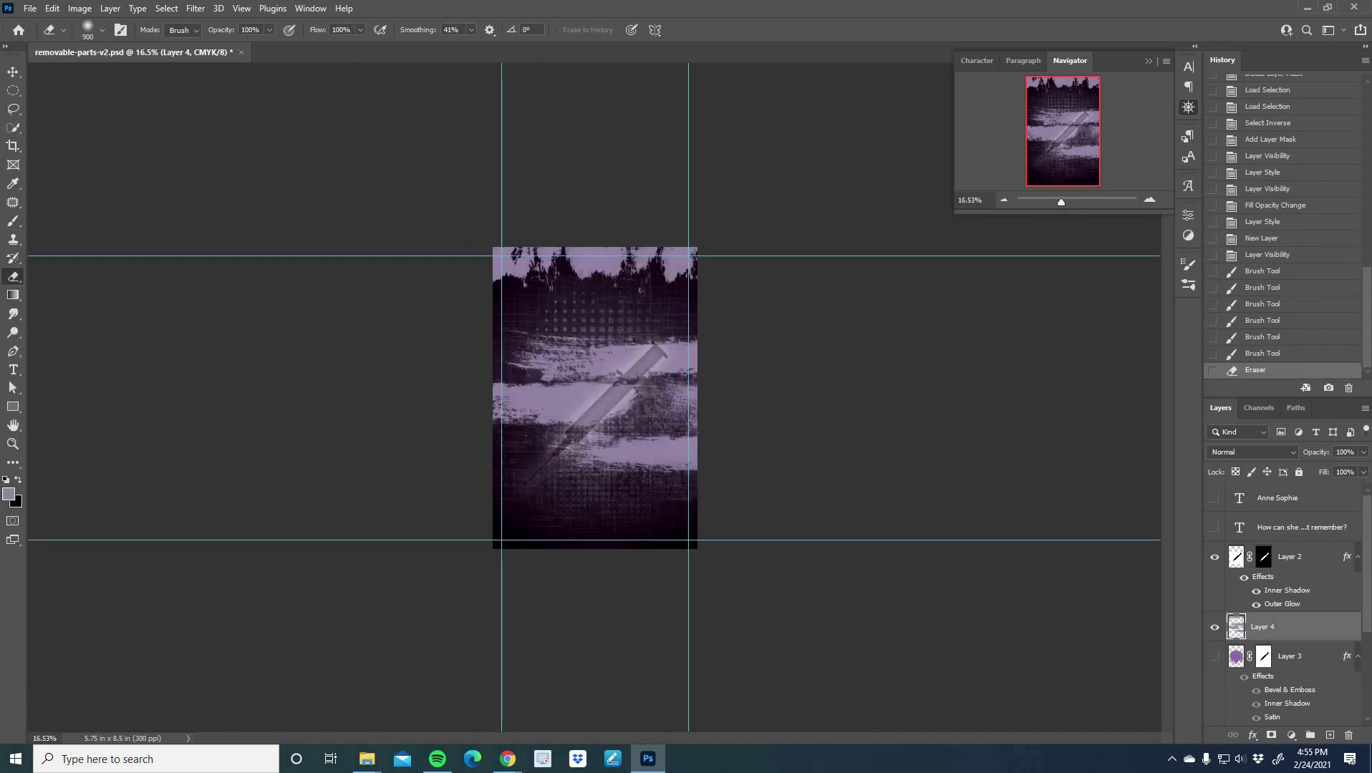
{"action": "left_click_drag", "start_coordinate": [502, 261], "coordinate": [690, 261]}
Fill the left side and top of the cover with more lilac paint strokes, trying several brushes and rotating one to -7°.
{"action": "key", "text": "b"}
{"action": "left_click", "coordinate": [101, 30]}
{"action": "left_click", "coordinate": [522, 452]}
{"action": "key", "text": "ctrl+z"}
{"action": "left_click", "coordinate": [102, 30]}
{"action": "left_click", "coordinate": [150, 240]}
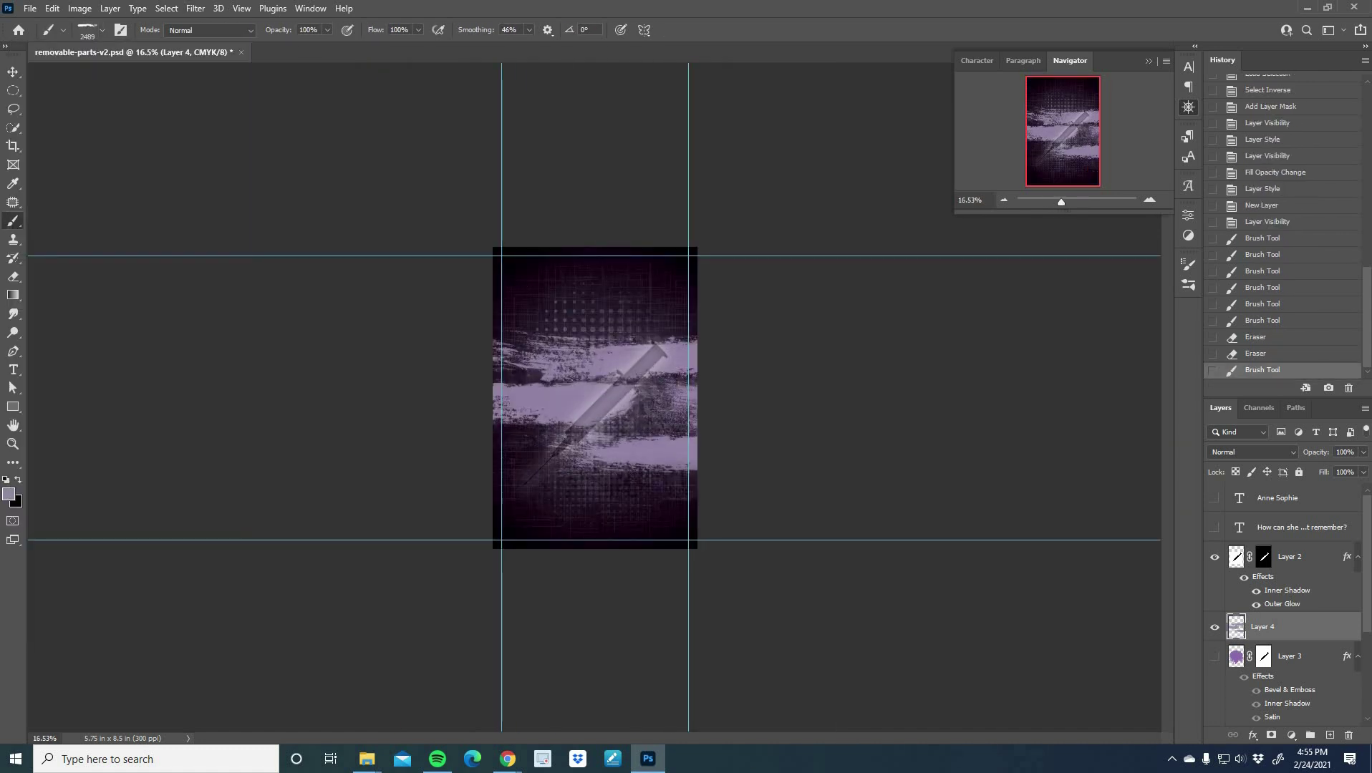
{"action": "key", "text": "ctrl+z"}
{"action": "left_click", "coordinate": [88, 31]}
{"action": "left_click_drag", "start_coordinate": [63, 81], "coordinate": [63, 83]}
{"action": "left_click", "coordinate": [642, 274]}
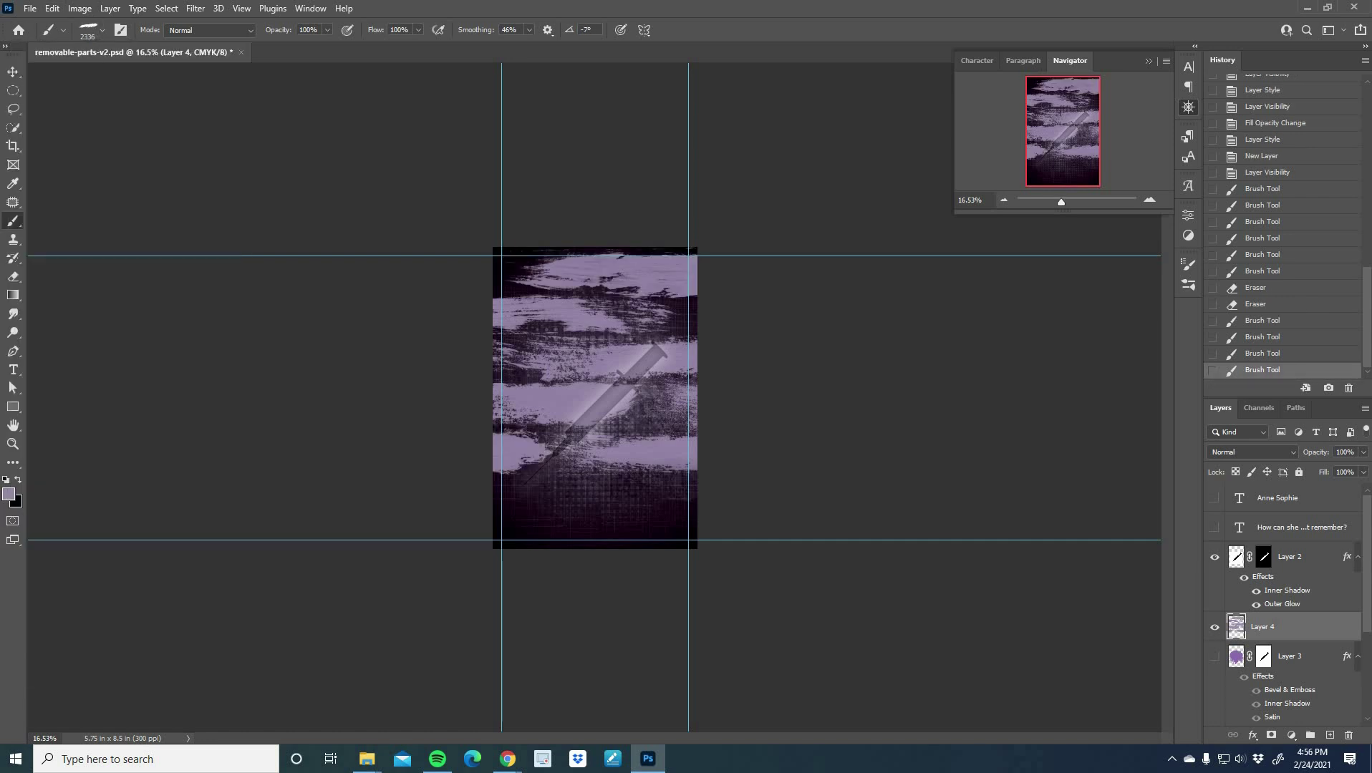
{"action": "key", "text": "ctrl+z"}
Stamp lilac paint strokes across the area around and below the needle tip, with the brush rotated to 180°.
{"action": "left_click", "coordinate": [102, 30]}
{"action": "left_click", "coordinate": [107, 401]}
{"action": "left_click", "coordinate": [536, 494]}
{"action": "left_click", "coordinate": [102, 30]}
{"action": "left_click", "coordinate": [777, 493]}
{"action": "left_click", "coordinate": [101, 30]}
{"action": "left_click", "coordinate": [430, 456]}
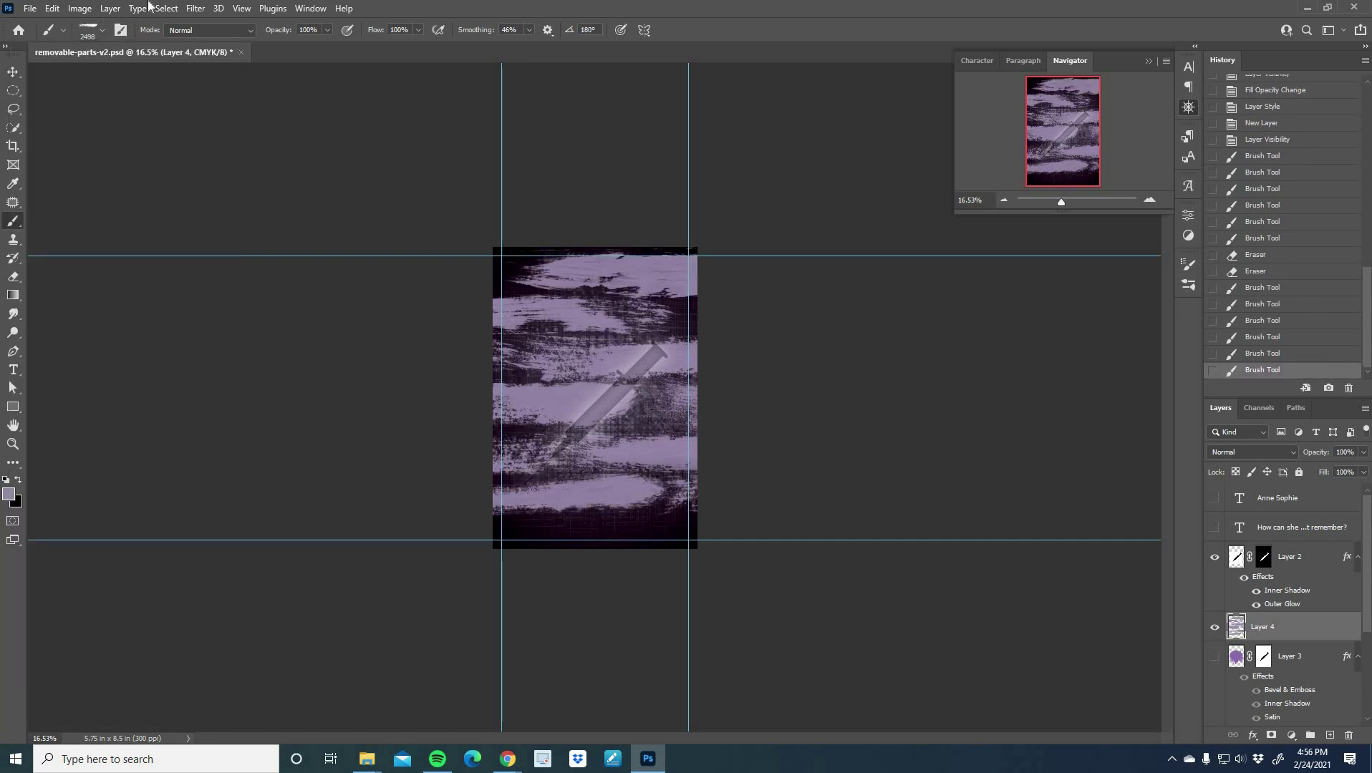
Cover the bottom edge, top-left corner and right edge of the cover with more lilac paint strokes from another brush.
{"action": "left_click", "coordinate": [102, 30]}
{"action": "left_click", "coordinate": [107, 430]}
{"action": "left_click", "coordinate": [609, 537]}
{"action": "left_click_drag", "start_coordinate": [494, 252], "coordinate": [546, 252]}
{"action": "left_click", "coordinate": [102, 30]}
{"action": "left_click_drag", "start_coordinate": [697, 317], "coordinate": [657, 315]}
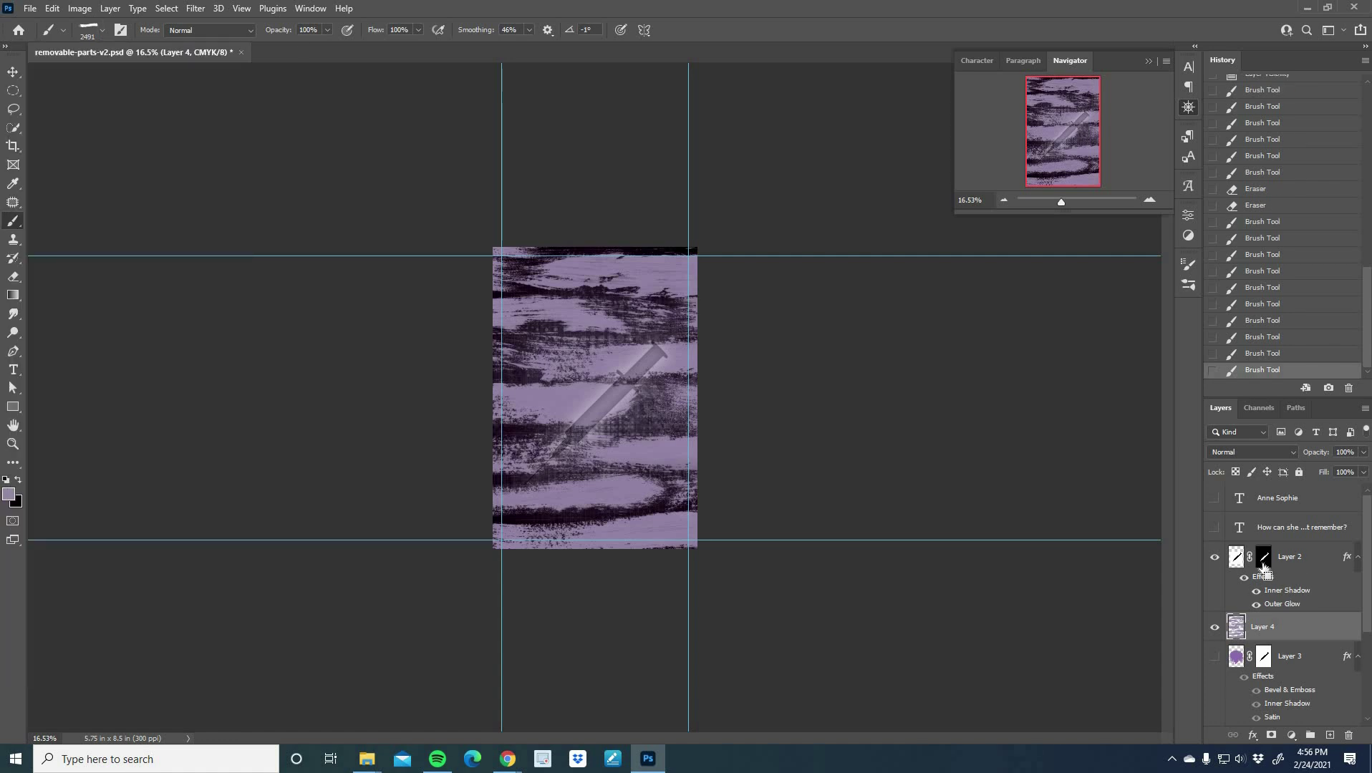
Mask the syringe shape out of the paint-stroke layer using the inverted syringe selection.
{"action": "left_click", "coordinate": [1263, 560], "text": "ctrl"}
{"action": "key", "text": "v"}
{"action": "left_click", "coordinate": [166, 8]}
{"action": "left_click", "coordinate": [179, 64]}
{"action": "left_click", "coordinate": [1270, 735]}
Try an opacity change and the Multiply blend mode on the paint-stroke layer, ending on Normal.
{"action": "left_click_drag", "start_coordinate": [1060, 199], "coordinate": [1064, 200]}
{"action": "left_click", "coordinate": [1363, 452]}
{"action": "left_click_drag", "start_coordinate": [1361, 472], "coordinate": [1363, 473]}
{"action": "left_click", "coordinate": [1251, 452]}
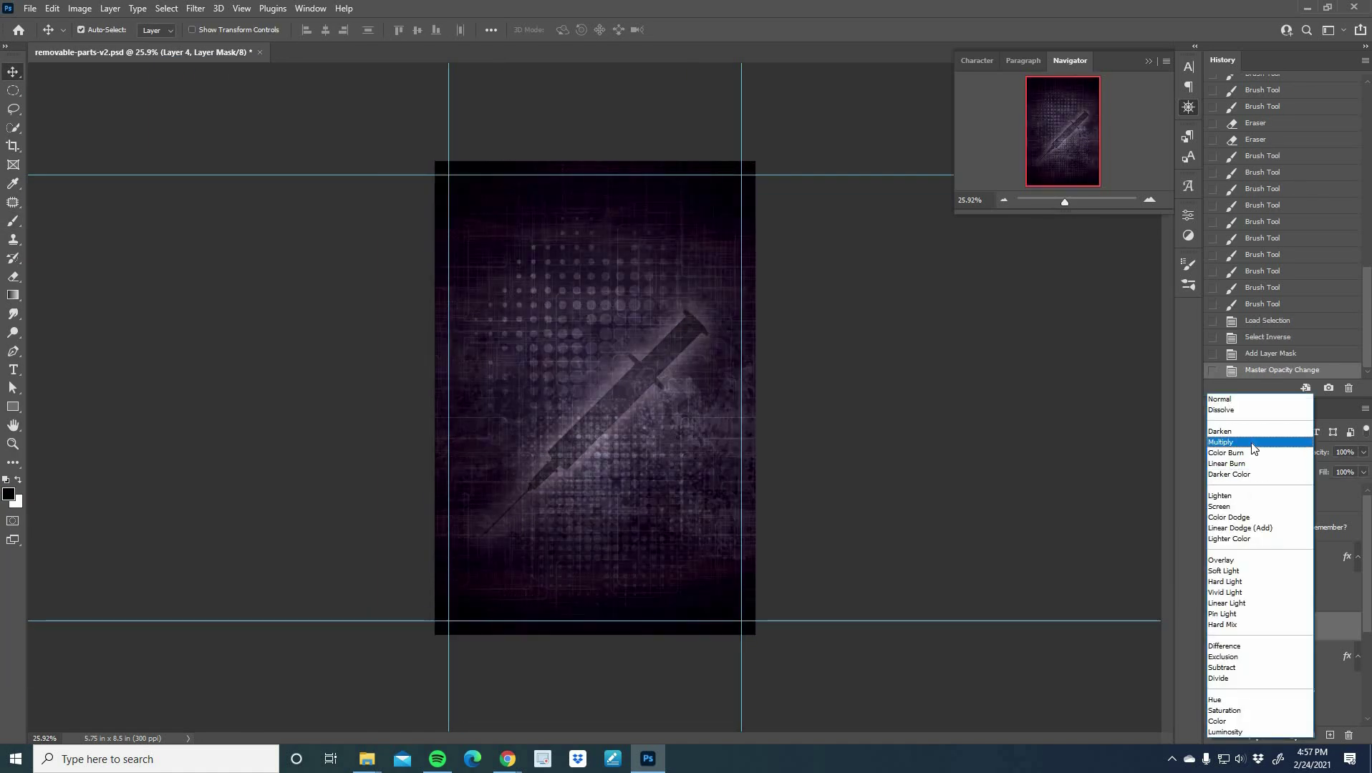
{"action": "left_click", "coordinate": [1226, 401]}
Add an inner shadow with reduced size and opacity plus a satin effect to the paint-stroke layer.
{"action": "double_click", "coordinate": [1236, 627]}
{"action": "left_click", "coordinate": [818, 387]}
{"action": "left_click_drag", "start_coordinate": [1038, 416], "coordinate": [1031, 418]}
{"action": "left_click_drag", "start_coordinate": [1051, 341], "coordinate": [1031, 338]}
{"action": "left_click", "coordinate": [798, 423]}
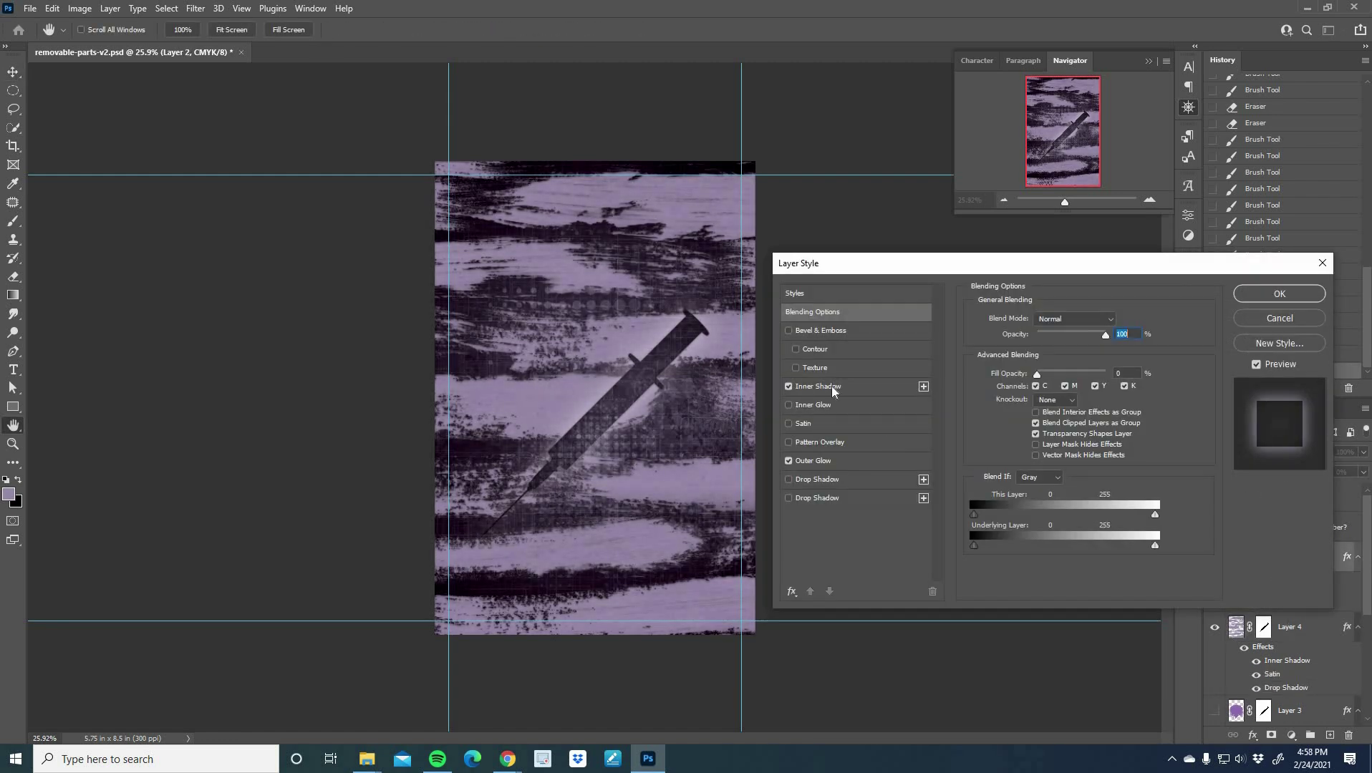
Add a second black inner shadow to the syringe in Normal mode at 100% opacity, 109 px size, and open its outer glow settings.
{"action": "left_click", "coordinate": [833, 390]}
{"action": "left_click", "coordinate": [923, 386]}
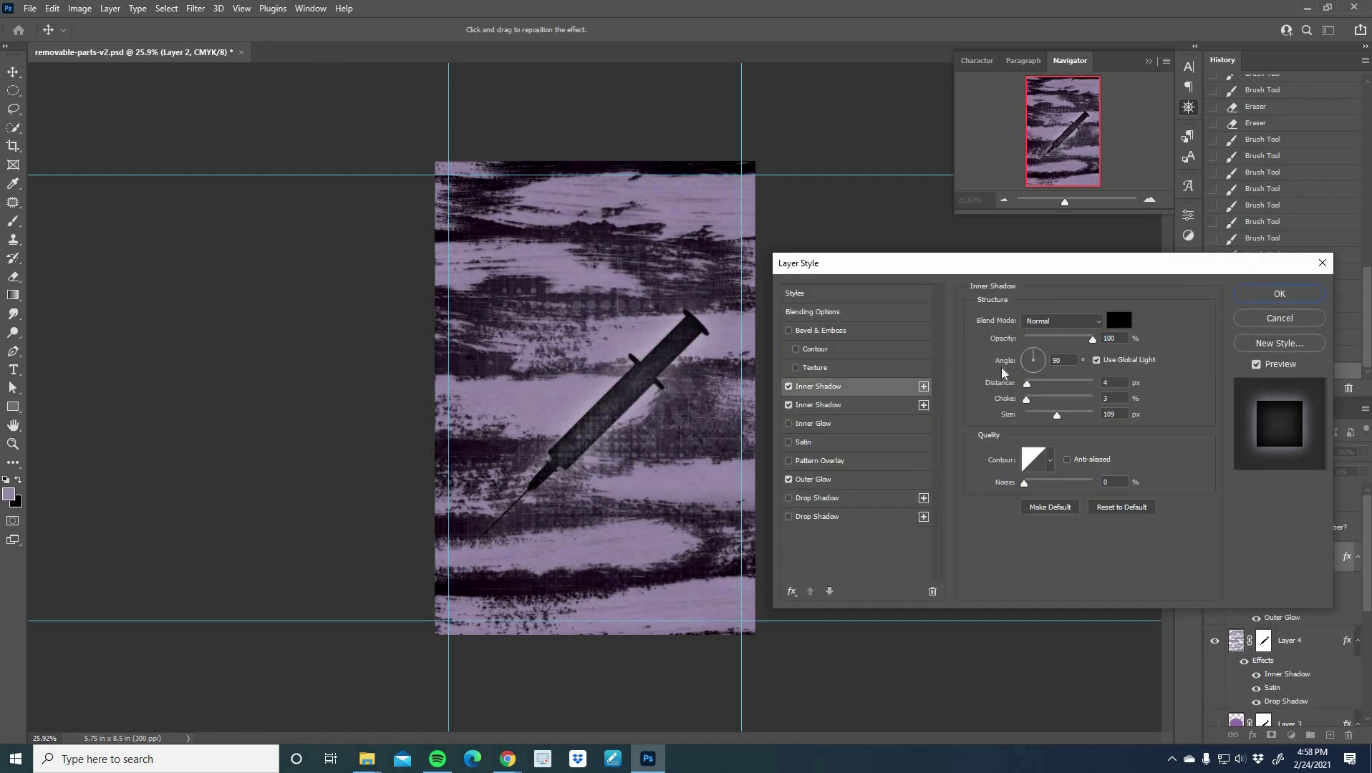
{"action": "left_click", "coordinate": [813, 479]}
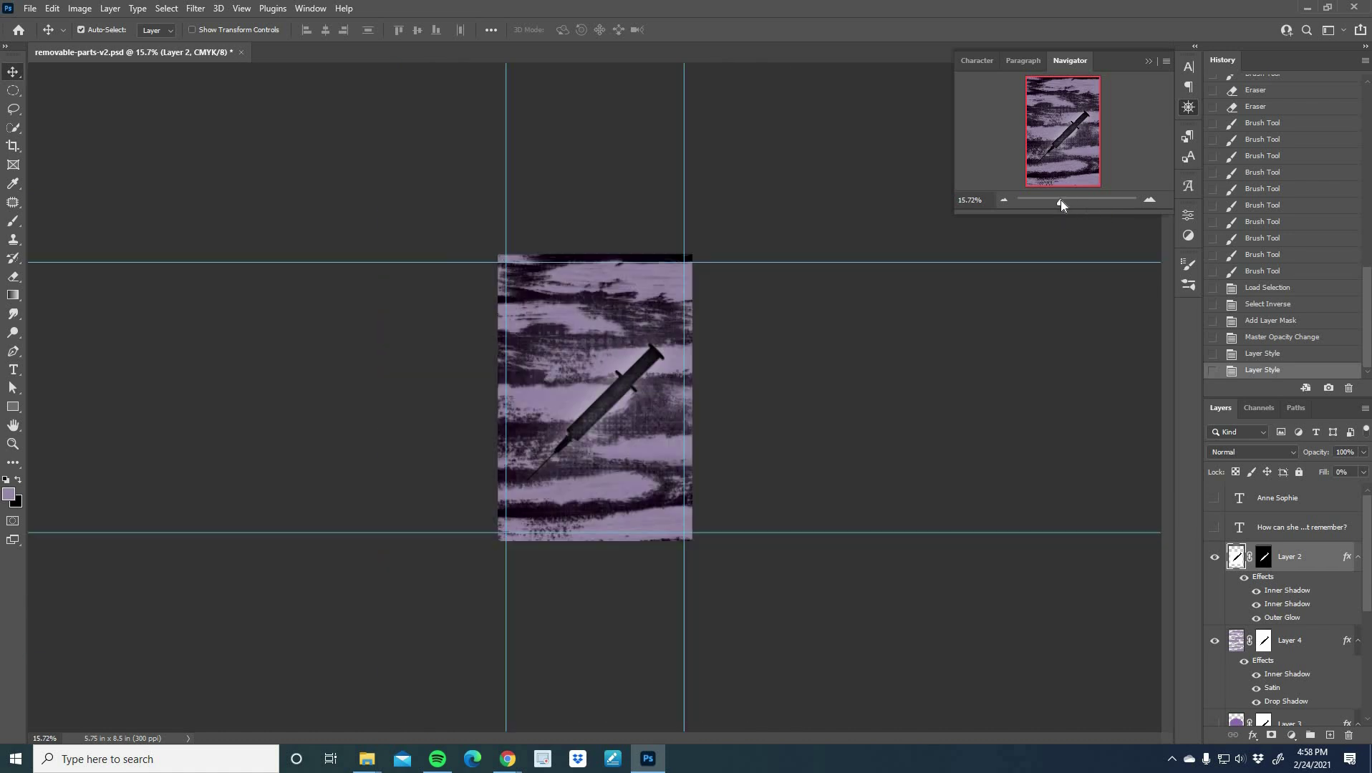
Move the removable parts title layer above the syringe layer and make it visible.
{"action": "left_click_drag", "start_coordinate": [1060, 199], "coordinate": [1067, 200]}
{"action": "scroll", "coordinate": [1352, 562], "scroll_direction": "down", "scroll_amount": 5}
{"action": "left_click_drag", "start_coordinate": [1281, 717], "coordinate": [1283, 571]}
{"action": "left_click", "coordinate": [1214, 557]}
Change the REMOVABLE PARTS title font to Ethnocentric Light at 47 pt.
{"action": "double_click", "coordinate": [1239, 557]}
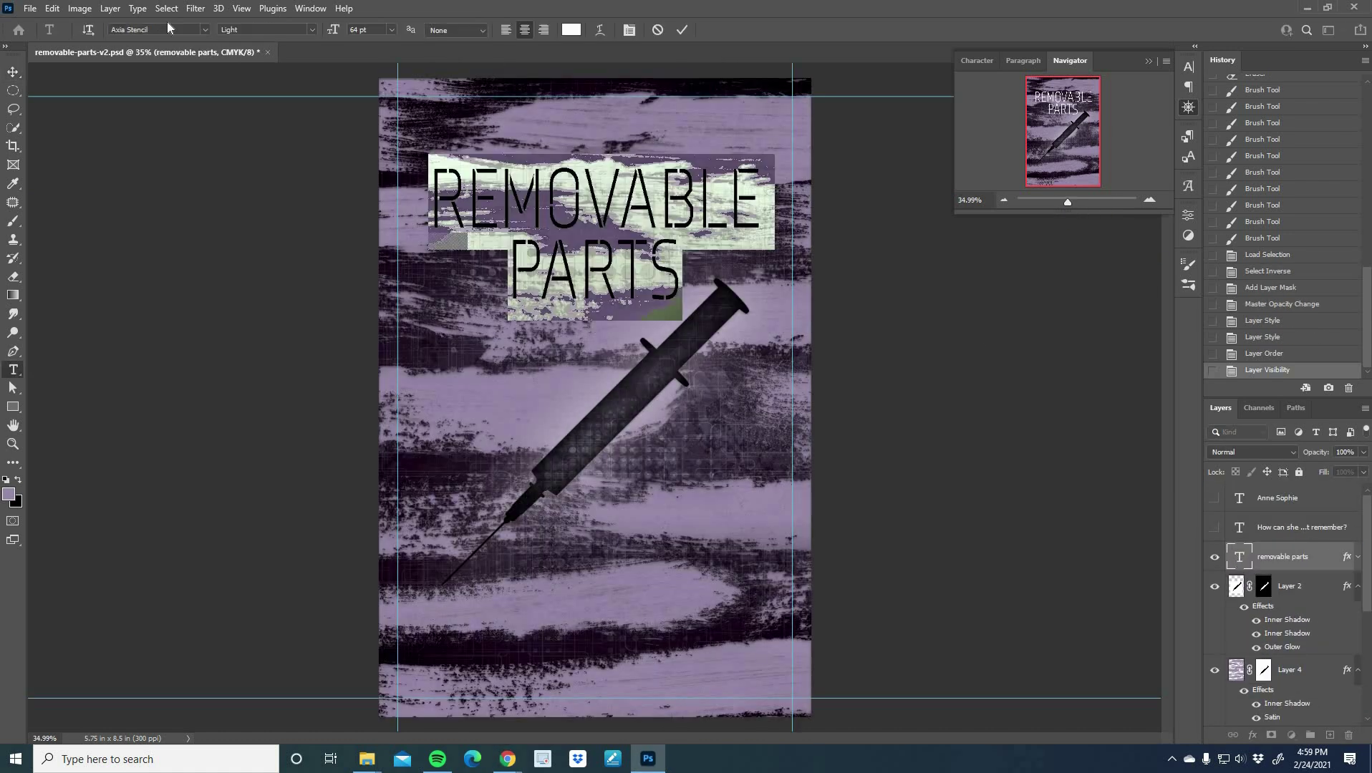
{"action": "left_click", "coordinate": [154, 29]}
{"action": "type", "text": "ethno"}
{"action": "left_click", "coordinate": [229, 129]}
{"action": "left_click", "coordinate": [1188, 66]}
{"action": "left_click", "coordinate": [1110, 105]}
{"action": "left_click_drag", "start_coordinate": [1030, 108], "coordinate": [1020, 110]}
{"action": "left_click", "coordinate": [682, 29]}
{"action": "key", "text": "v"}
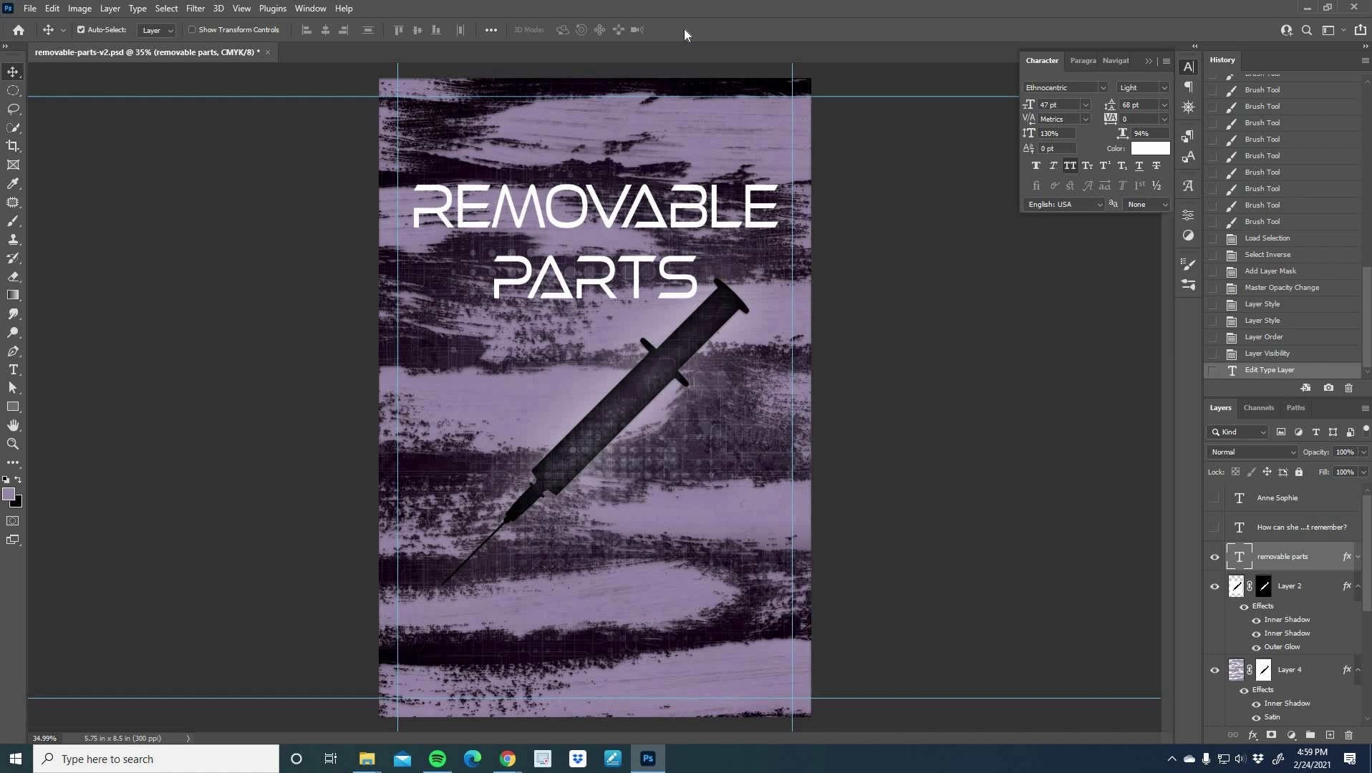
Turn on the title's layer effects.
{"action": "left_click", "coordinate": [1358, 557]}
{"action": "left_click", "coordinate": [1187, 107]}
{"action": "left_click_drag", "start_coordinate": [1066, 201], "coordinate": [1072, 202]}
{"action": "left_click_drag", "start_coordinate": [1064, 131], "coordinate": [1060, 107]}
{"action": "left_click", "coordinate": [1243, 577]}
{"action": "double_click", "coordinate": [1346, 557]}
{"action": "left_click", "coordinate": [846, 331]}
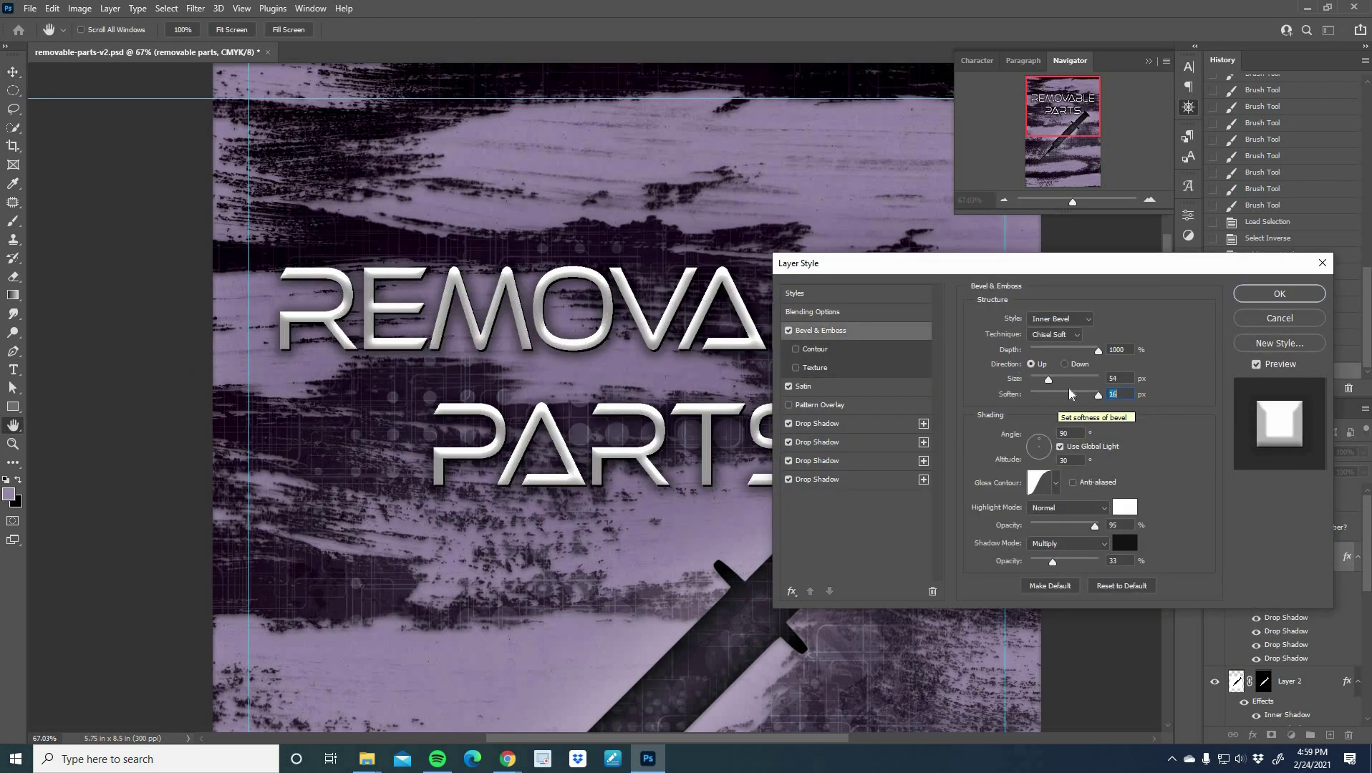
{"action": "left_click", "coordinate": [1280, 319]}
Create a new layer above the title and fill it with white using the Paint Bucket.
{"action": "left_click", "coordinate": [1330, 735]}
{"action": "key", "text": "d"}
{"action": "key", "text": "x"}
{"action": "left_click_drag", "start_coordinate": [13, 295], "coordinate": [68, 309]}
{"action": "left_click", "coordinate": [544, 322]}
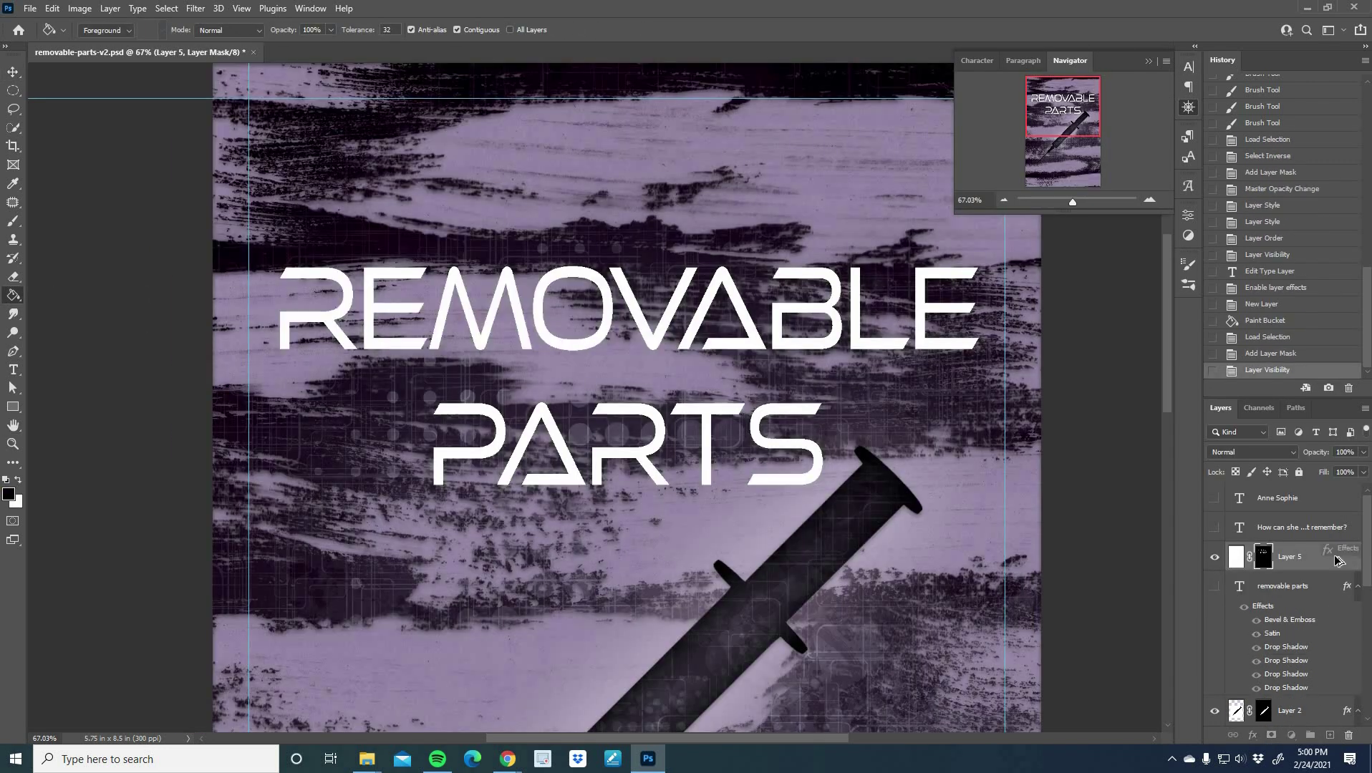
Reduce the Bevel & Emboss depth and size on the white title layer.
{"action": "double_click", "coordinate": [1282, 557]}
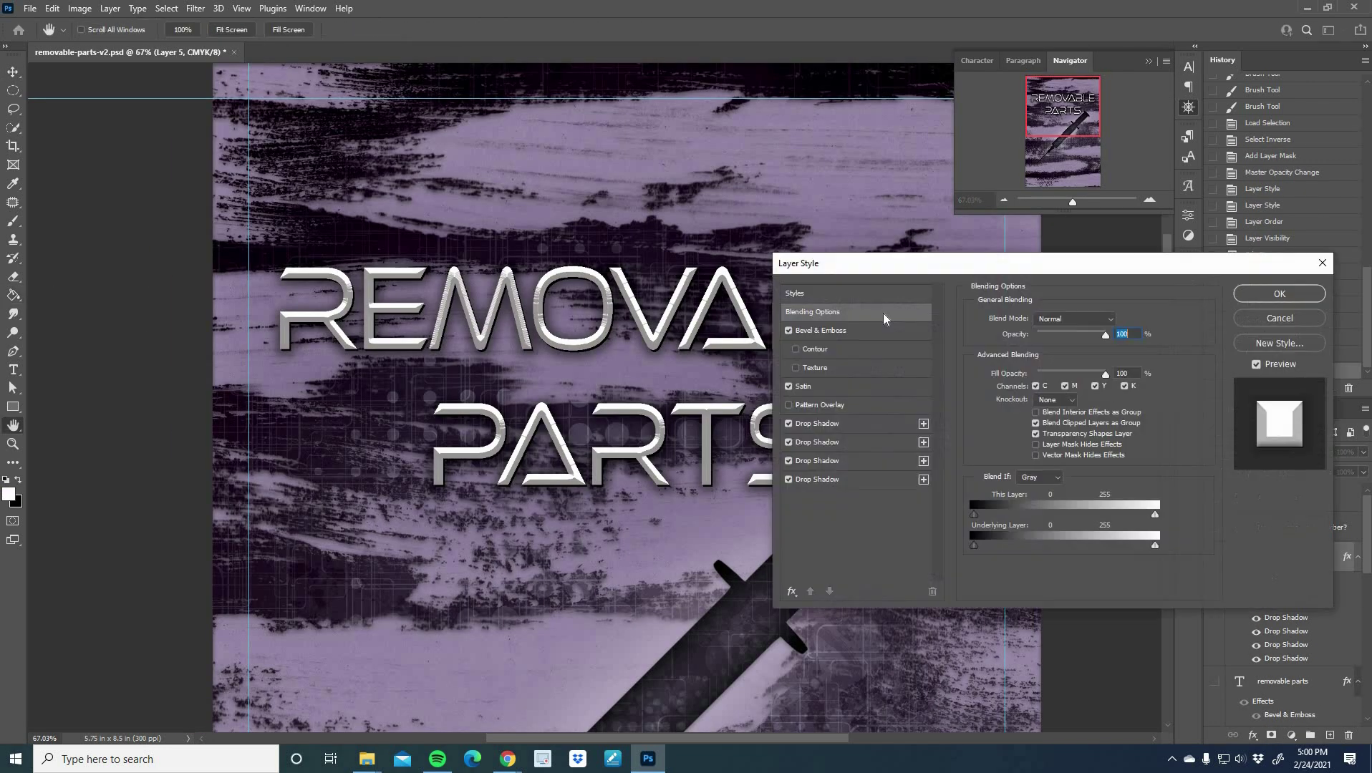
{"action": "left_click", "coordinate": [819, 330]}
{"action": "left_click", "coordinate": [1034, 350]}
{"action": "mouse_move", "coordinate": [1036, 378]}
{"action": "left_mouse_down"}
{"action": "mouse_move", "coordinate": [1050, 378]}
{"action": "mouse_move", "coordinate": [1034, 376]}
{"action": "left_mouse_up"}
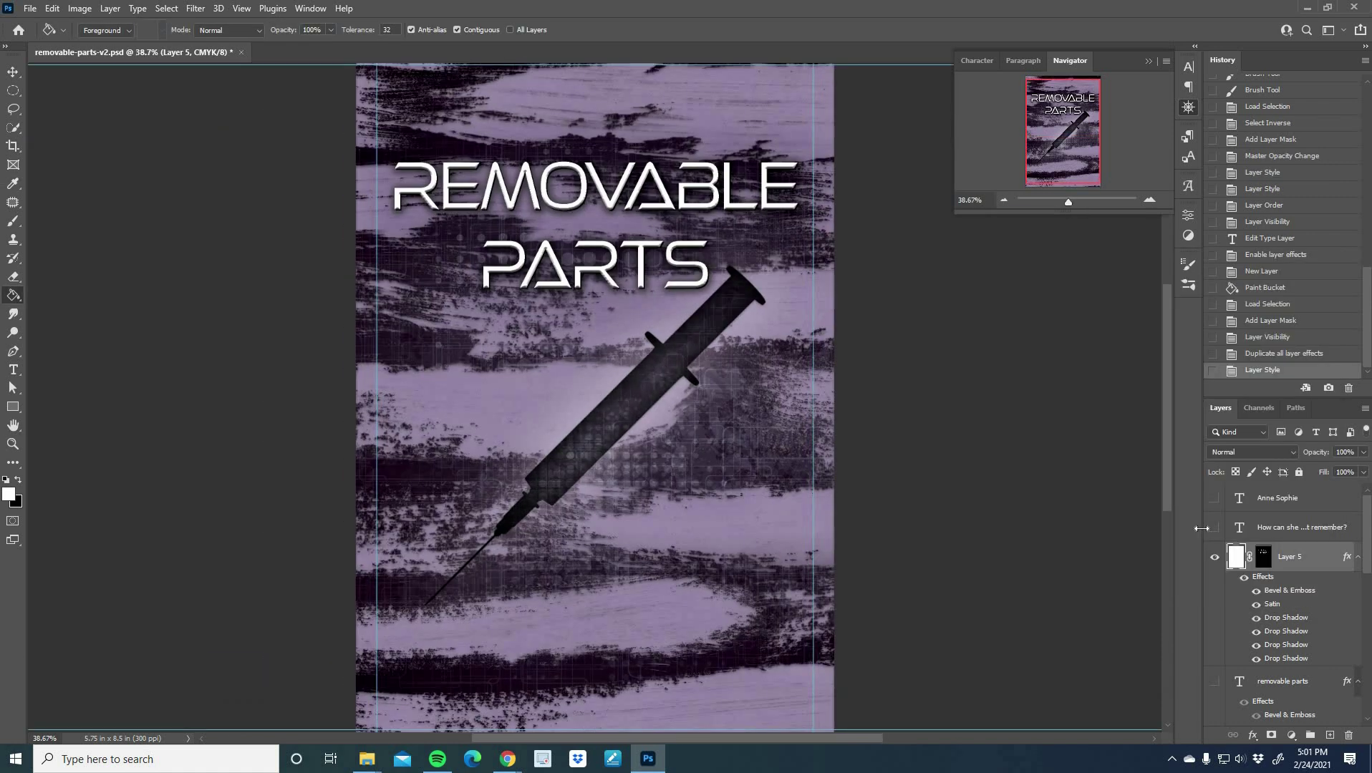
Filter the fonts to Sans Serif and change the font of the tagline and the author name.
{"action": "left_click", "coordinate": [204, 30]}
{"action": "left_click", "coordinate": [190, 49]}
{"action": "left_click", "coordinate": [155, 67]}
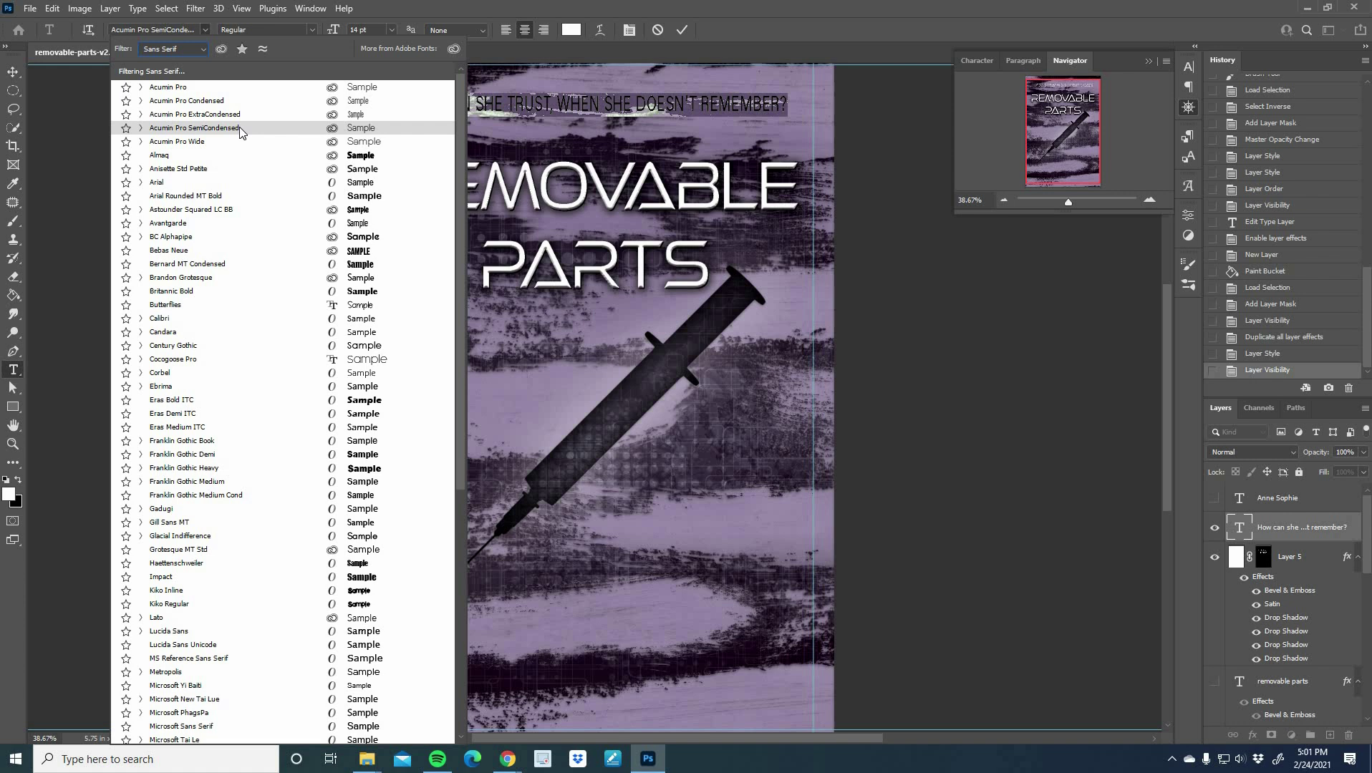
{"action": "key", "text": "Escape"}
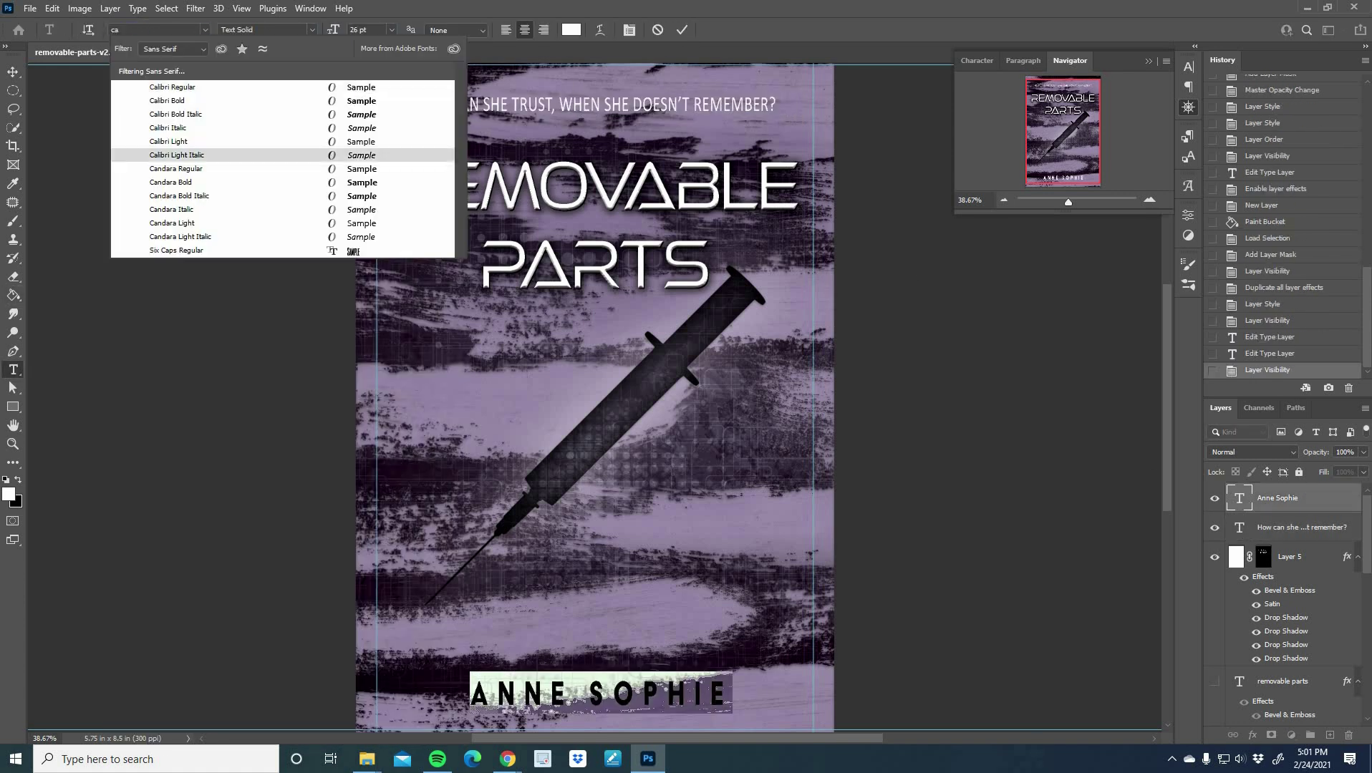
{"action": "key", "text": "g"}
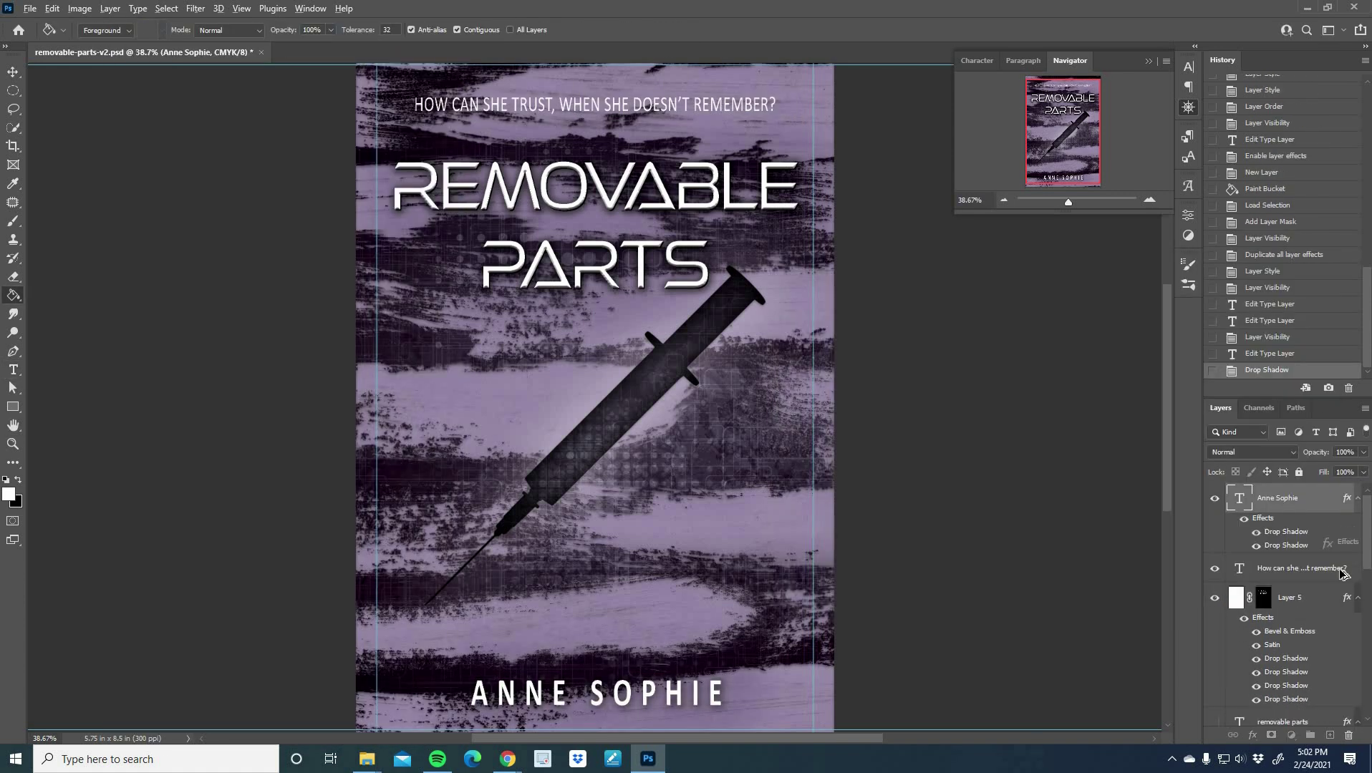